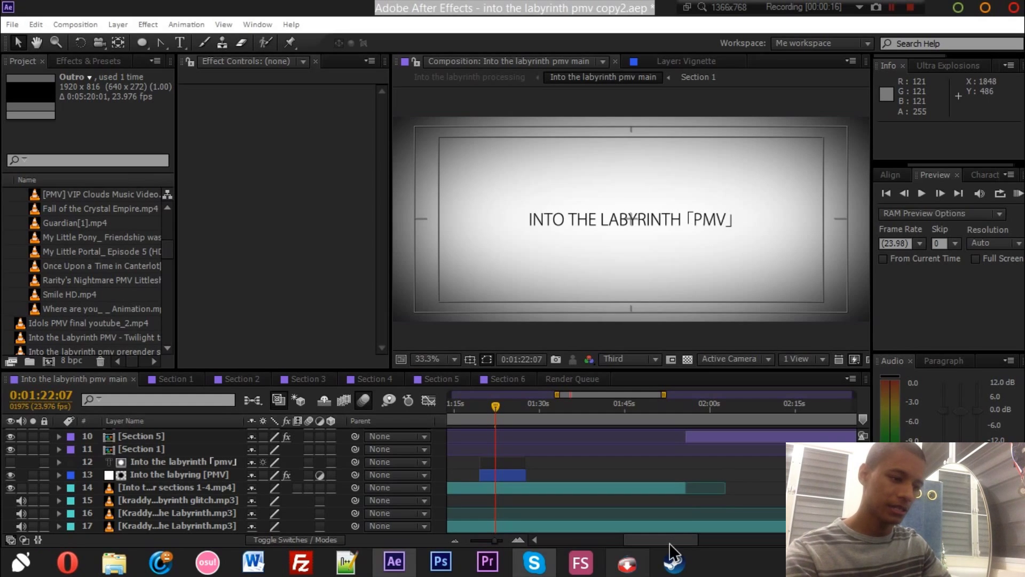
- Scroll the timeline back to the start and move the current time to 0:00:16:20, the credits frame
{"action": "left_click_drag", "start_coordinate": [661, 543], "coordinate": [551, 533]}
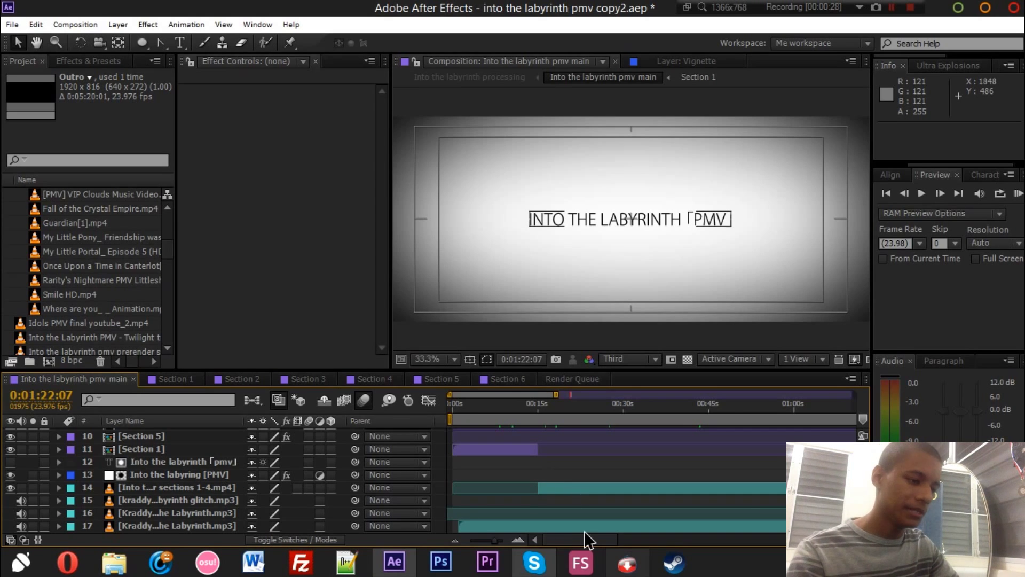
{"action": "left_click_drag", "start_coordinate": [576, 536], "coordinate": [553, 535]}
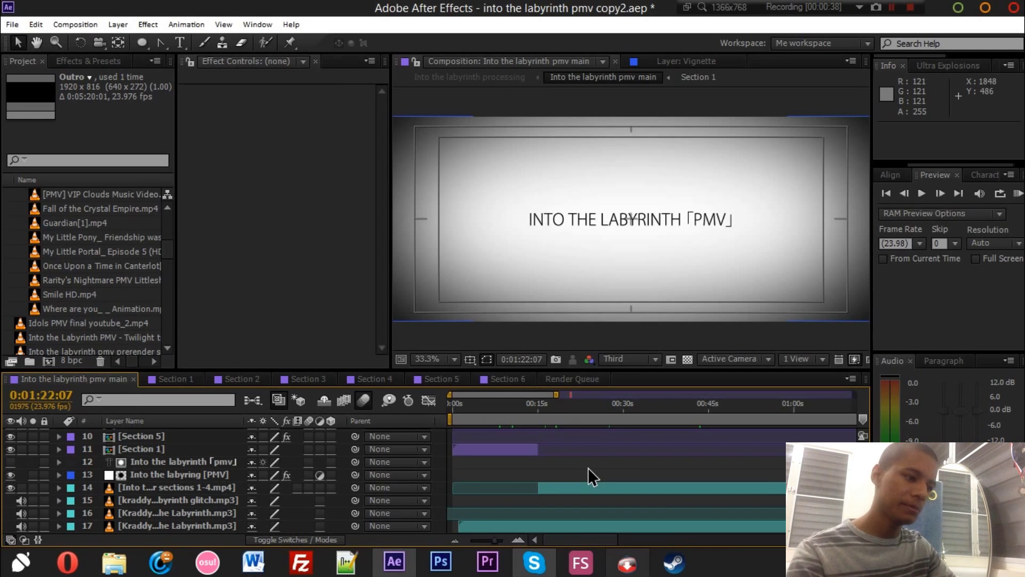
{"action": "left_click_drag", "start_coordinate": [586, 536], "coordinate": [565, 520]}
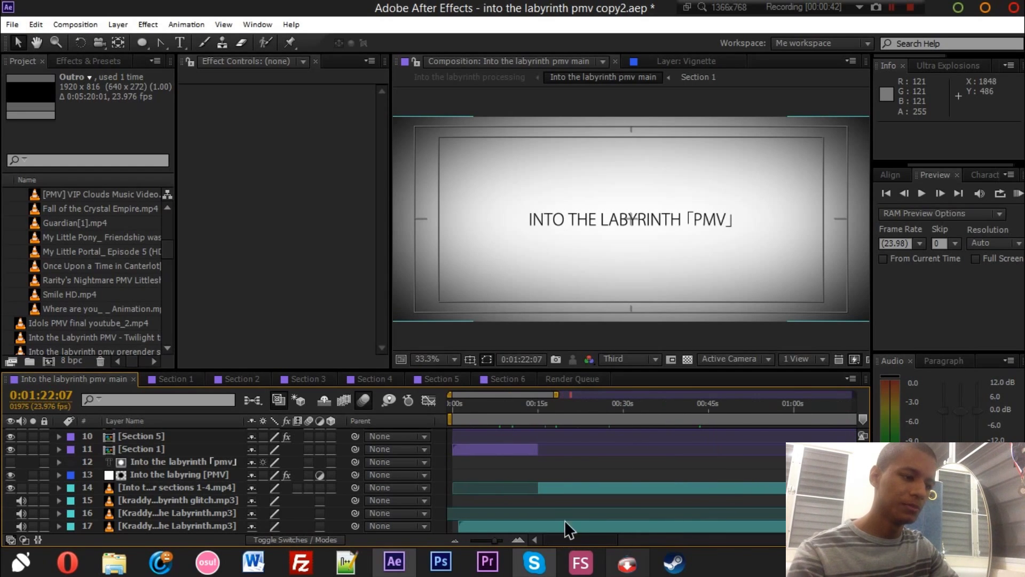
{"action": "left_click", "coordinate": [548, 403]}
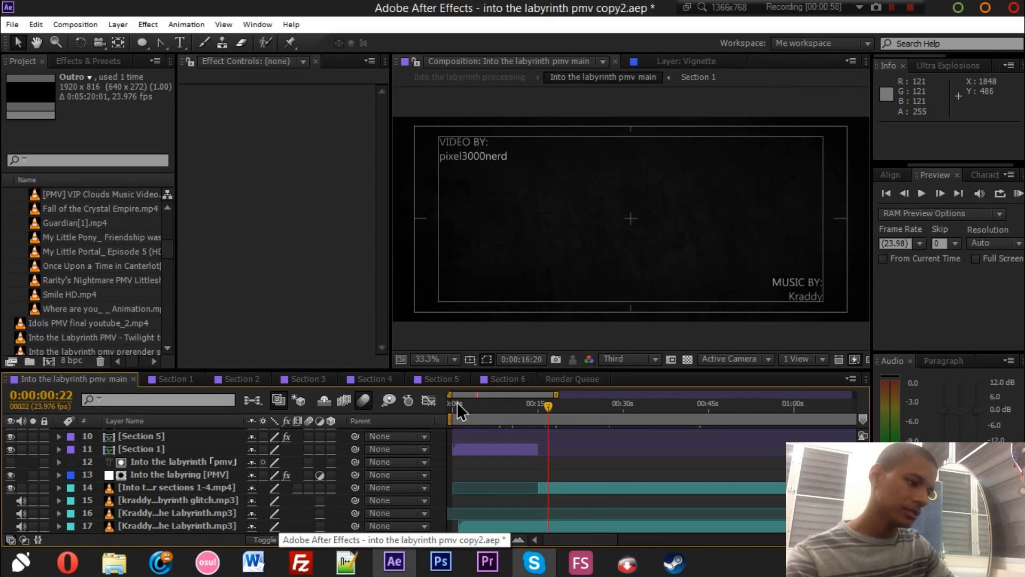
- Preview the loading bar at 0, 3, 6, 9 and 12 seconds, then maximize the Timeline panel
{"action": "left_click", "coordinate": [458, 403]}
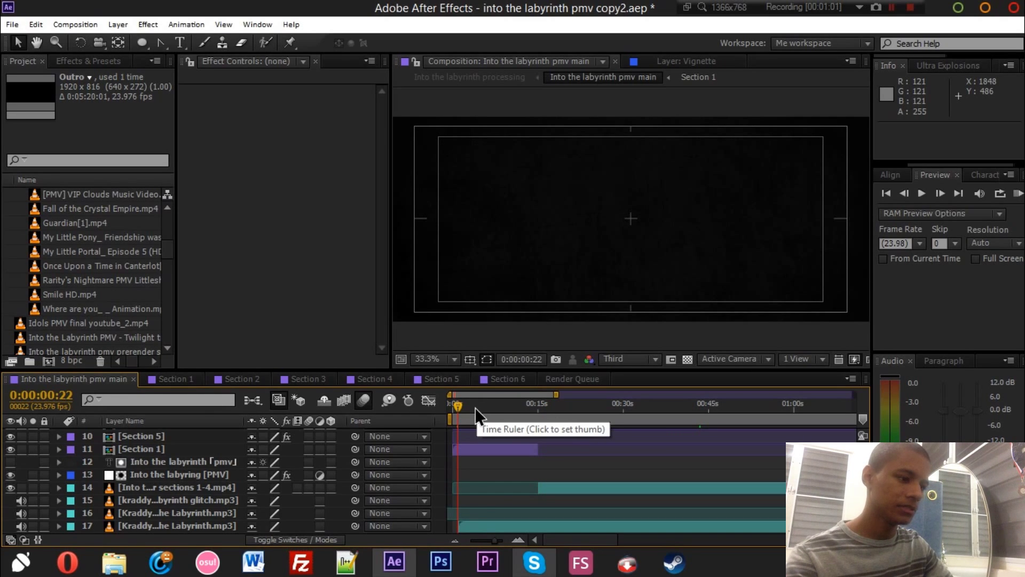
{"action": "left_click", "coordinate": [473, 405]}
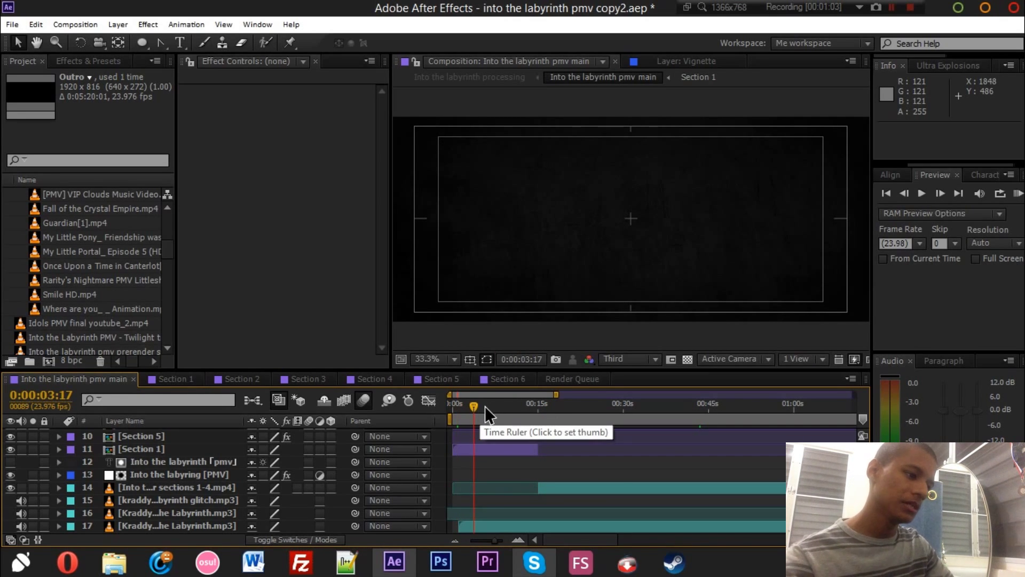
{"action": "left_click", "coordinate": [491, 406]}
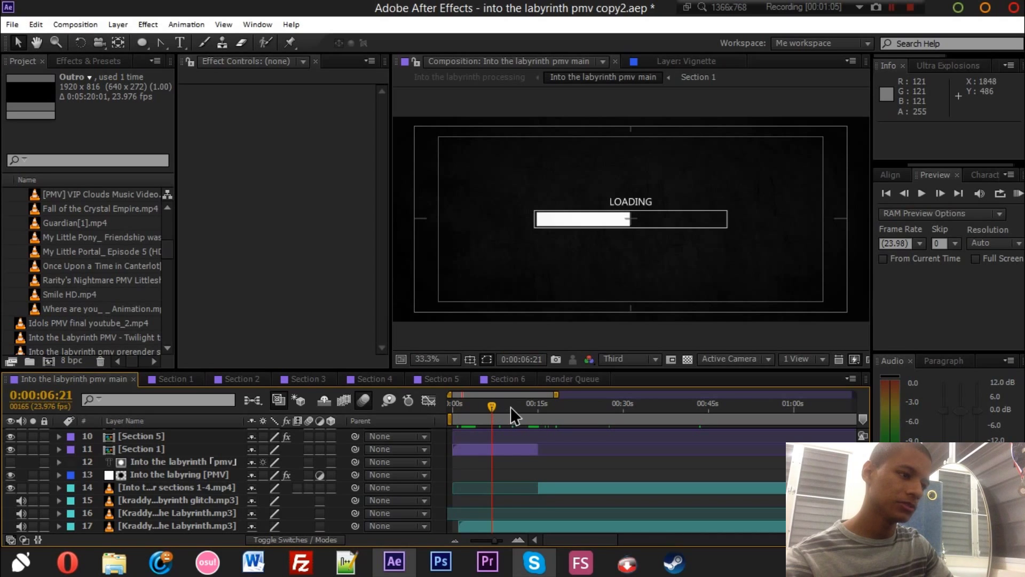
{"action": "left_click", "coordinate": [508, 406]}
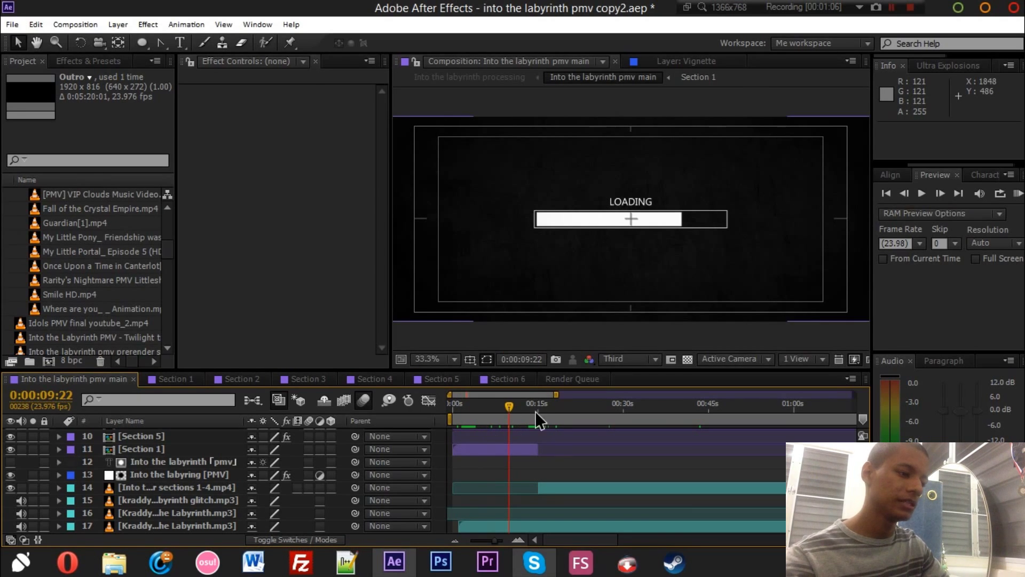
{"action": "left_click", "coordinate": [524, 402]}
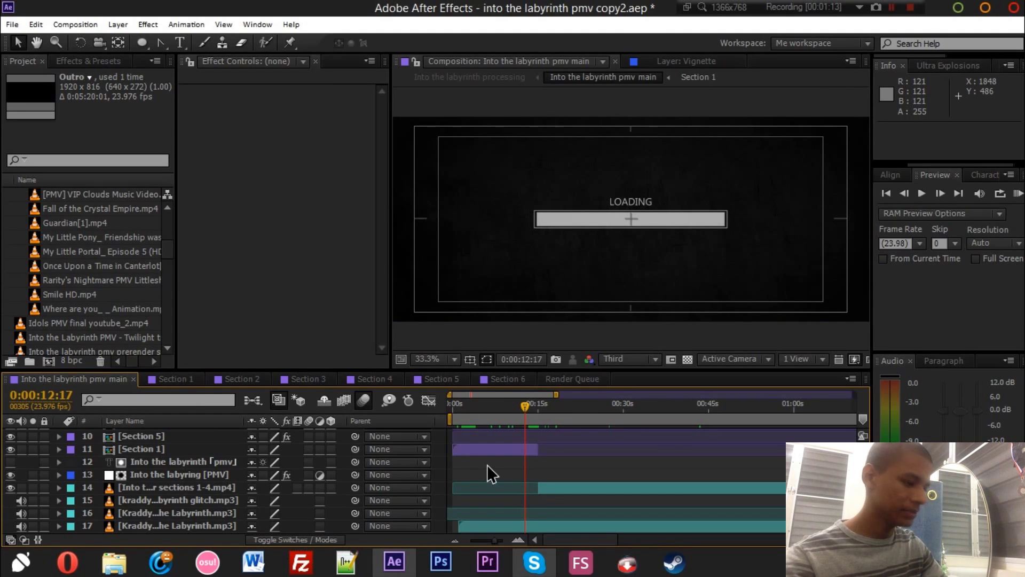
{"action": "key", "text": "grave"}
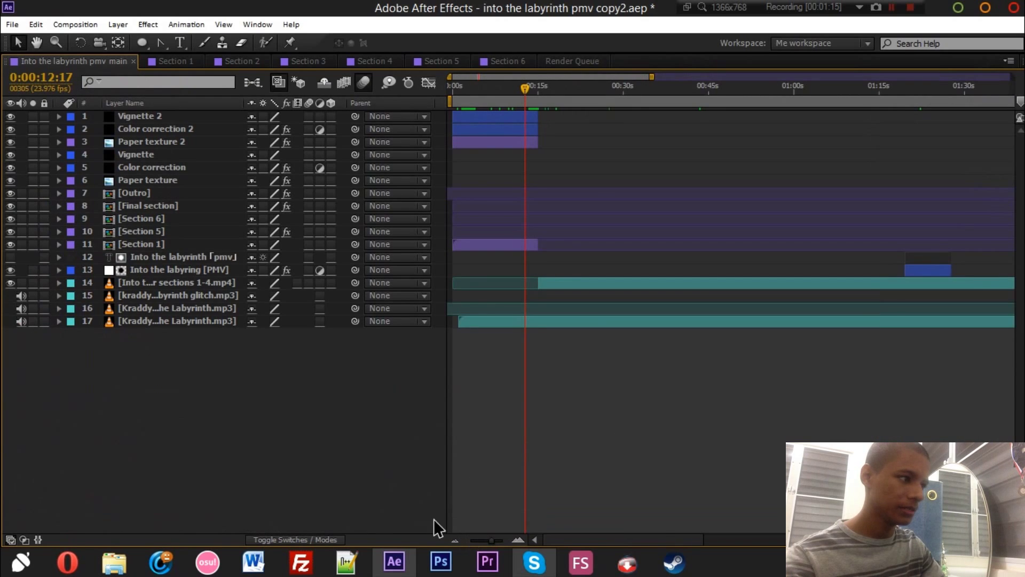
- Zoom the timeline out to the whole comp and select the Final and Outro layers
{"action": "left_click", "coordinate": [455, 536]}
{"action": "left_click", "coordinate": [456, 536]}
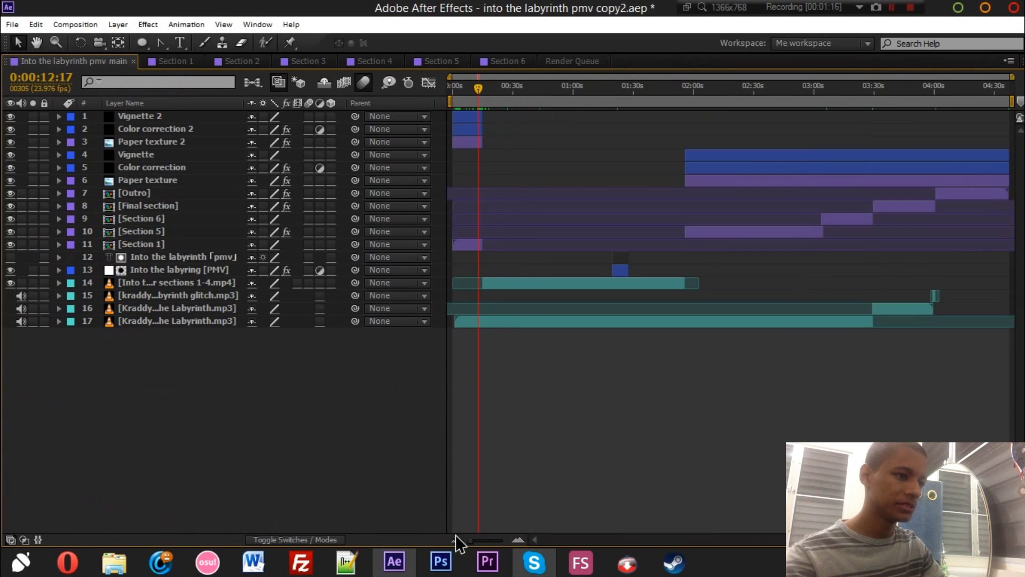
{"action": "left_click", "coordinate": [159, 208]}
{"action": "left_click", "coordinate": [153, 195]}
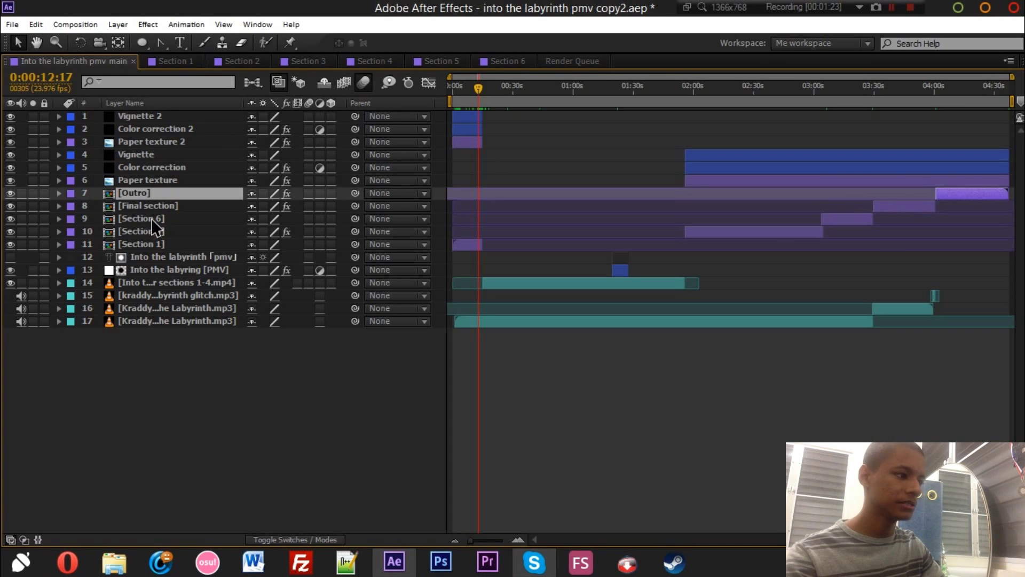
- Check the Section 5, Section 1 and Section 6 layers, then select the sections 1-4 clip layer
{"action": "left_click", "coordinate": [157, 231]}
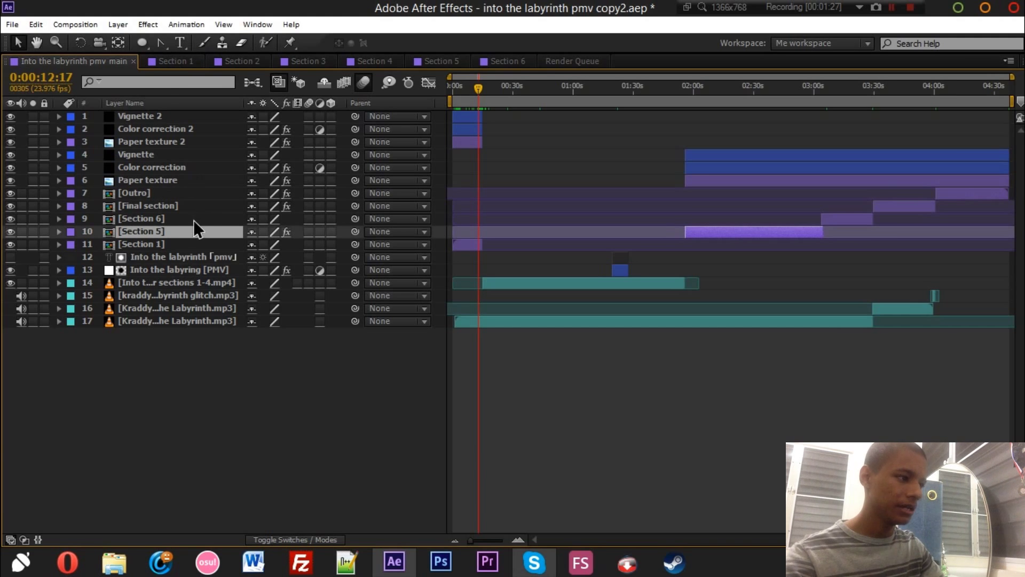
{"action": "left_click", "coordinate": [153, 235], "text": "ctrl"}
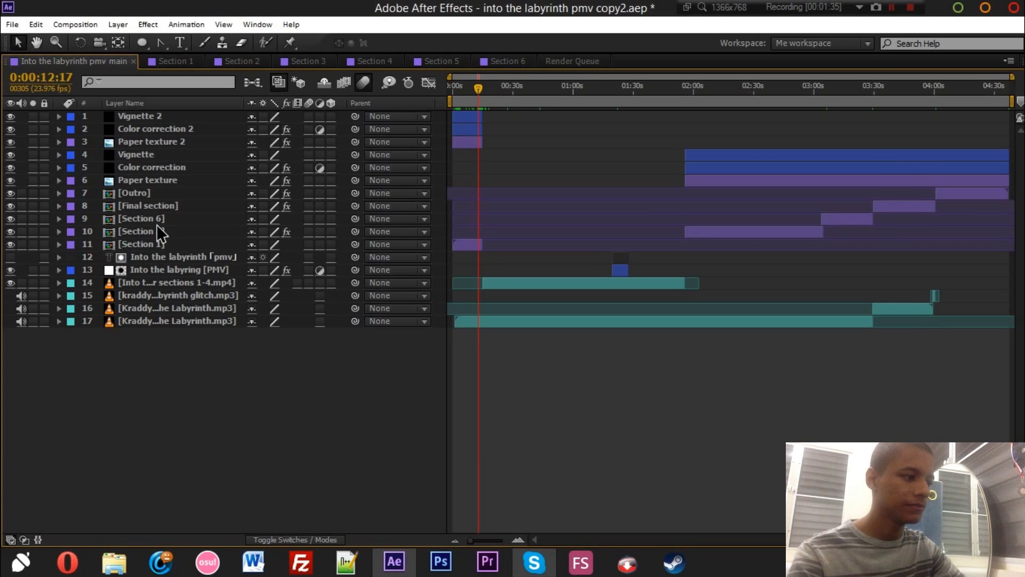
{"action": "key", "text": "ctrl+Down"}
{"action": "key", "text": "ctrl+Up"}
{"action": "left_click", "coordinate": [156, 214]}
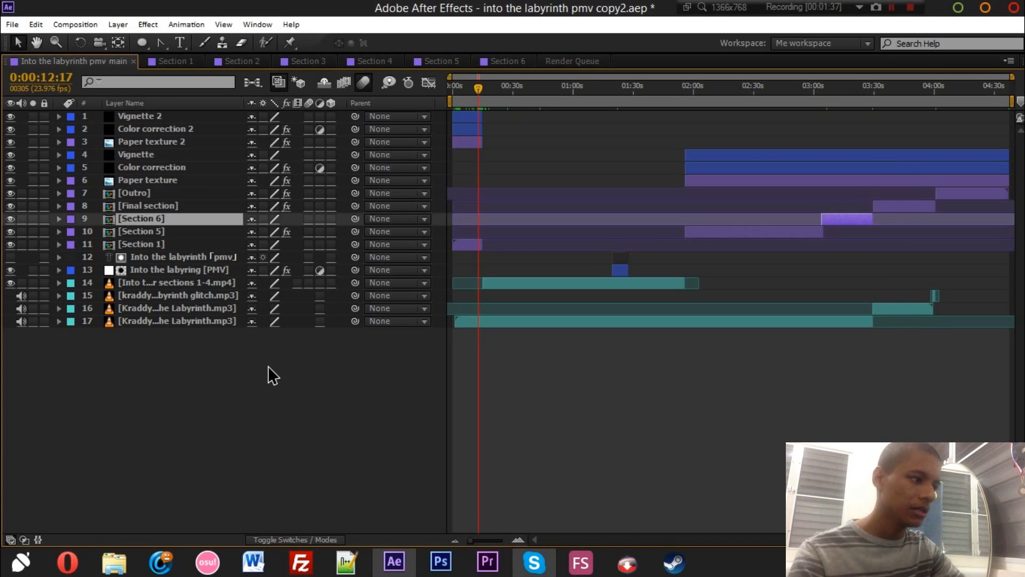
{"action": "left_click", "coordinate": [268, 367]}
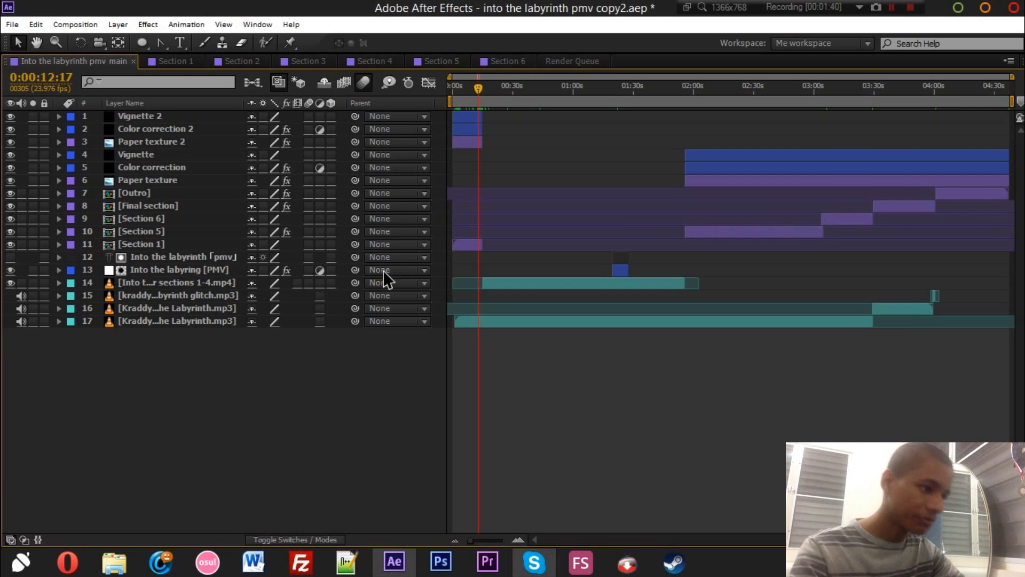
{"action": "left_click", "coordinate": [177, 282]}
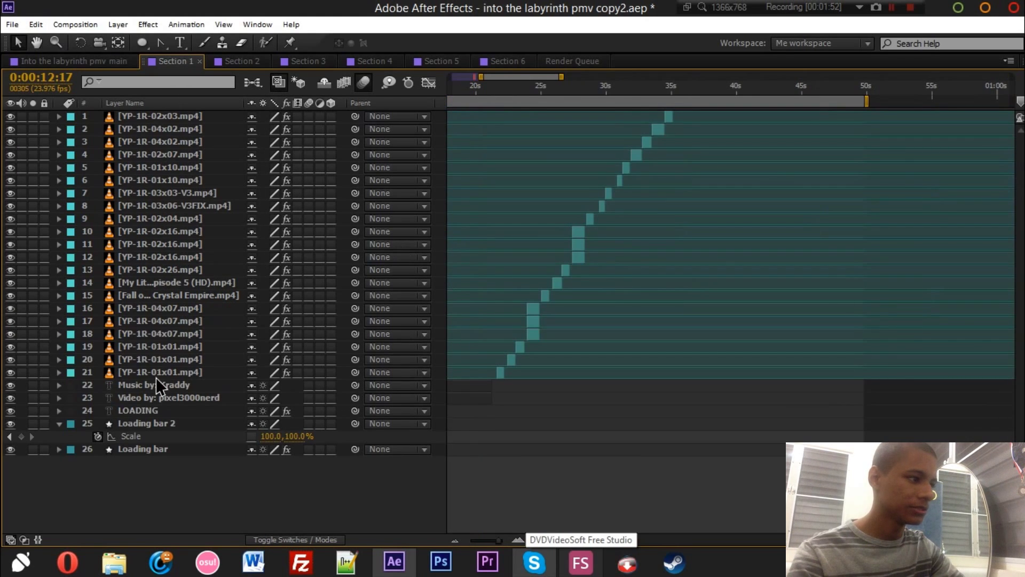
- Scroll the Section 1 timeline to its start and set the current time to about 22 seconds
{"action": "left_click_drag", "start_coordinate": [577, 537], "coordinate": [568, 537]}
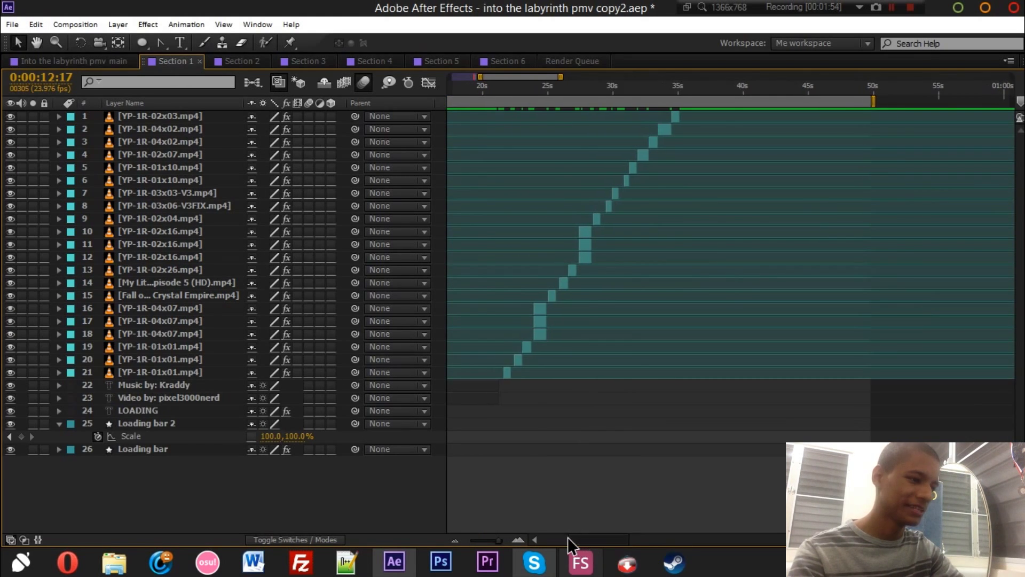
{"action": "left_click", "coordinate": [568, 537]}
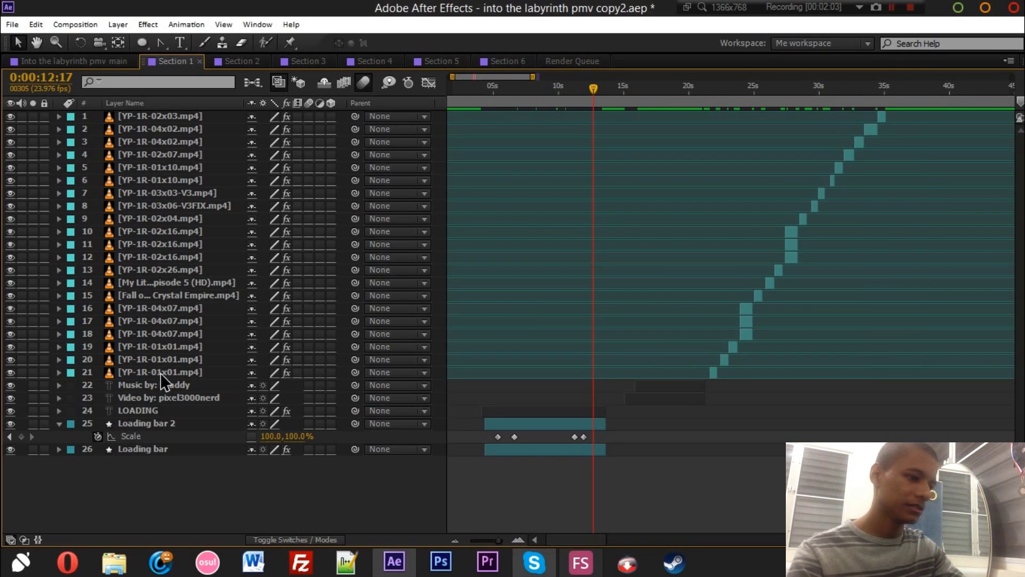
{"action": "left_click", "coordinate": [719, 88]}
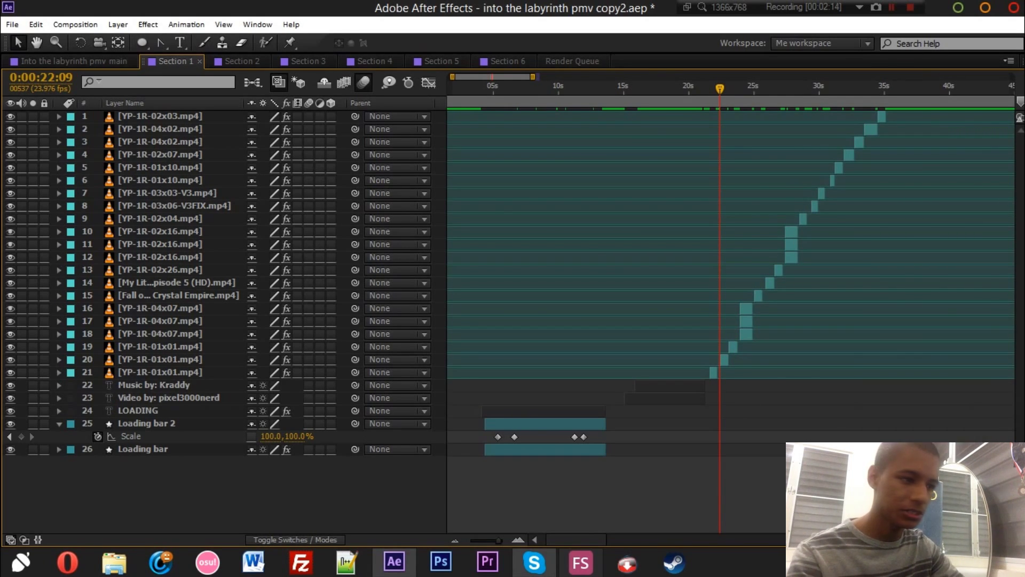
- Switch between the main comp and Section 1, then open the Section 2 comp
{"action": "left_click", "coordinate": [80, 62]}
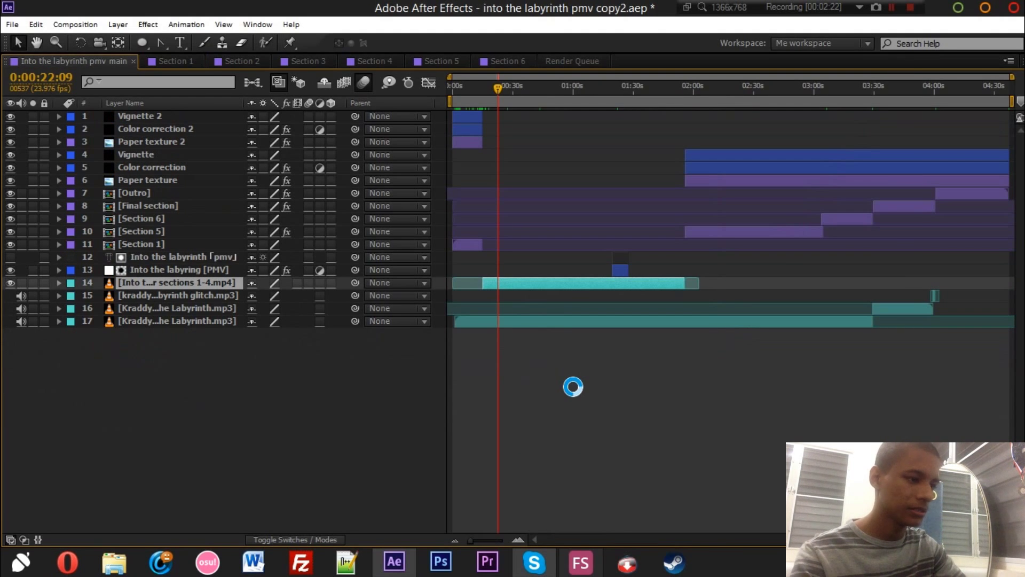
{"action": "left_click", "coordinate": [159, 61]}
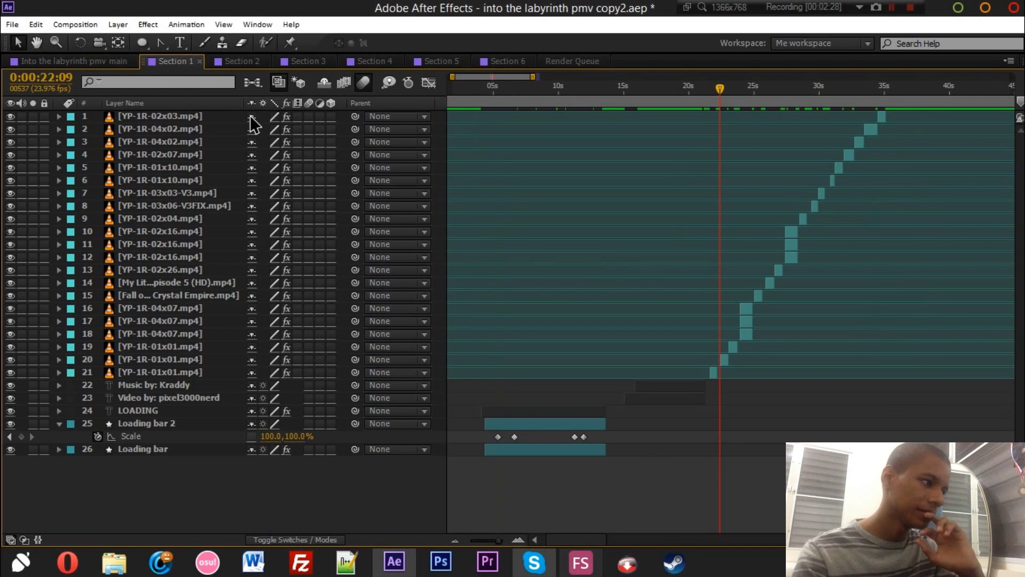
{"action": "left_click", "coordinate": [94, 60]}
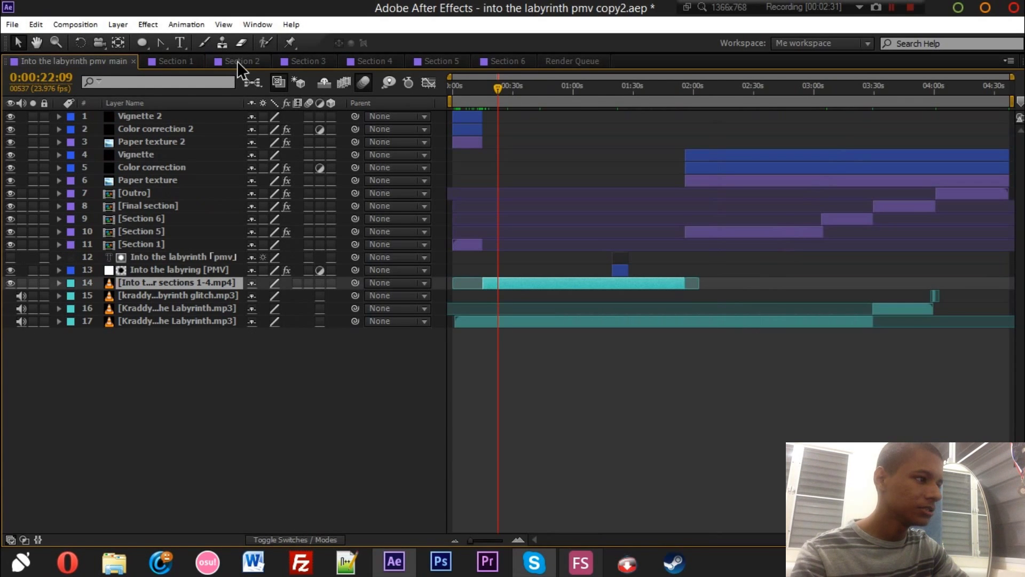
{"action": "left_click", "coordinate": [237, 60]}
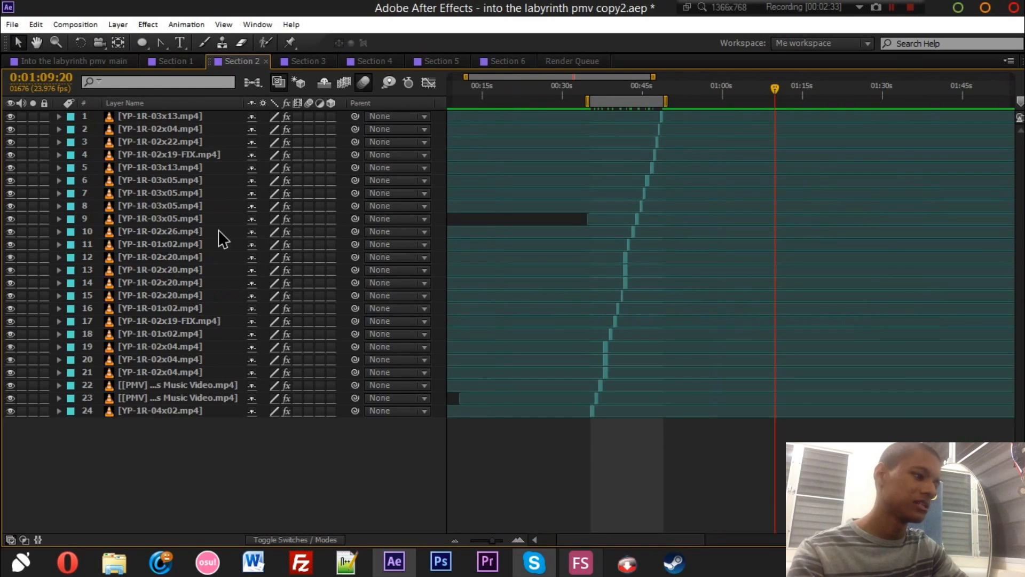
- Set Section 2 to 0:00:42:18, zoom in, and reveal layer 17's keyframed Opacity at 0%
{"action": "left_click", "coordinate": [630, 86]}
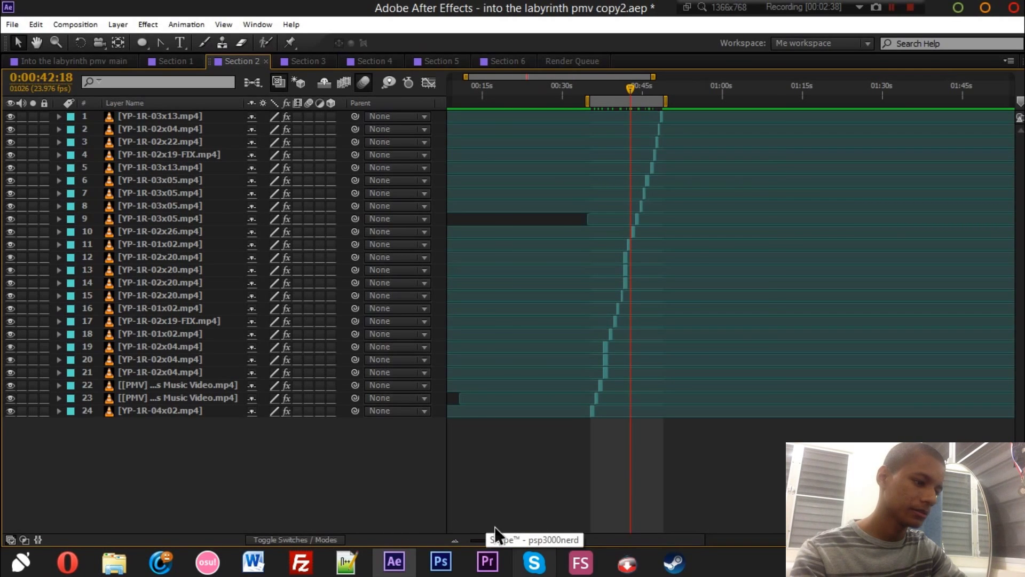
{"action": "left_click", "coordinate": [514, 538]}
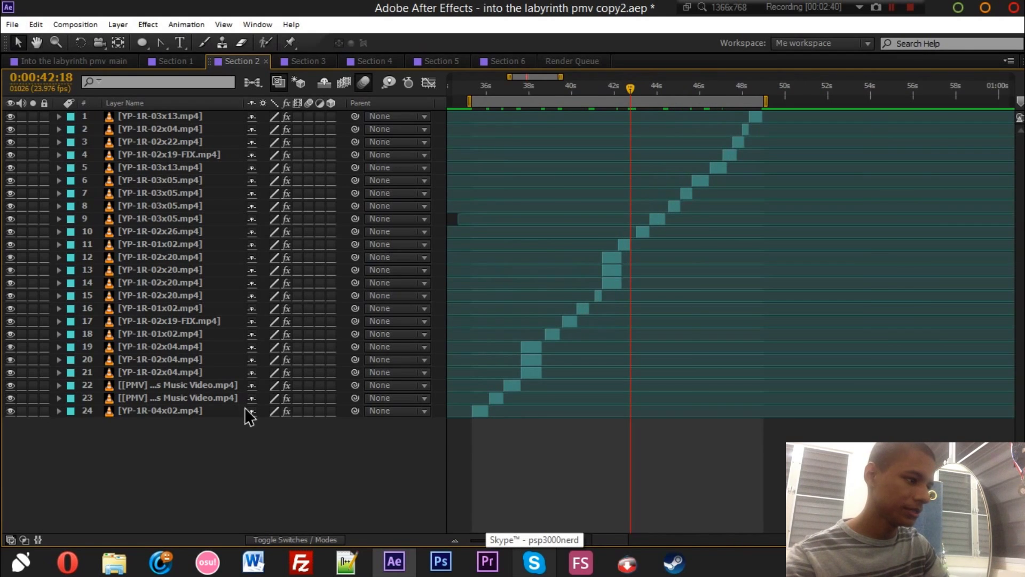
{"action": "left_click", "coordinate": [195, 321]}
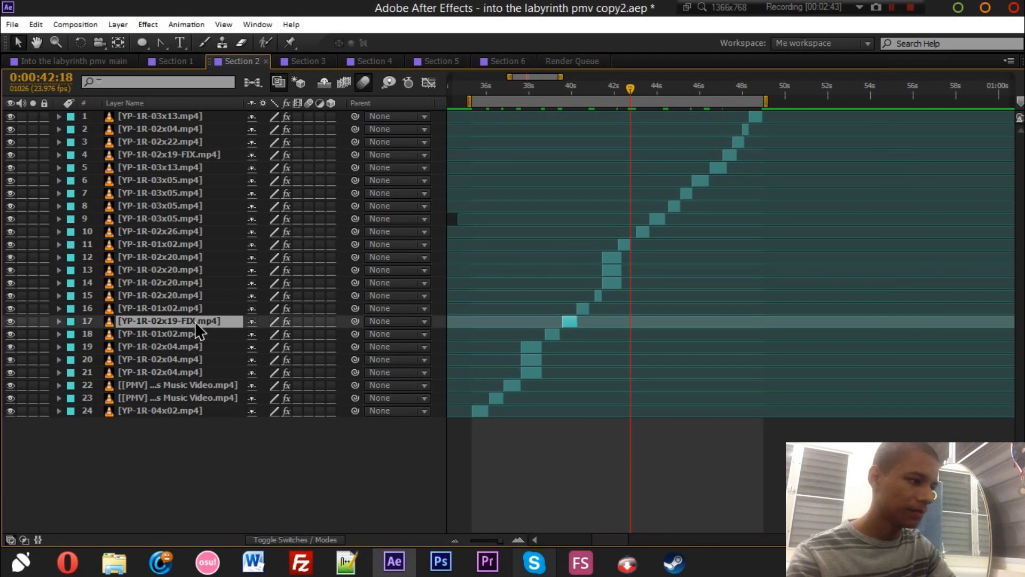
{"action": "key", "text": "t"}
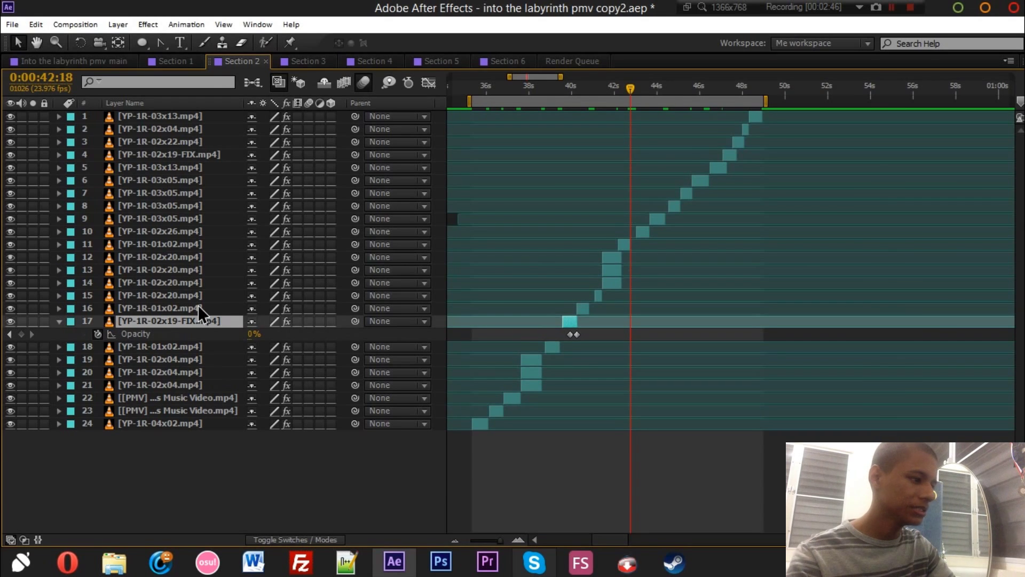
- Reveal every Section 2 layer's keyframed properties and scroll through the layer list
{"action": "key", "text": "ctrl+a"}
{"action": "key", "text": "u"}
{"action": "scroll", "coordinate": [587, 481], "scroll_direction": "down", "scroll_amount": 6}
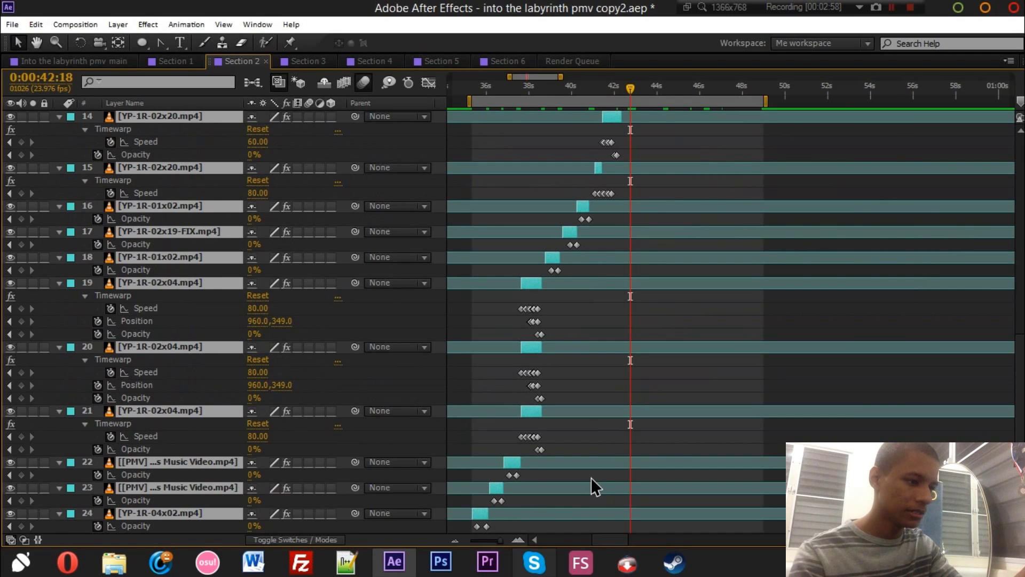
{"action": "scroll", "coordinate": [591, 478], "scroll_direction": "up", "scroll_amount": 1}
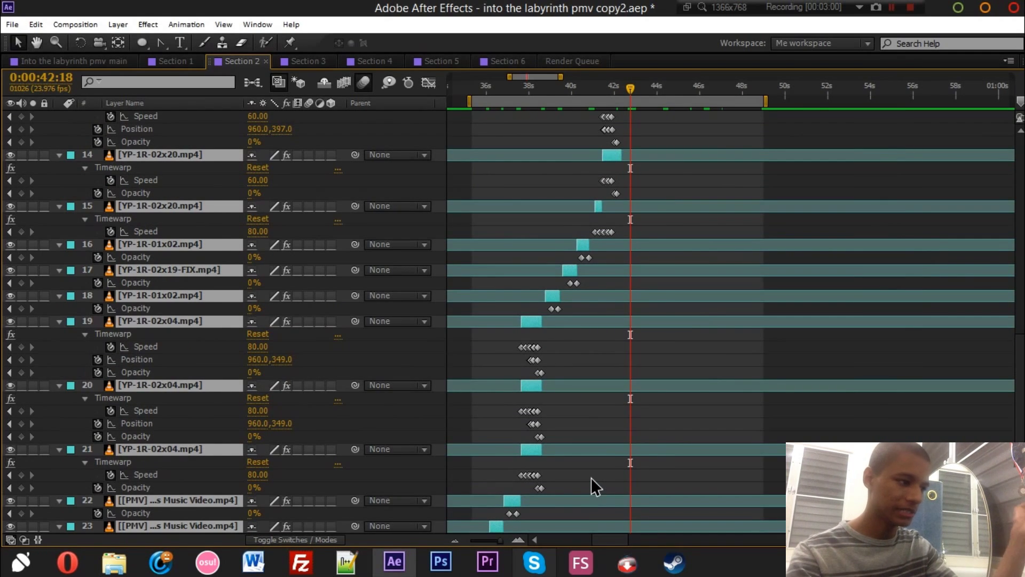
{"action": "scroll", "coordinate": [591, 478], "scroll_direction": "up", "scroll_amount": 9}
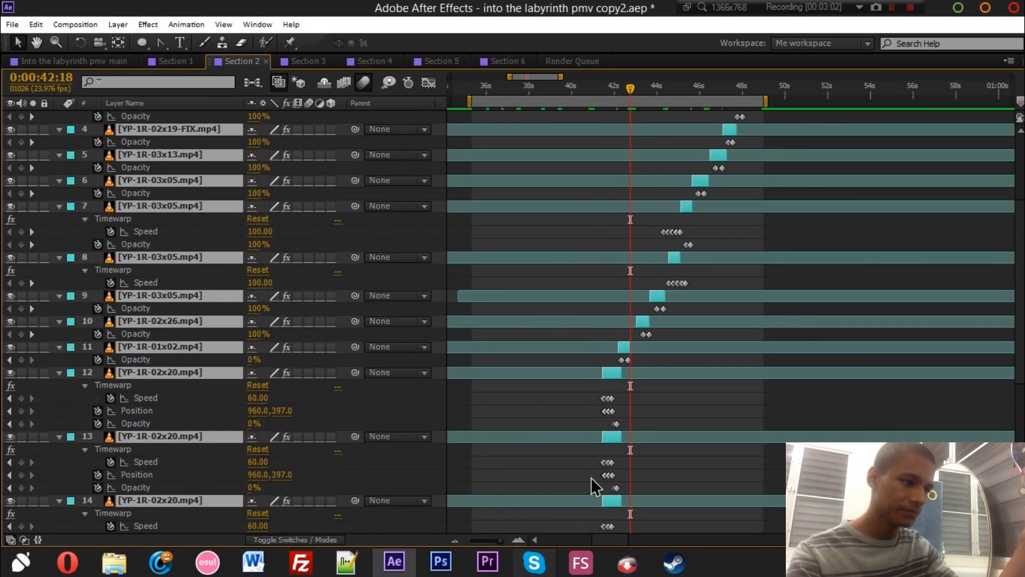
{"action": "scroll", "coordinate": [594, 486], "scroll_direction": "down", "scroll_amount": 1}
{"action": "scroll", "coordinate": [593, 486], "scroll_direction": "down", "scroll_amount": 2}
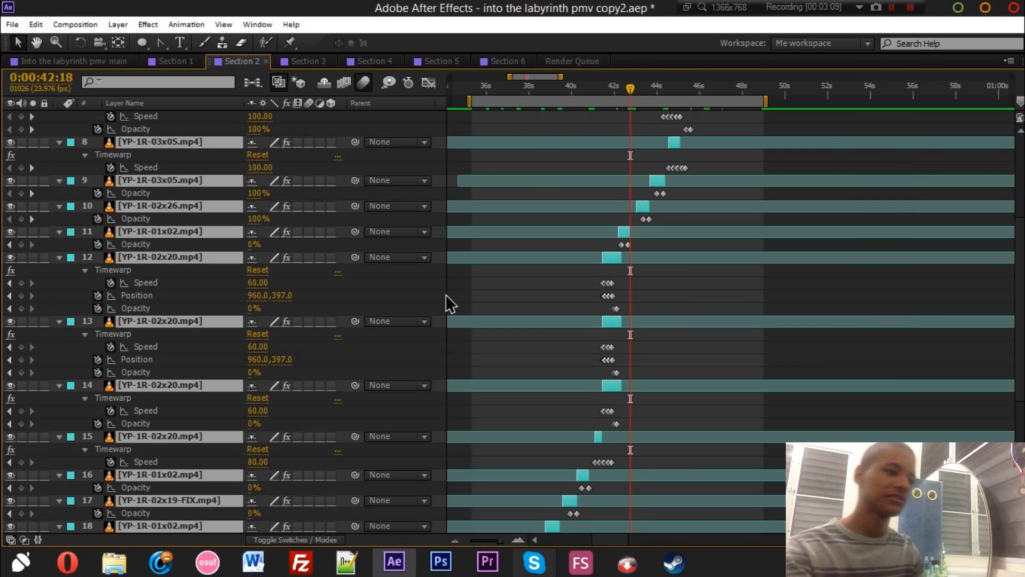
- Move to 0:00:41:12, select layer 12 (YP-1R-02x20.mp4), and restore the full panel layout
{"action": "left_click", "coordinate": [604, 84]}
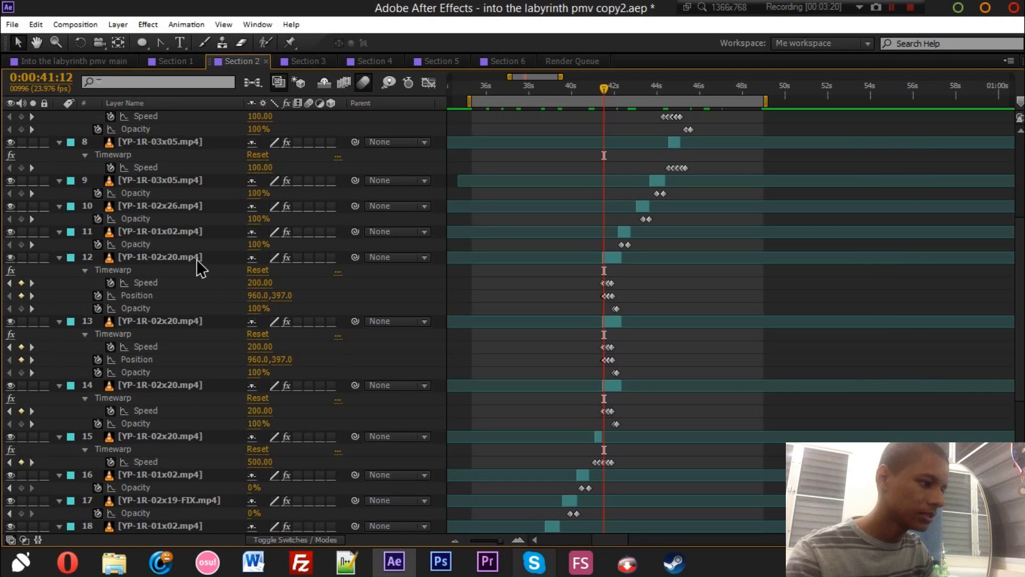
{"action": "left_click", "coordinate": [234, 257]}
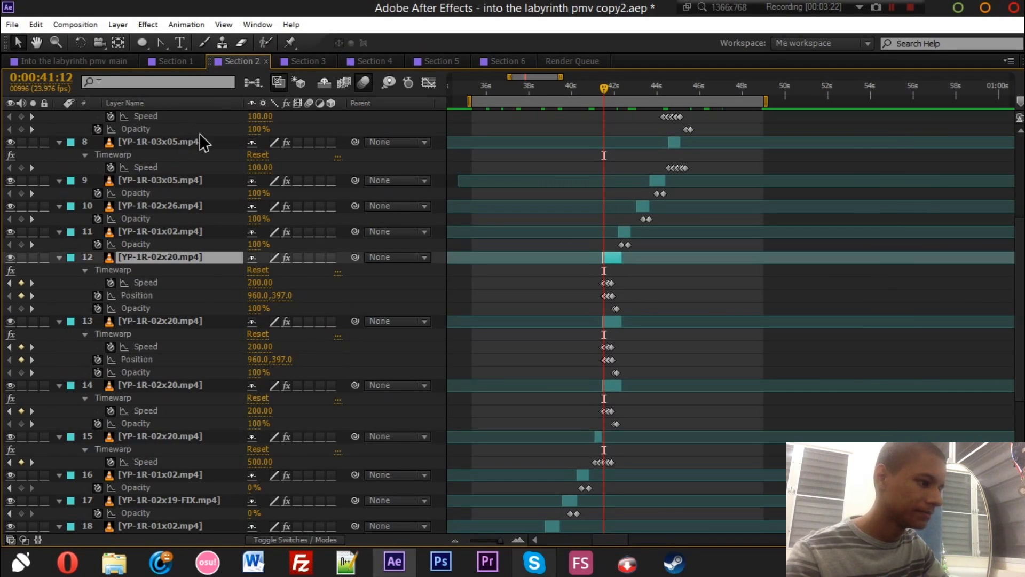
{"action": "key", "text": "grave"}
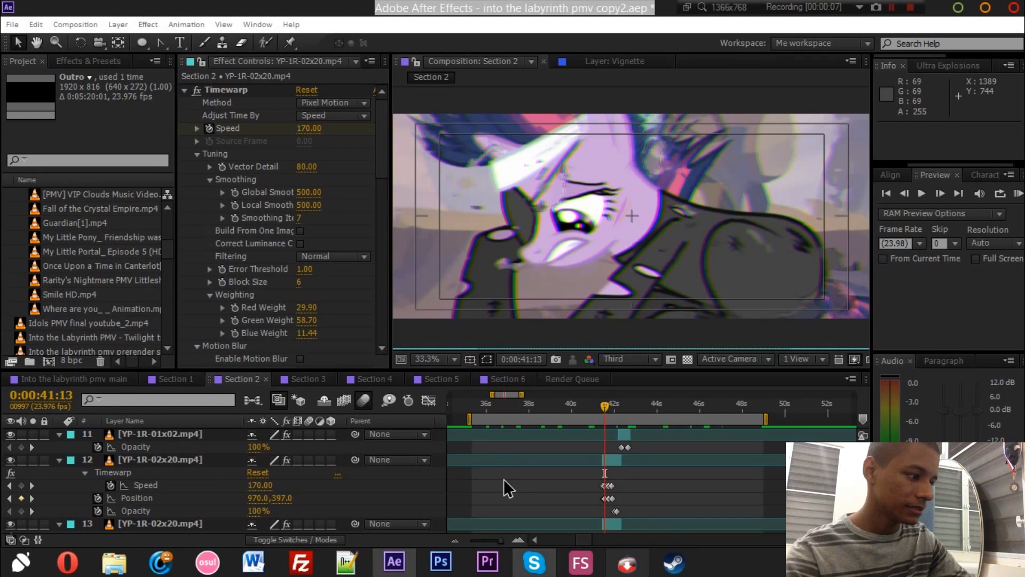
- Hide layer 12 and briefly toggle layers 13 and 14 to compare the viewer colours
{"action": "scroll", "coordinate": [519, 492], "scroll_direction": "down", "scroll_amount": 2}
{"action": "scroll", "coordinate": [520, 493], "scroll_direction": "up", "scroll_amount": 2}
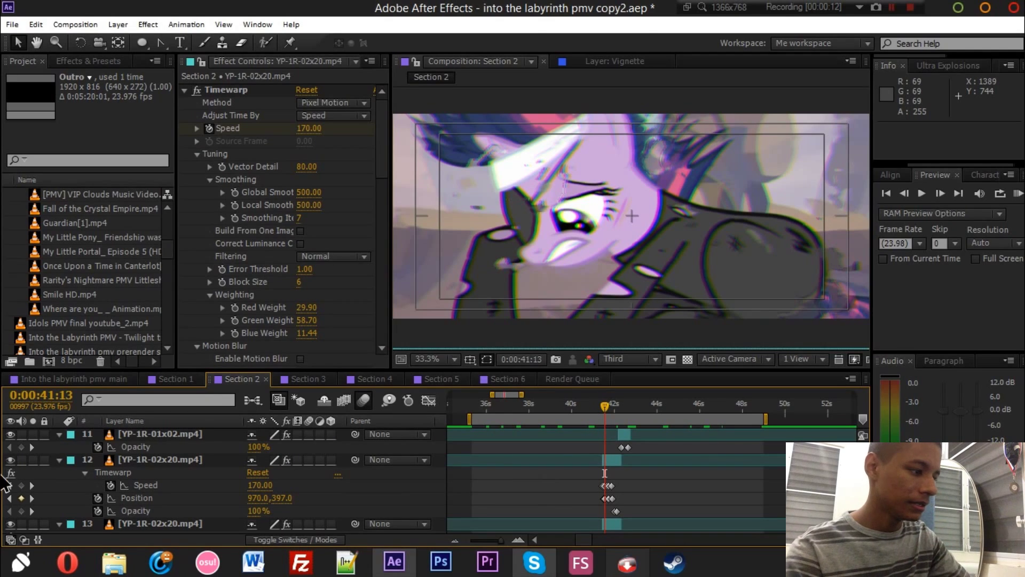
{"action": "left_click", "coordinate": [11, 459]}
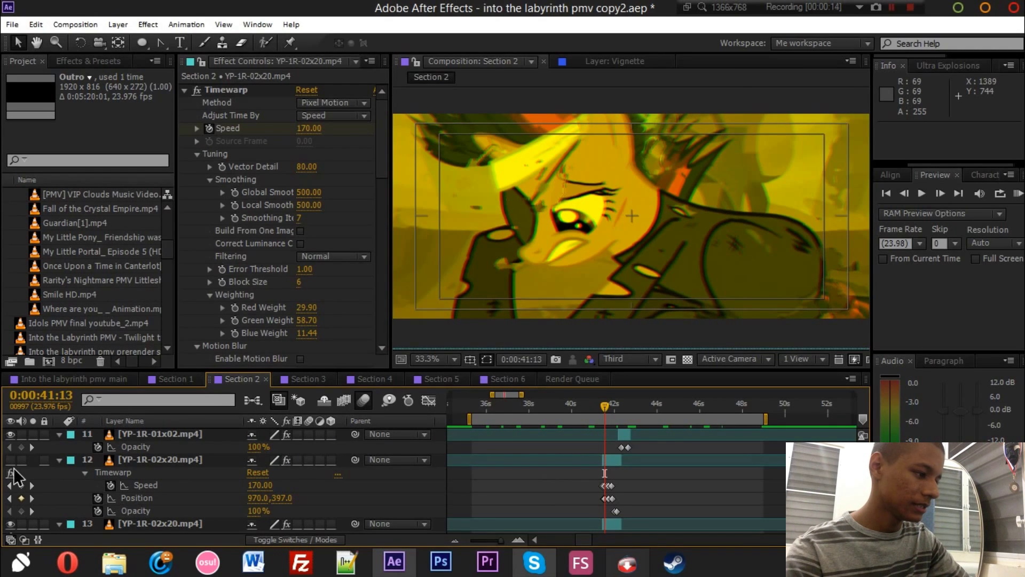
{"action": "scroll", "coordinate": [14, 479], "scroll_direction": "down", "scroll_amount": 2}
{"action": "left_click", "coordinate": [11, 485]}
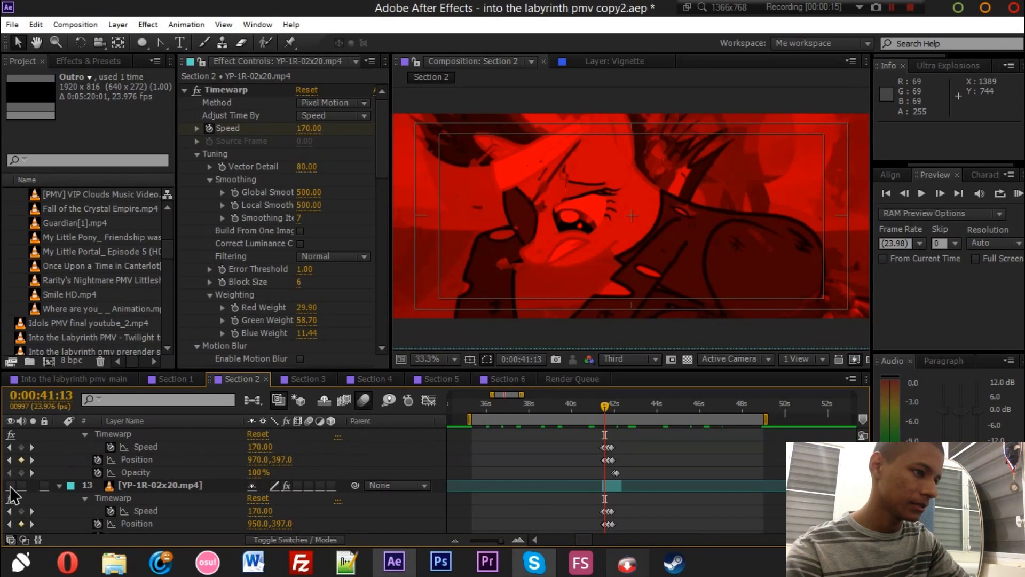
{"action": "left_click", "coordinate": [11, 485]}
{"action": "scroll", "coordinate": [13, 491], "scroll_direction": "up", "scroll_amount": 3}
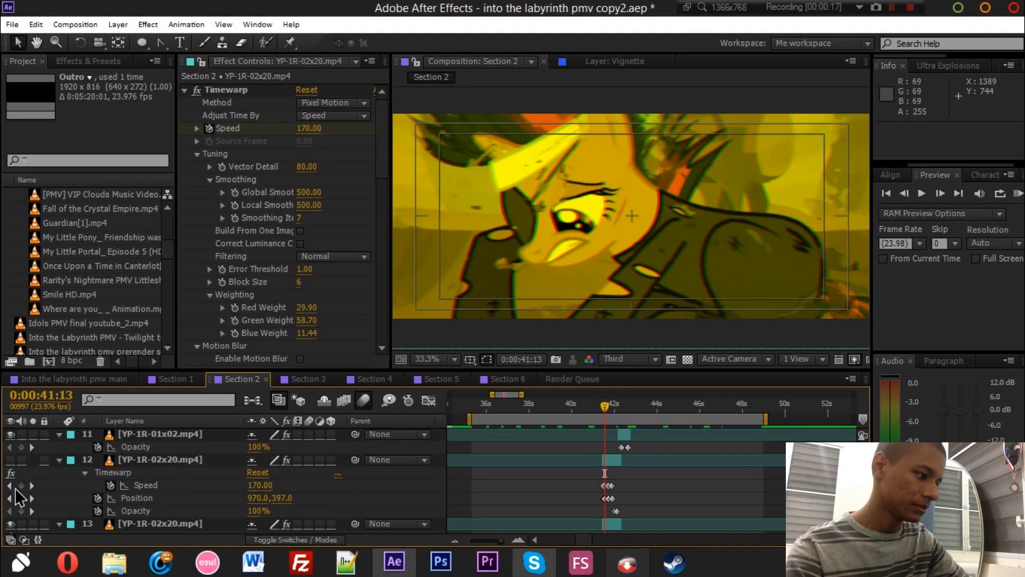
{"action": "scroll", "coordinate": [16, 497], "scroll_direction": "down", "scroll_amount": 5}
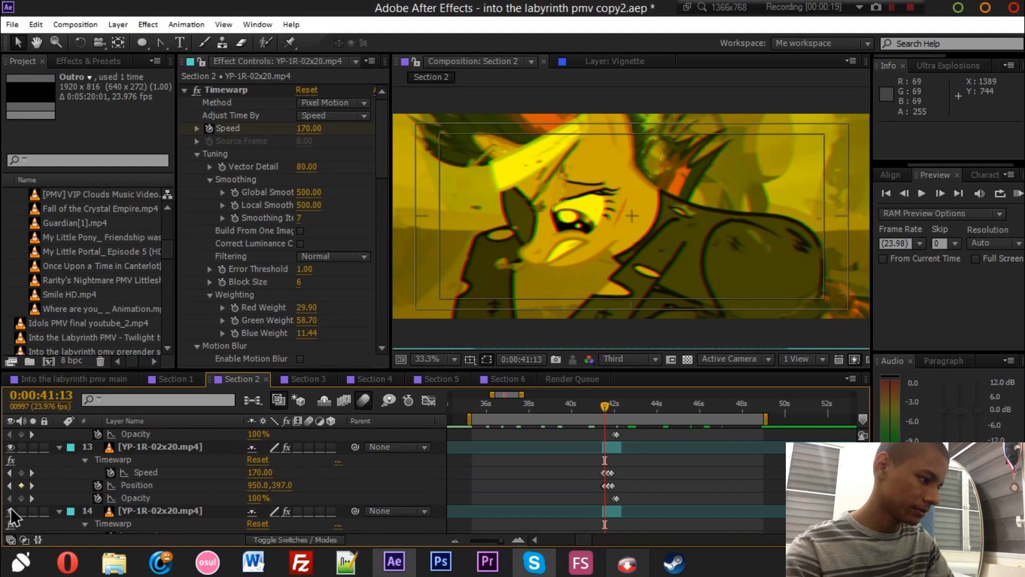
{"action": "left_click", "coordinate": [11, 511]}
{"action": "left_click", "coordinate": [10, 510]}
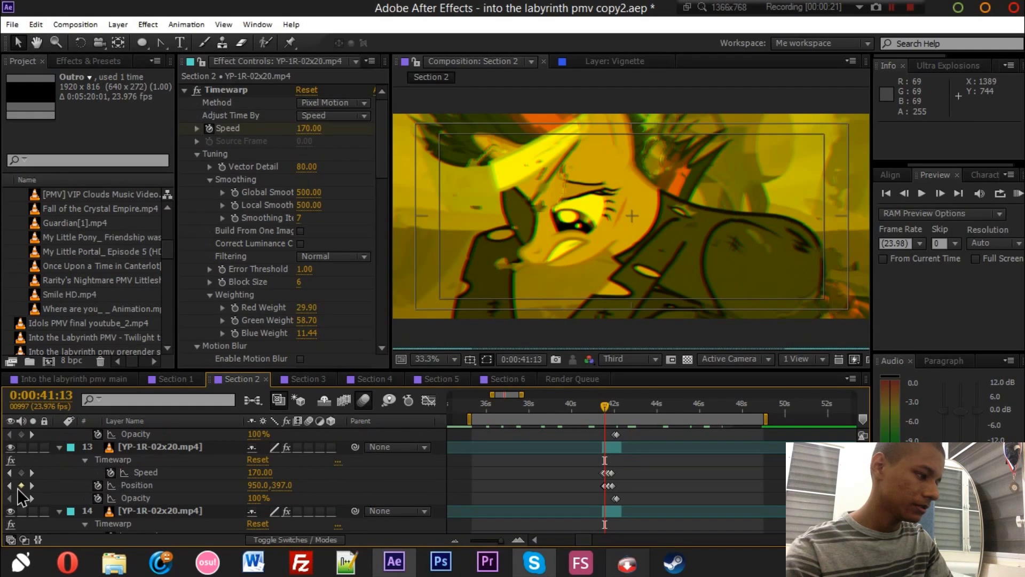
{"action": "scroll", "coordinate": [21, 497], "scroll_direction": "up", "scroll_amount": 5}
- Show layer 12 again and toggle the timeline between Modes and Switches columns
{"action": "left_click", "coordinate": [11, 459]}
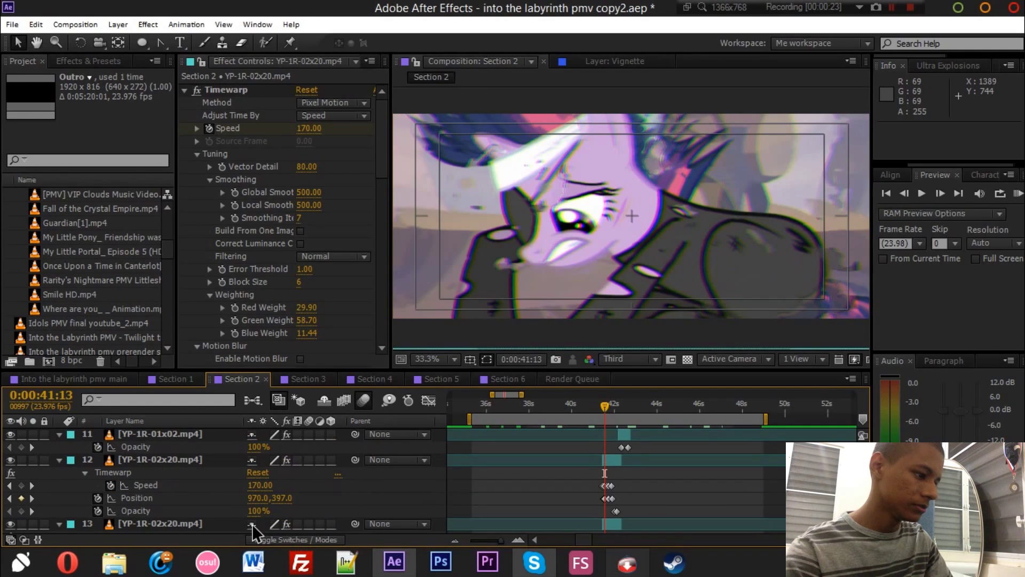
{"action": "left_click", "coordinate": [293, 541]}
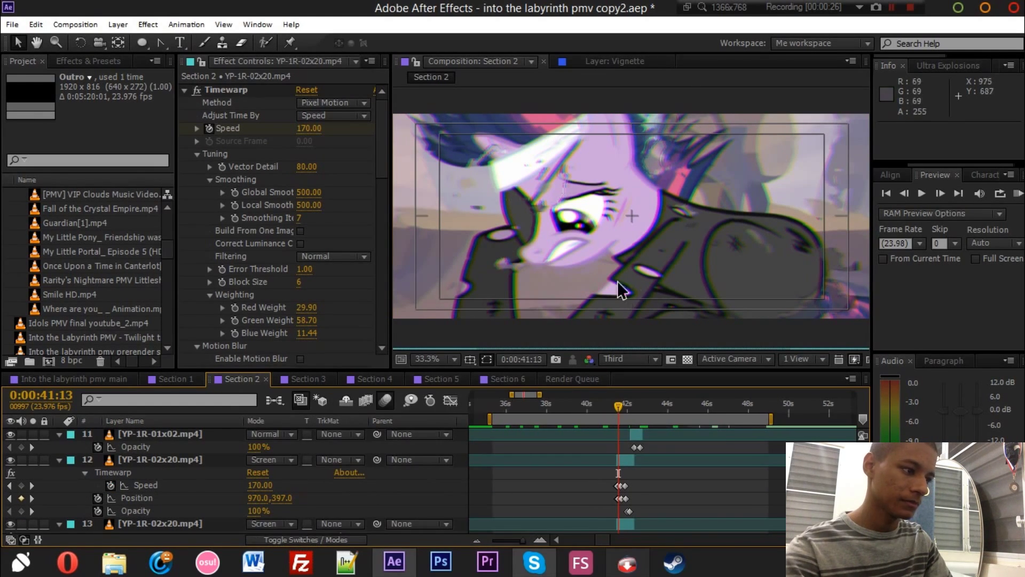
{"action": "left_click", "coordinate": [277, 539]}
- Marquee-select and deselect layer 12's Speed and Position keyframes
{"action": "left_click_drag", "start_coordinate": [585, 503], "coordinate": [630, 480]}
{"action": "left_click", "coordinate": [633, 480]}
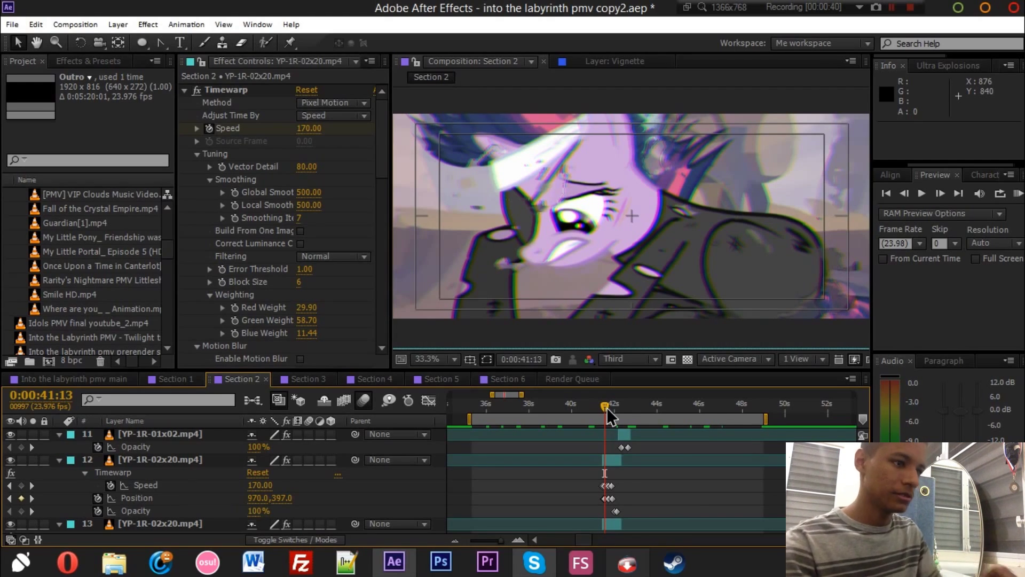
{"action": "left_click_drag", "start_coordinate": [598, 494], "coordinate": [629, 498]}
{"action": "left_click", "coordinate": [629, 497]}
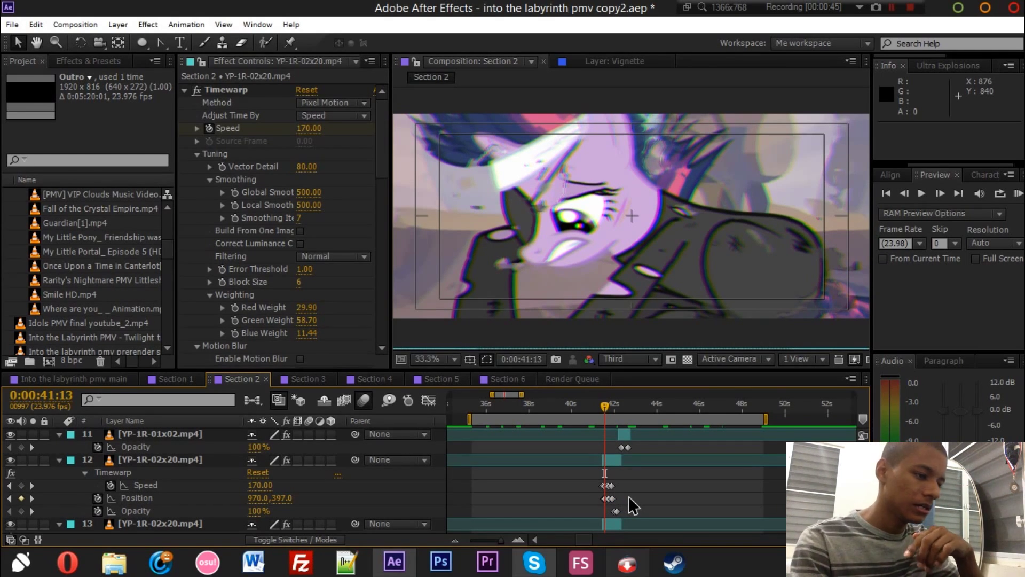
{"action": "scroll", "coordinate": [629, 499], "scroll_direction": "down", "scroll_amount": 3}
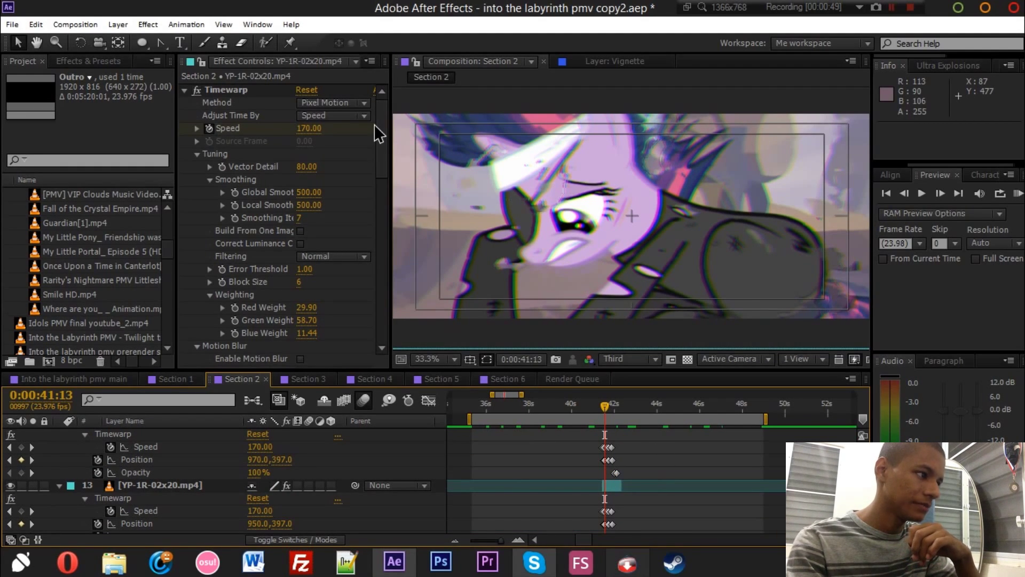
- Scroll through the Hue/Saturation, RSMB and Set Channels effects in Effect Controls
{"action": "scroll", "coordinate": [381, 127], "scroll_direction": "down", "scroll_amount": 1}
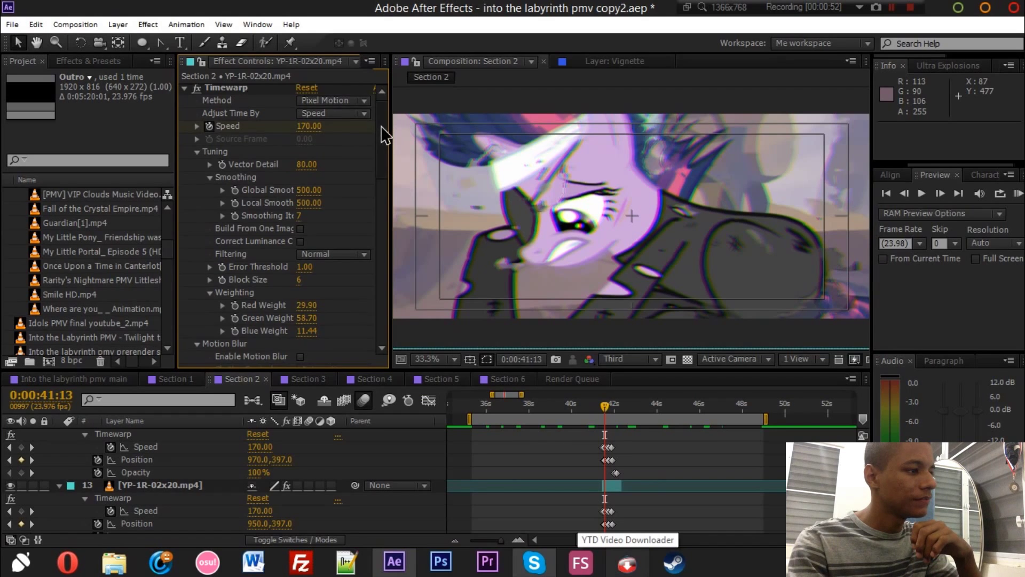
{"action": "left_click_drag", "start_coordinate": [381, 126], "coordinate": [384, 211]}
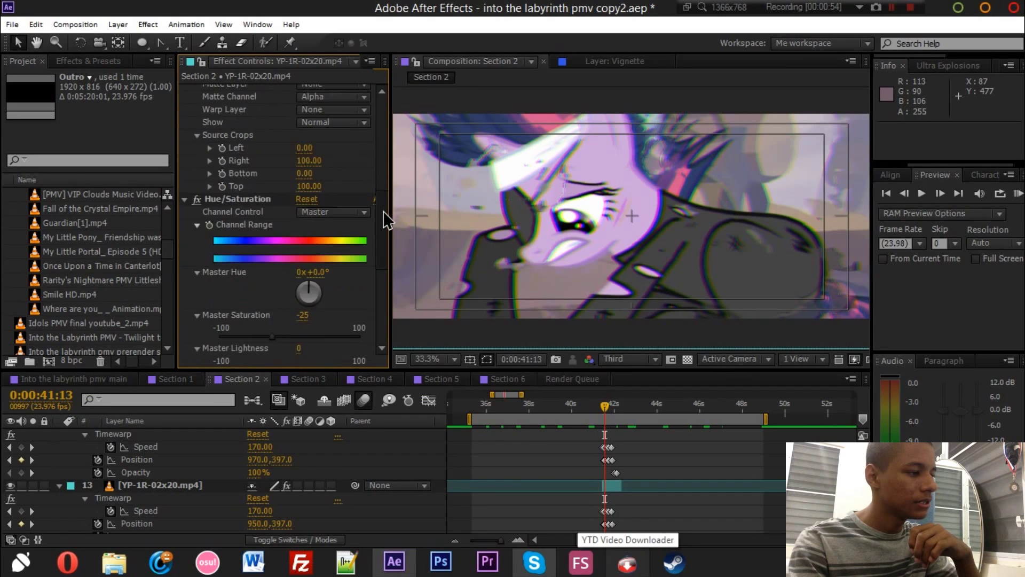
{"action": "scroll", "coordinate": [383, 211], "scroll_direction": "down", "scroll_amount": 2}
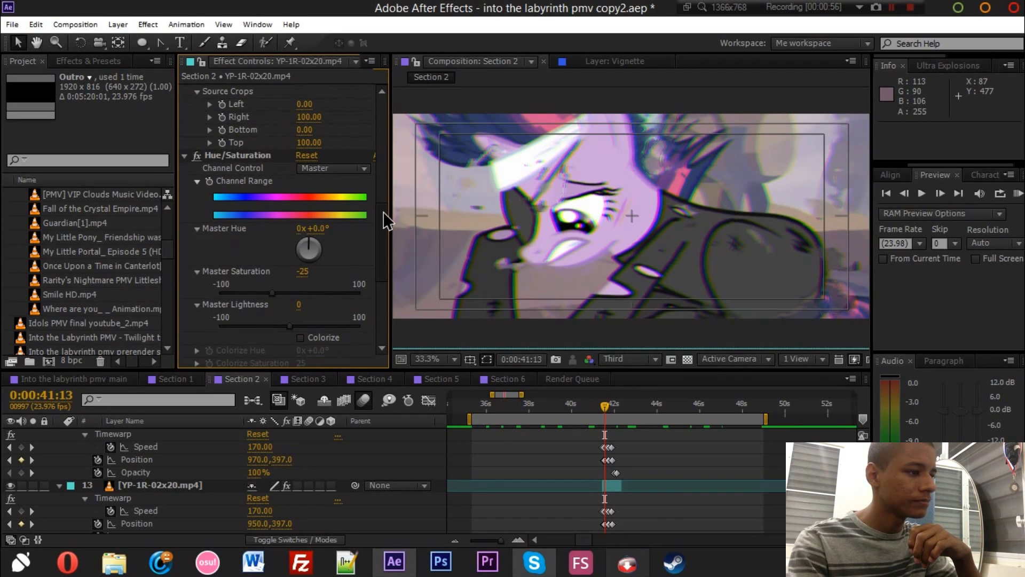
{"action": "left_click_drag", "start_coordinate": [378, 234], "coordinate": [380, 268]}
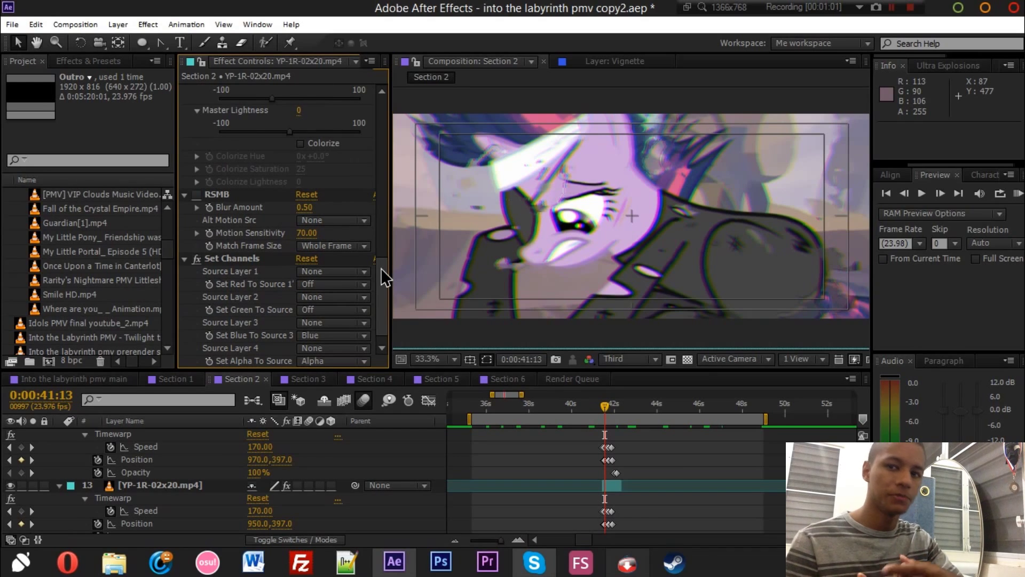
{"action": "left_click_drag", "start_coordinate": [383, 281], "coordinate": [407, 345]}
{"action": "scroll", "coordinate": [579, 467], "scroll_direction": "up", "scroll_amount": 3}
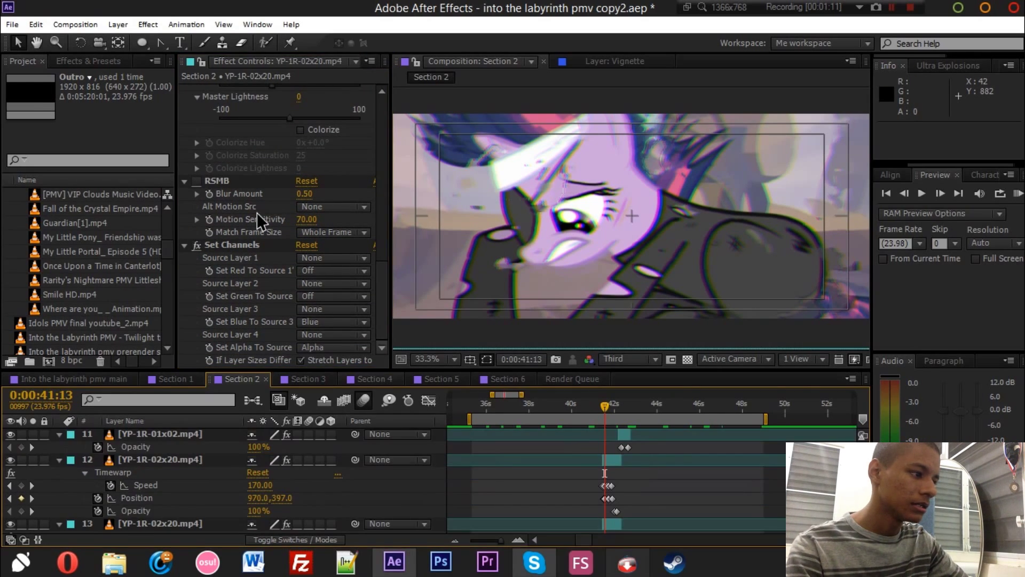
- Inspect layers 12 and 13's effects, move to 0:00:42:00, and open the Section 3 composition
{"action": "left_click", "coordinate": [169, 462]}
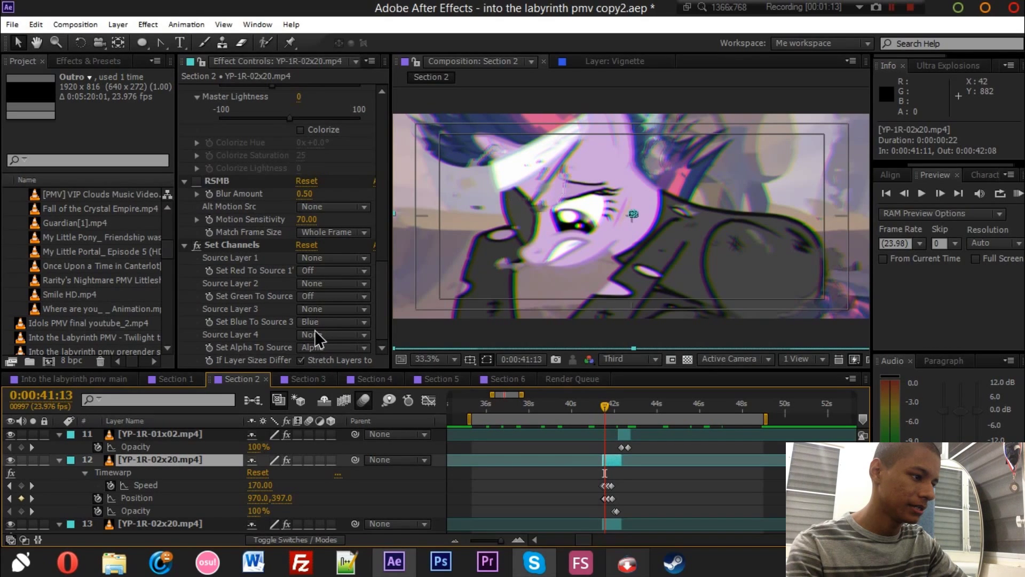
{"action": "key", "text": "ctrl+Down"}
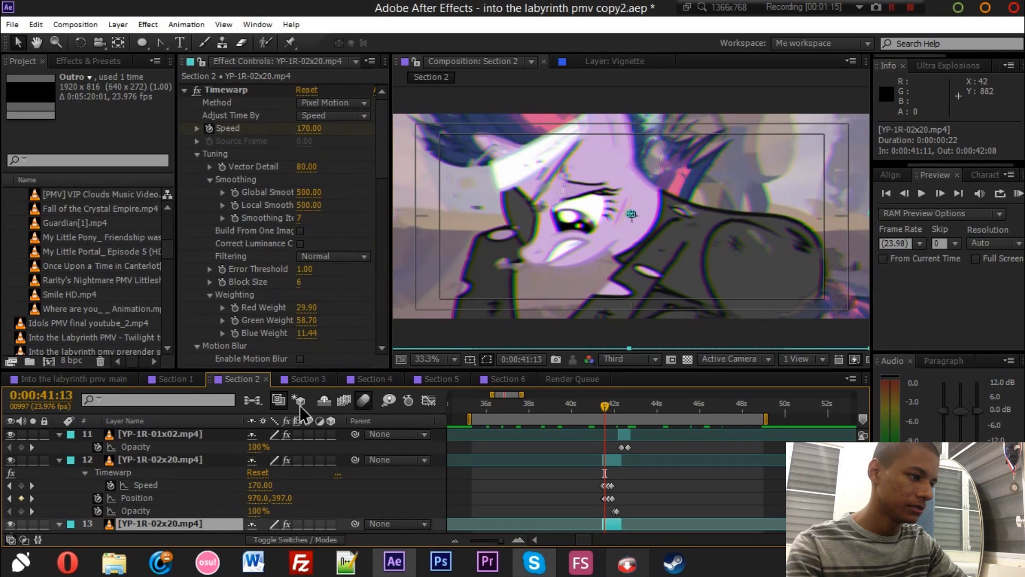
{"action": "scroll", "coordinate": [383, 327], "scroll_direction": "down", "scroll_amount": 5}
{"action": "scroll", "coordinate": [383, 327], "scroll_direction": "down", "scroll_amount": 5}
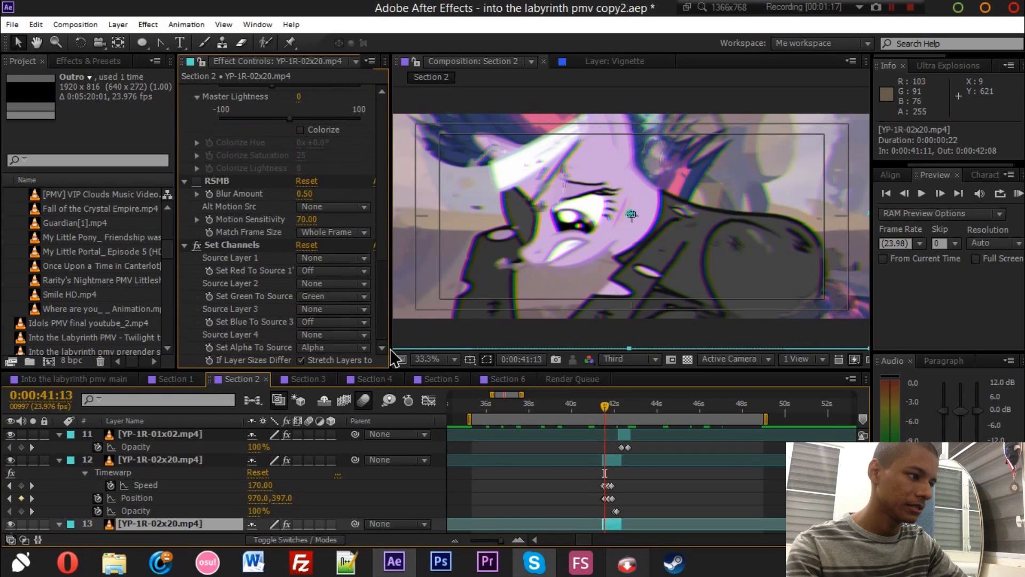
{"action": "left_click", "coordinate": [541, 502]}
{"action": "scroll", "coordinate": [545, 487], "scroll_direction": "up", "scroll_amount": 3}
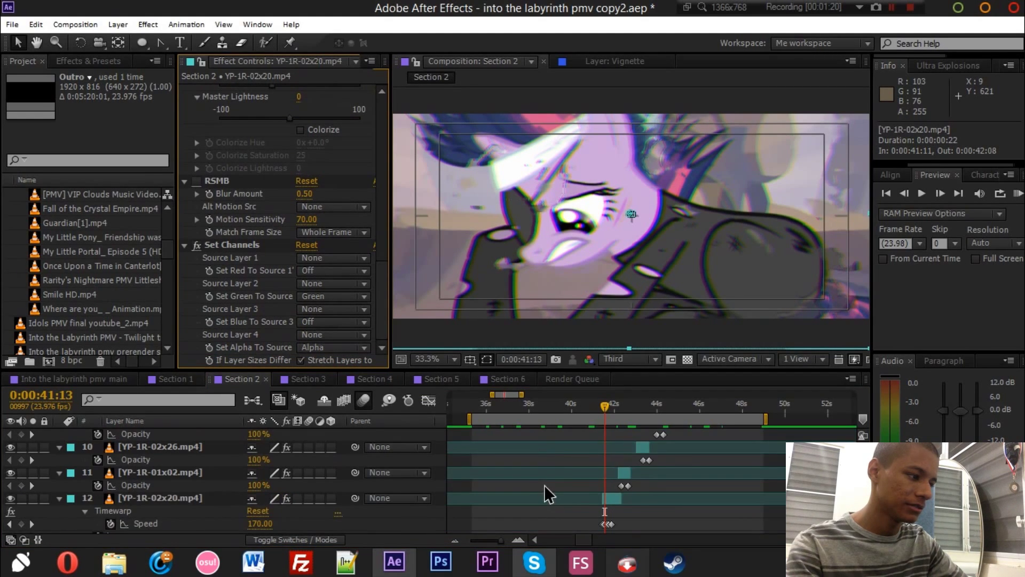
{"action": "left_click", "coordinate": [618, 403]}
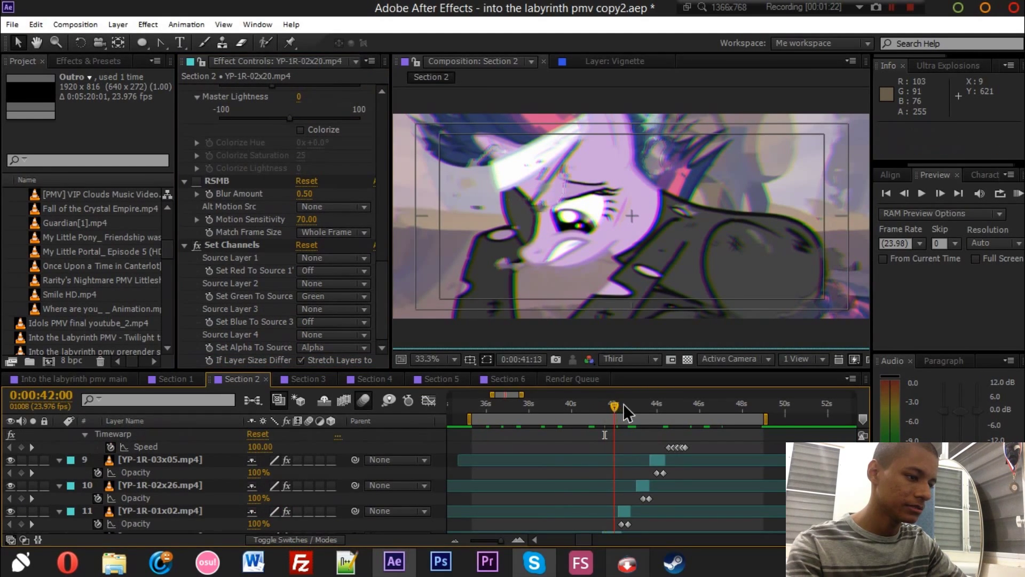
{"action": "left_click", "coordinate": [289, 381]}
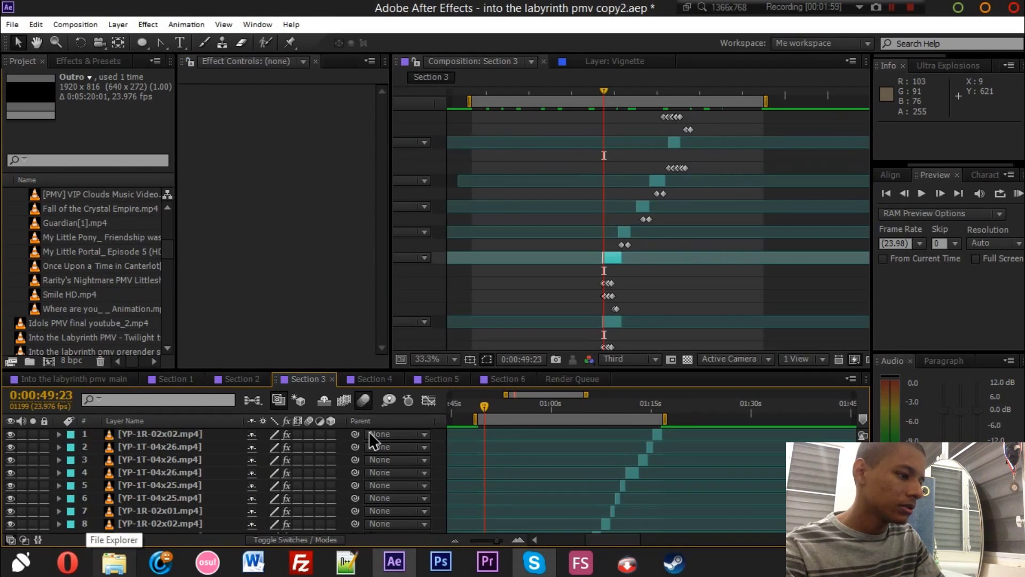
- Maximize the timeline, view YP-1R-02x01's effects at 0:00:54:22, then select YP-1R-02x02
{"action": "key", "text": "grave"}
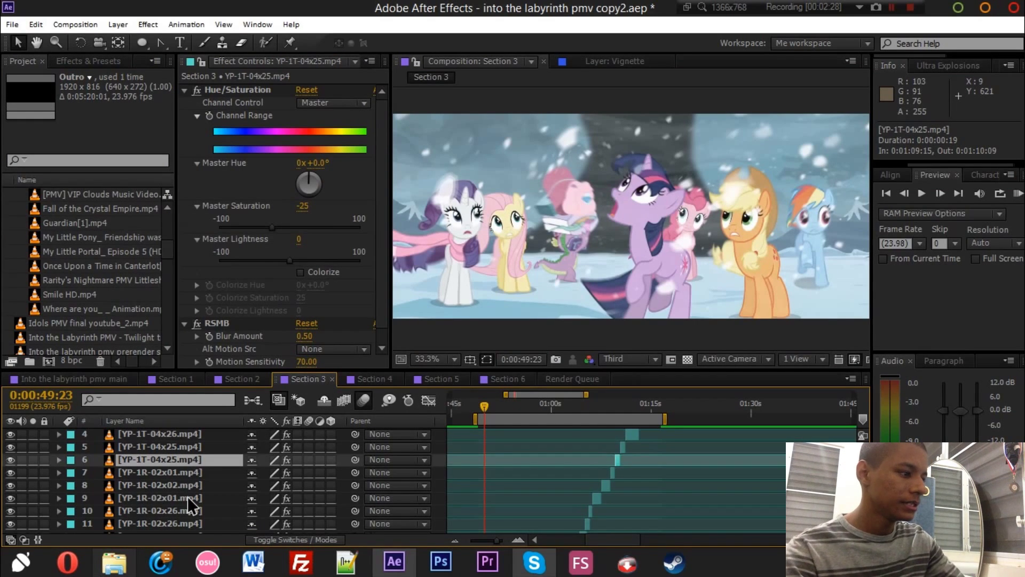
{"action": "left_click", "coordinate": [188, 496]}
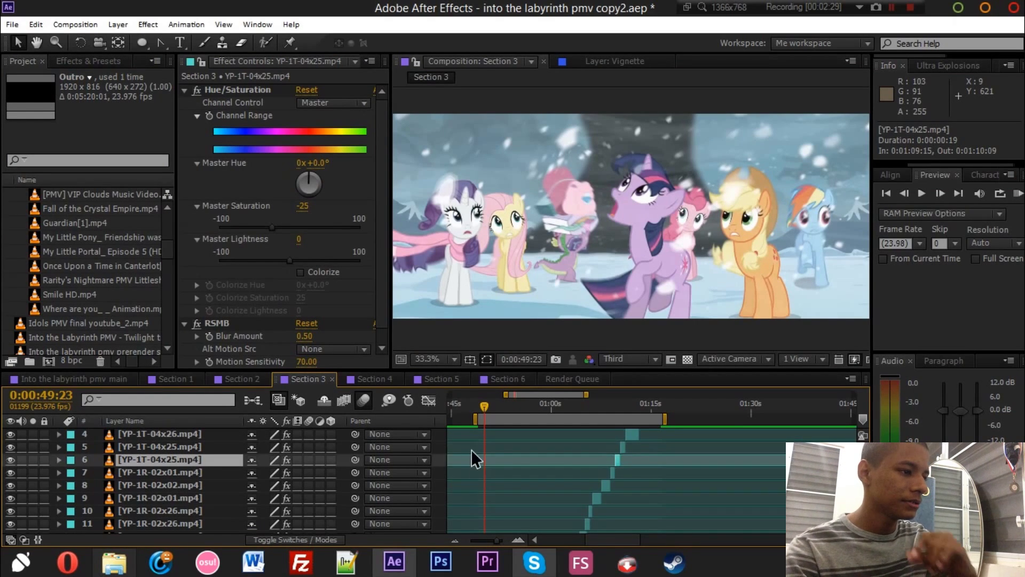
{"action": "left_click", "coordinate": [517, 405]}
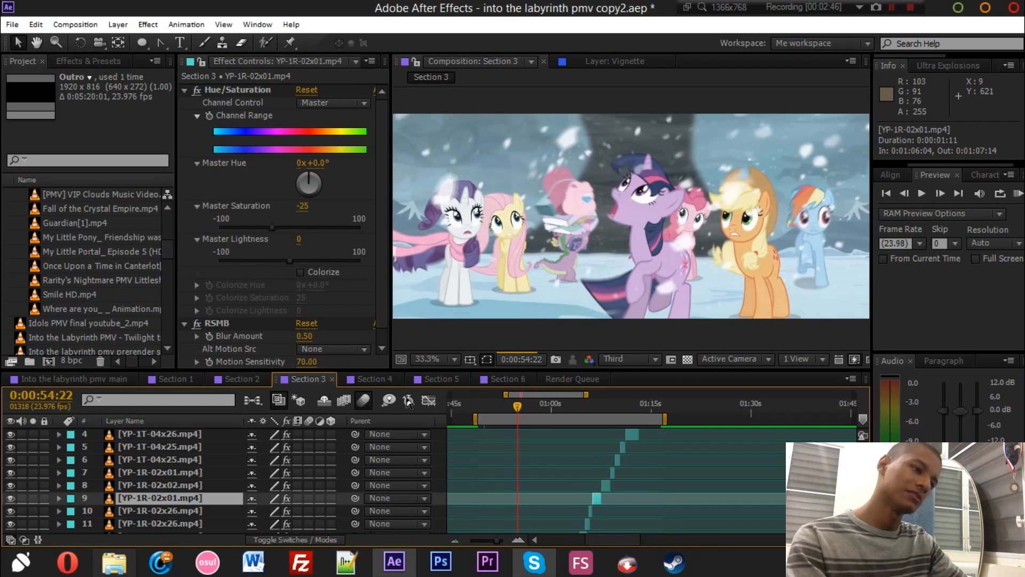
{"action": "scroll", "coordinate": [407, 398], "scroll_direction": "up", "scroll_amount": 3}
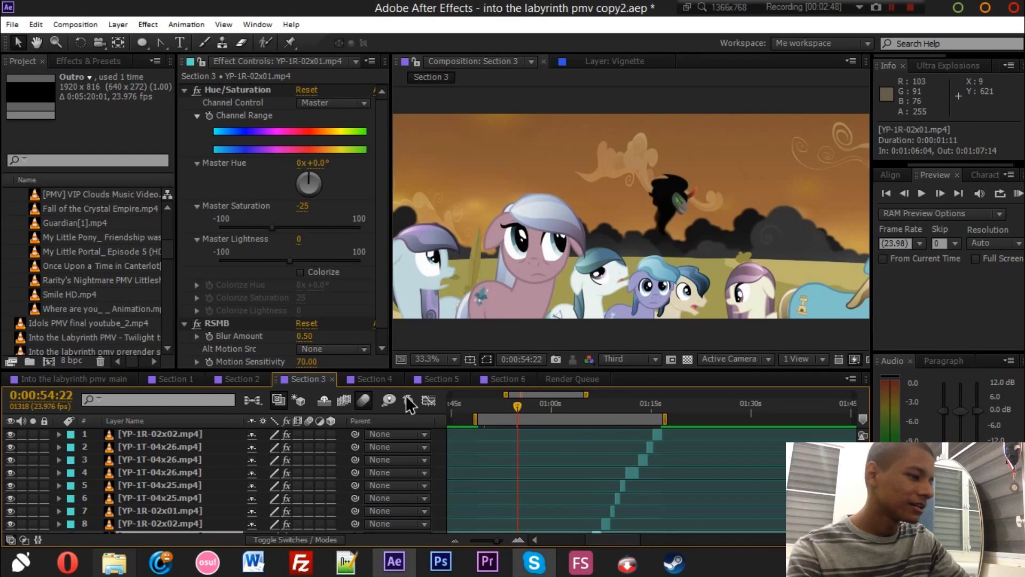
{"action": "left_click_drag", "start_coordinate": [613, 542], "coordinate": [625, 541]}
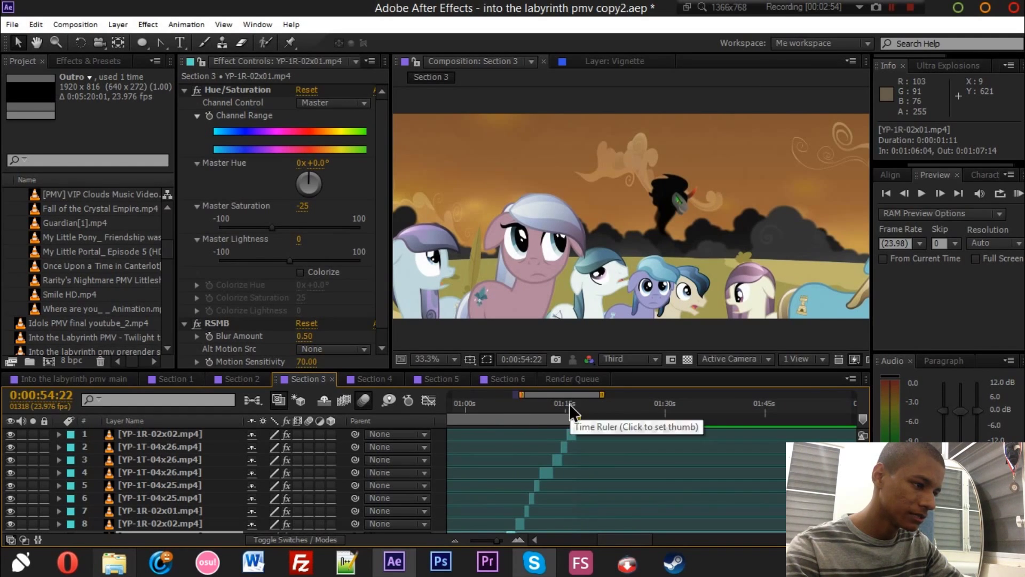
{"action": "left_click", "coordinate": [216, 433]}
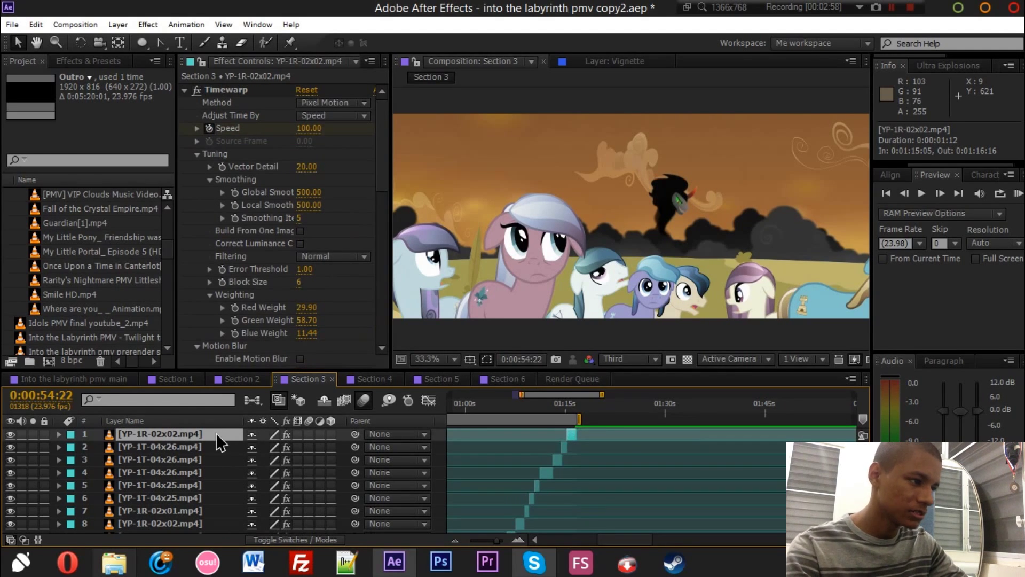
- Reveal YP-1R-02x02's keyframes and check the Speed of 400 at 0:01:15:20
{"action": "key", "text": "u"}
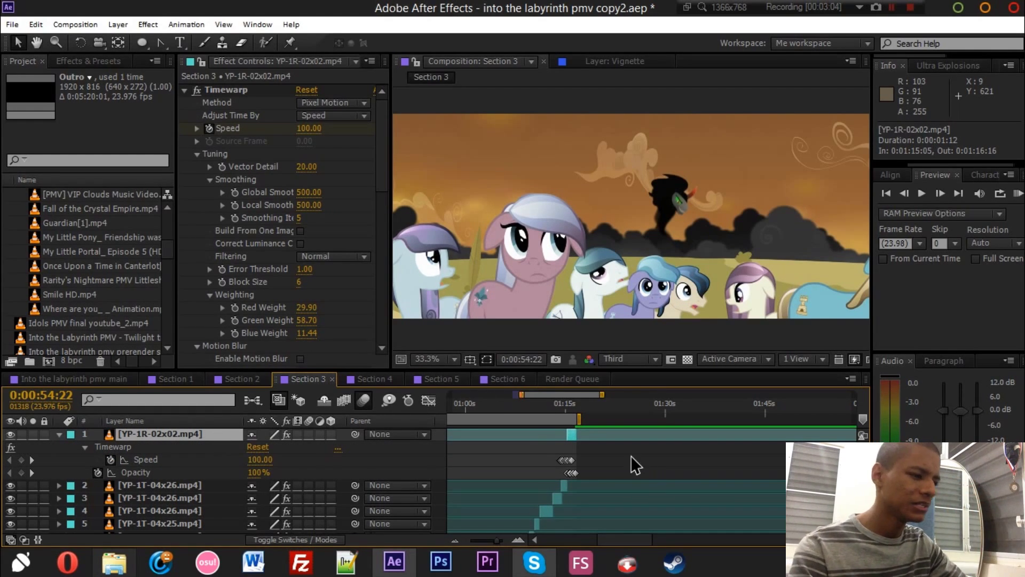
{"action": "left_click", "coordinate": [589, 449]}
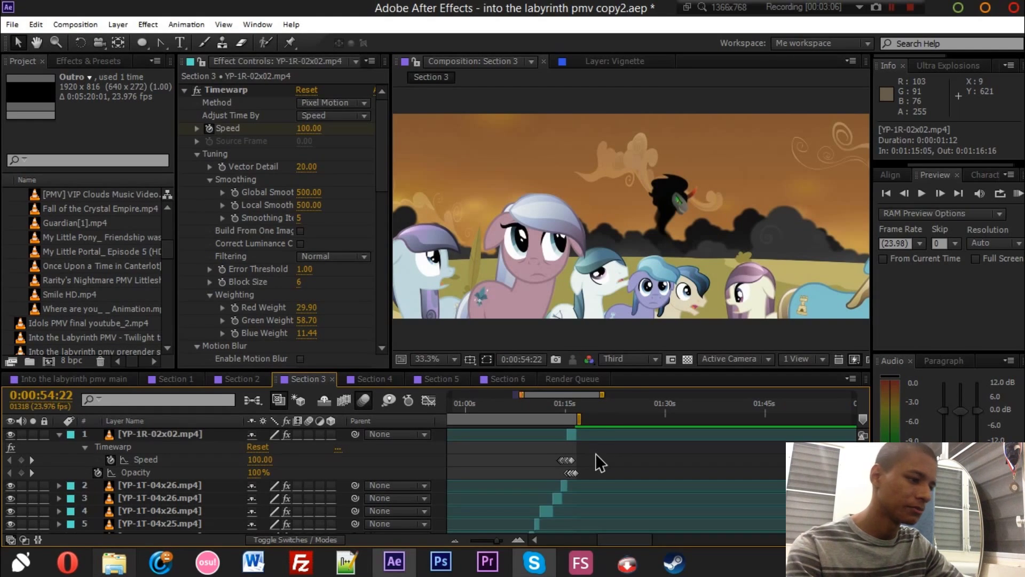
{"action": "left_click", "coordinate": [570, 405]}
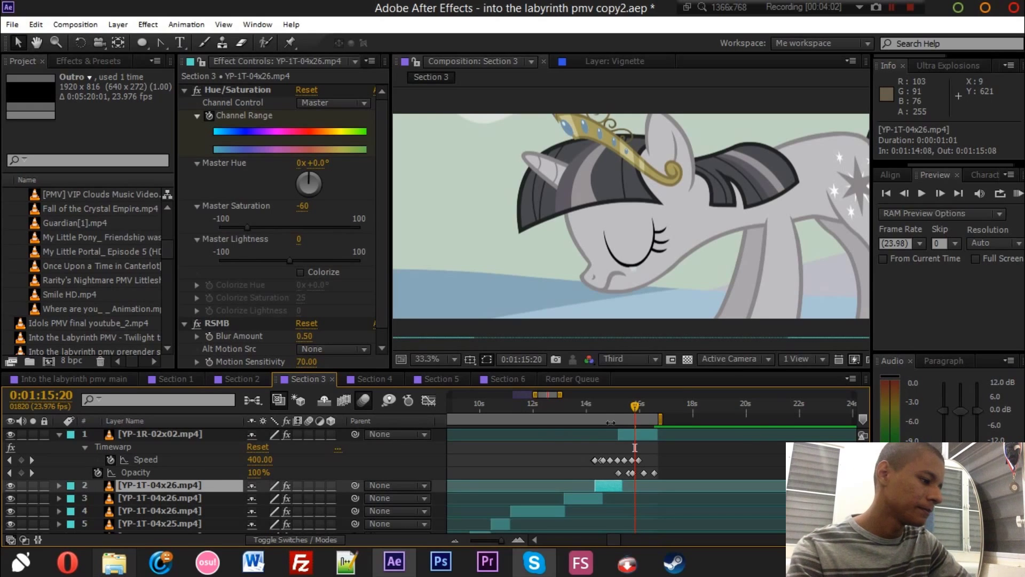
{"action": "left_click", "coordinate": [595, 460]}
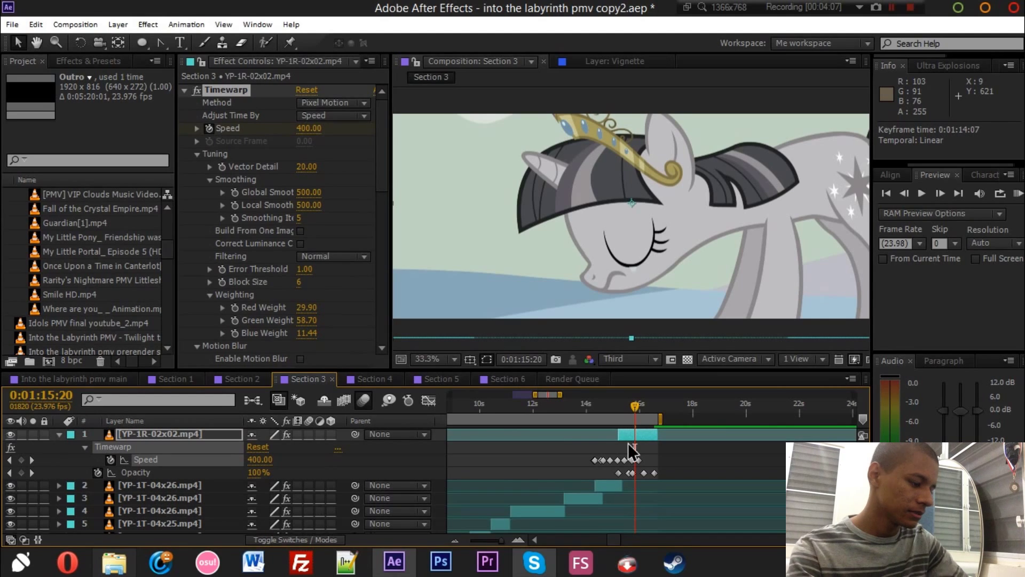
- Move back to 0:01:14:20, pause viewer refresh with Caps Lock, and reselect the layer
{"action": "left_click_drag", "start_coordinate": [612, 407], "coordinate": [628, 407]}
{"action": "key", "text": "Caps_Lock"}
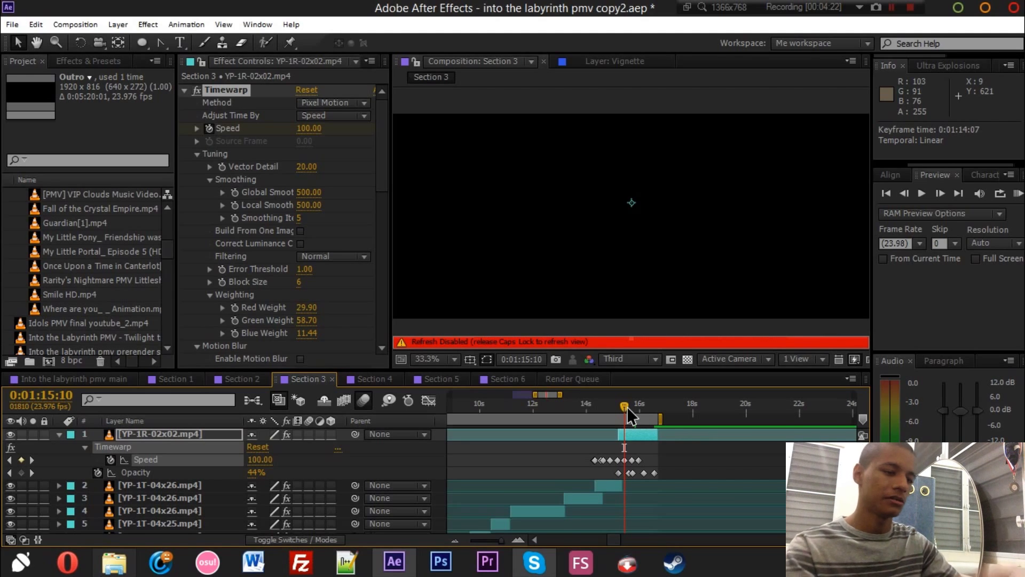
{"action": "left_click", "coordinate": [206, 435]}
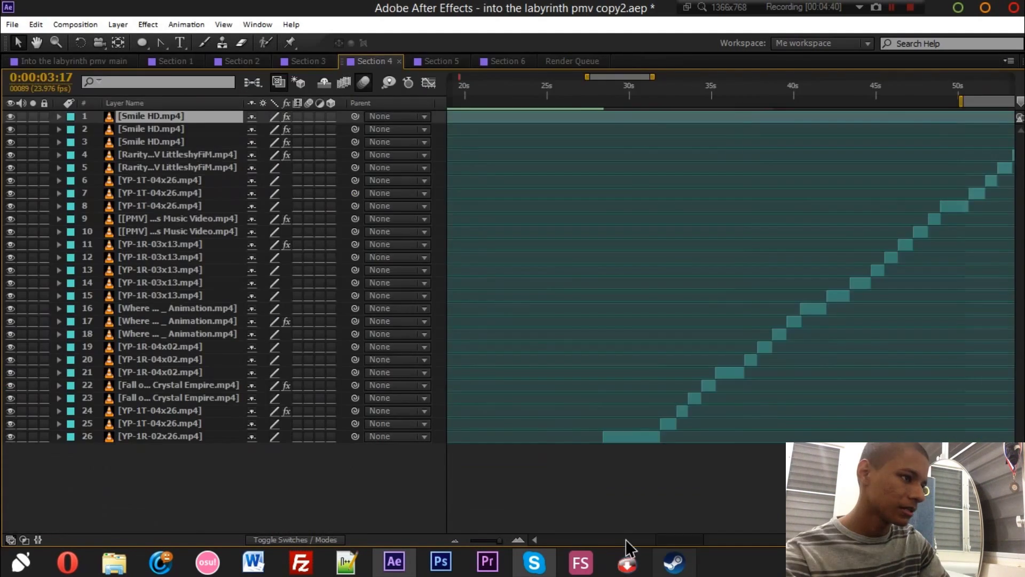
- Check the main Into the labyrinth pmv comp at 0:01:05:16, then return to Section 4
{"action": "scroll", "coordinate": [636, 540], "scroll_direction": "up", "scroll_amount": 1}
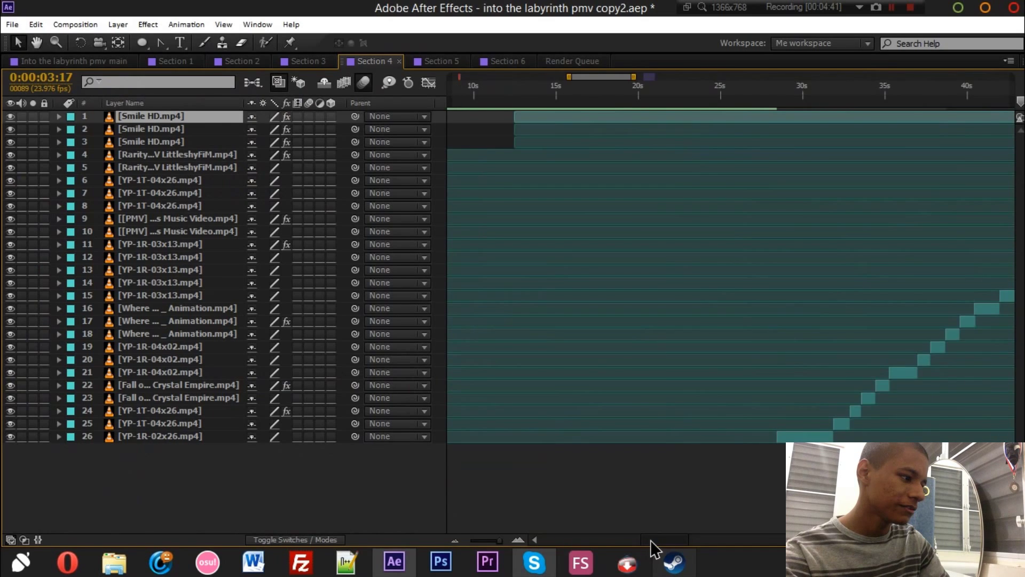
{"action": "scroll", "coordinate": [663, 541], "scroll_direction": "down", "scroll_amount": 2}
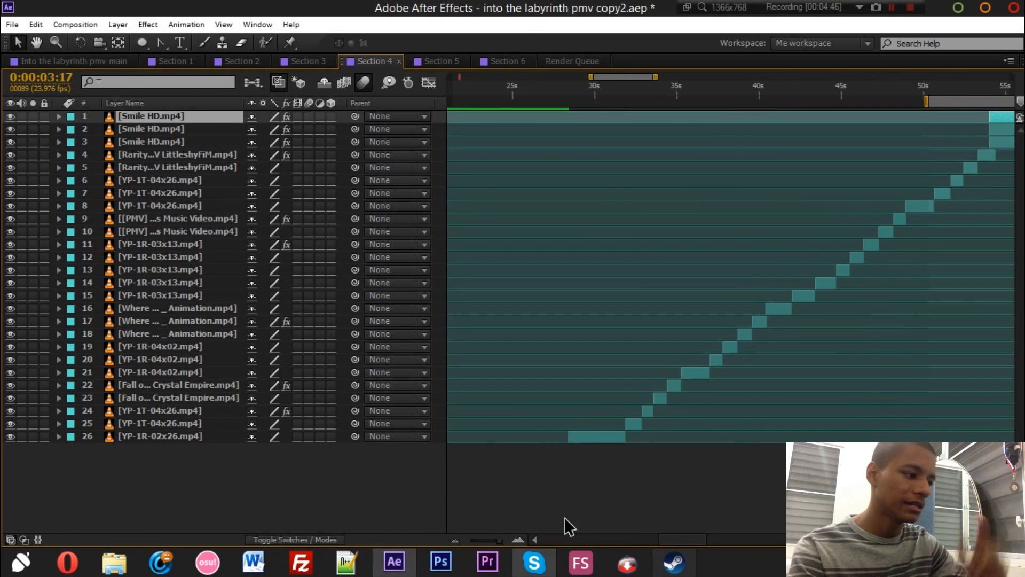
{"action": "left_click", "coordinate": [49, 62]}
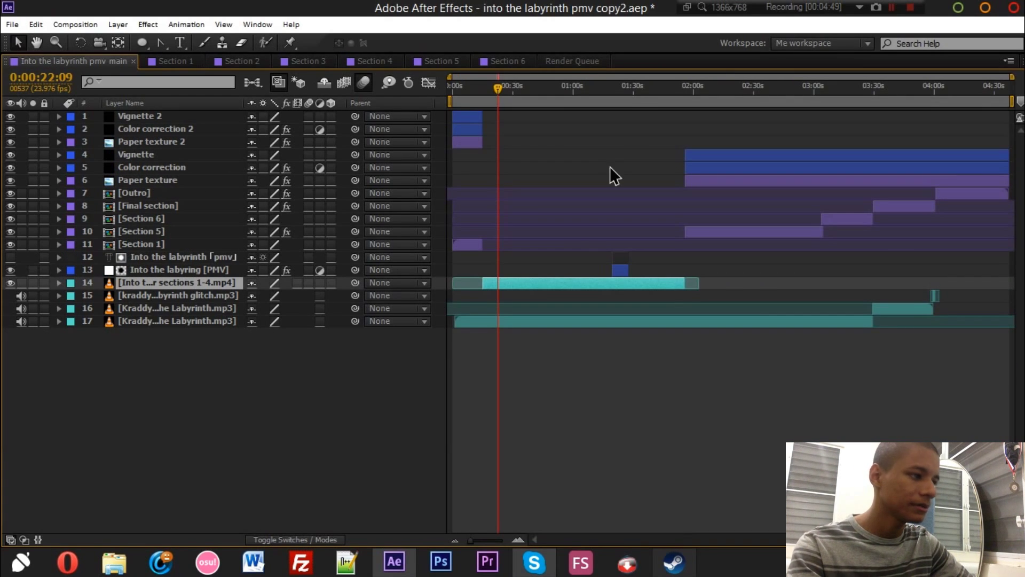
{"action": "left_click_drag", "start_coordinate": [617, 86], "coordinate": [584, 85]}
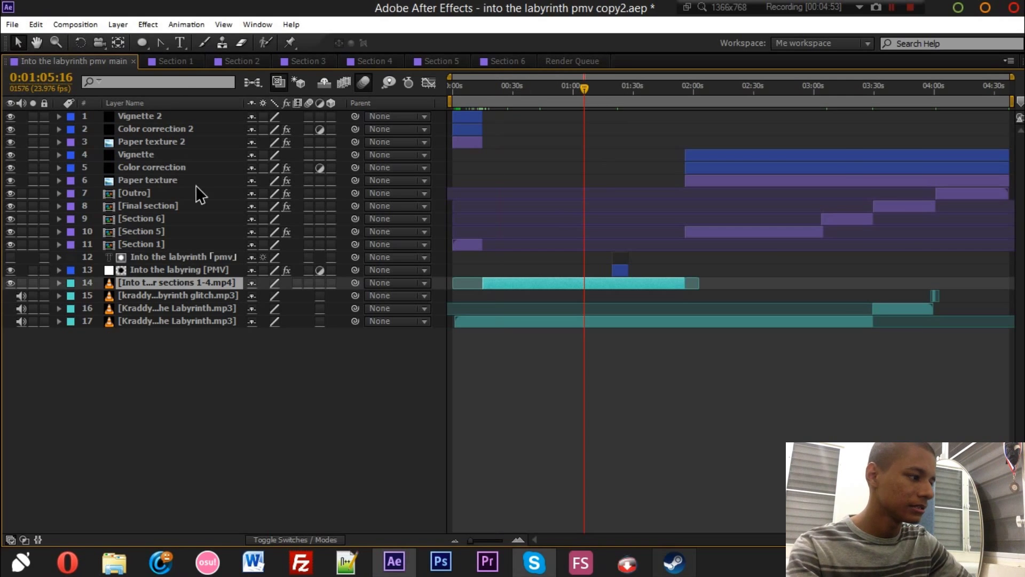
{"action": "left_click", "coordinate": [353, 61]}
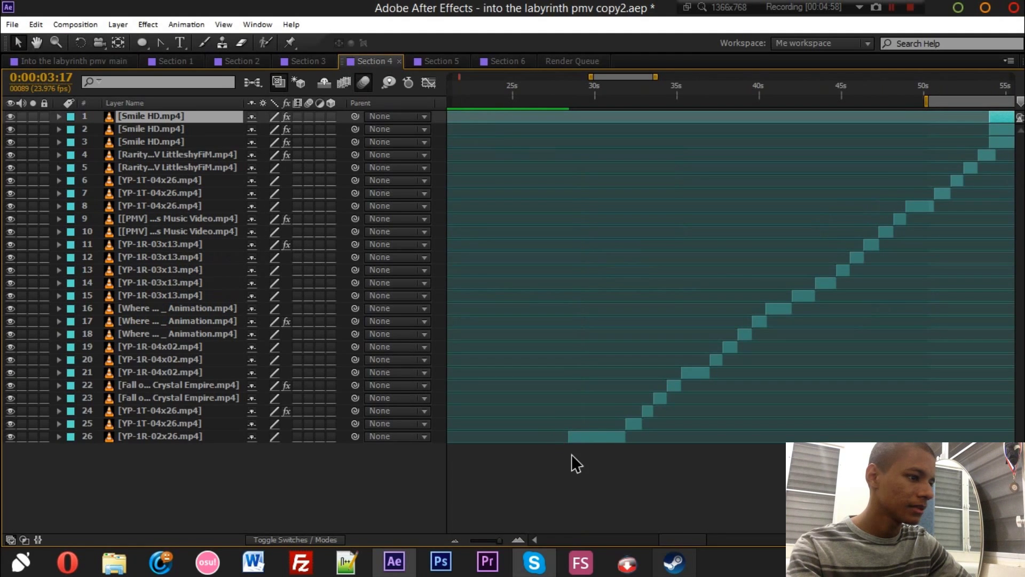
- Jump Section 4 to 0:01:28:22, select layer 23, then step down to layers 24 and 26
{"action": "left_click_drag", "start_coordinate": [680, 539], "coordinate": [682, 539]}
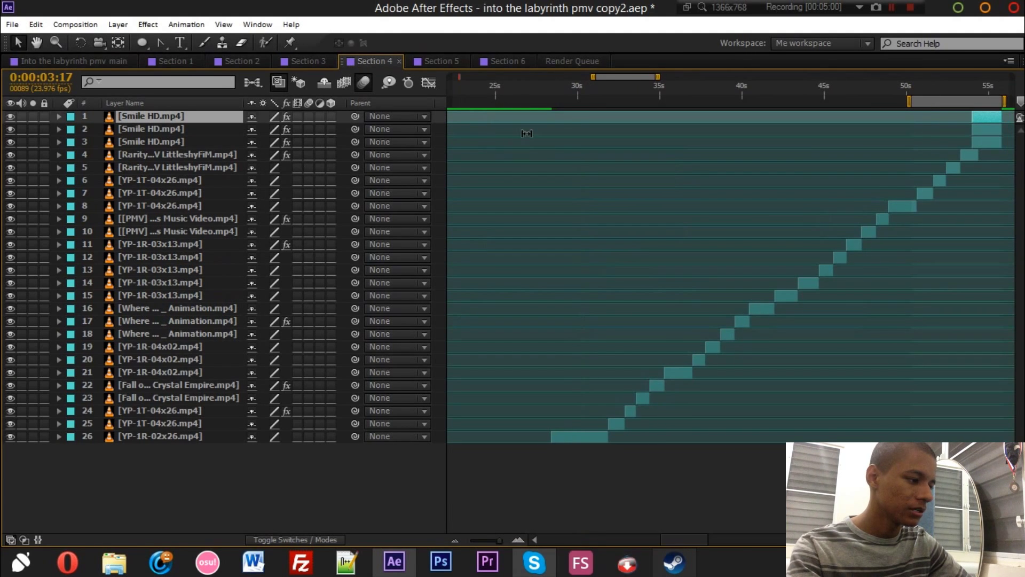
{"action": "left_click", "coordinate": [559, 89]}
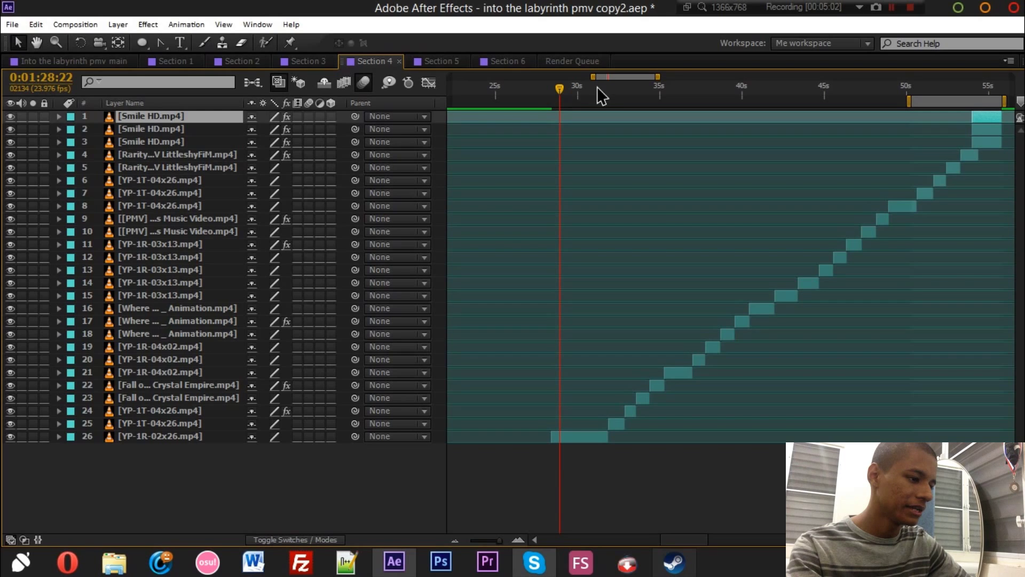
{"action": "left_click", "coordinate": [200, 398]}
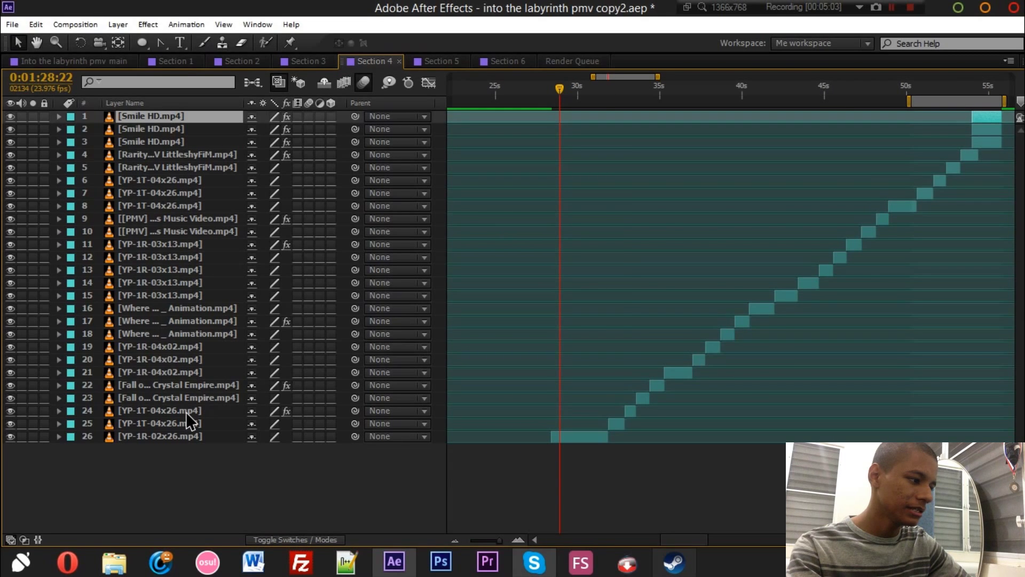
{"action": "key", "text": "ctrl+Down"}
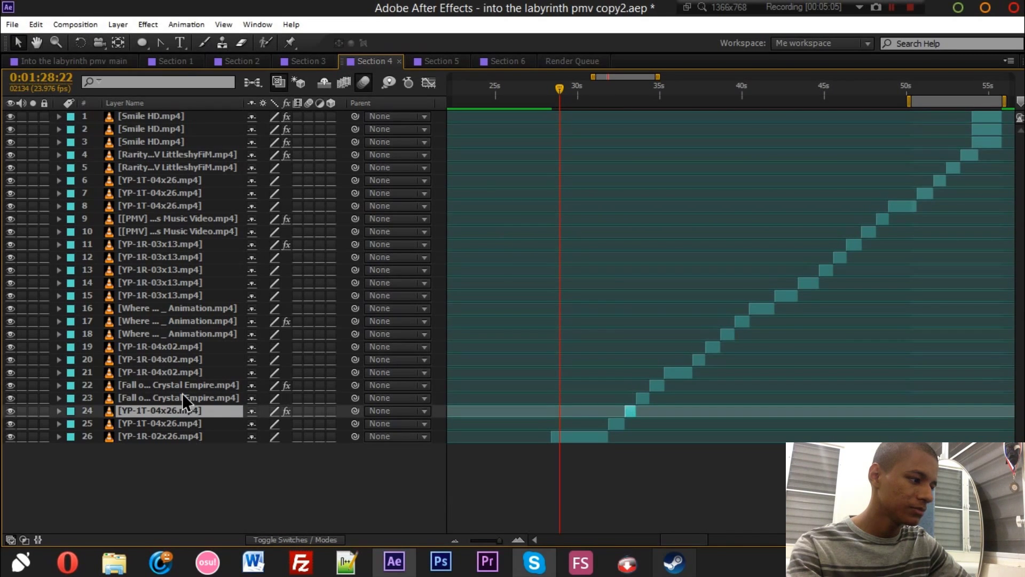
{"action": "key", "text": "ctrl+Down"}
{"action": "key", "text": "ctrl+Down"}
- Step the layer selection back up through layers 23, 22, 19, 18 and 16
{"action": "key", "text": "ctrl+Up"}
{"action": "key", "text": "ctrl+Up"}
{"action": "key", "text": "ctrl+Up"}
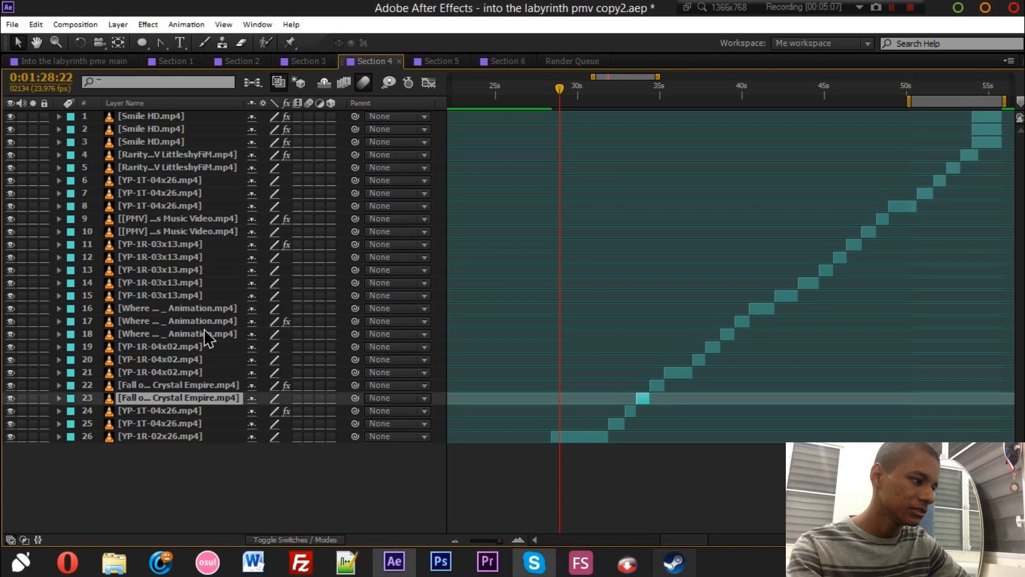
{"action": "key", "text": "ctrl+Up"}
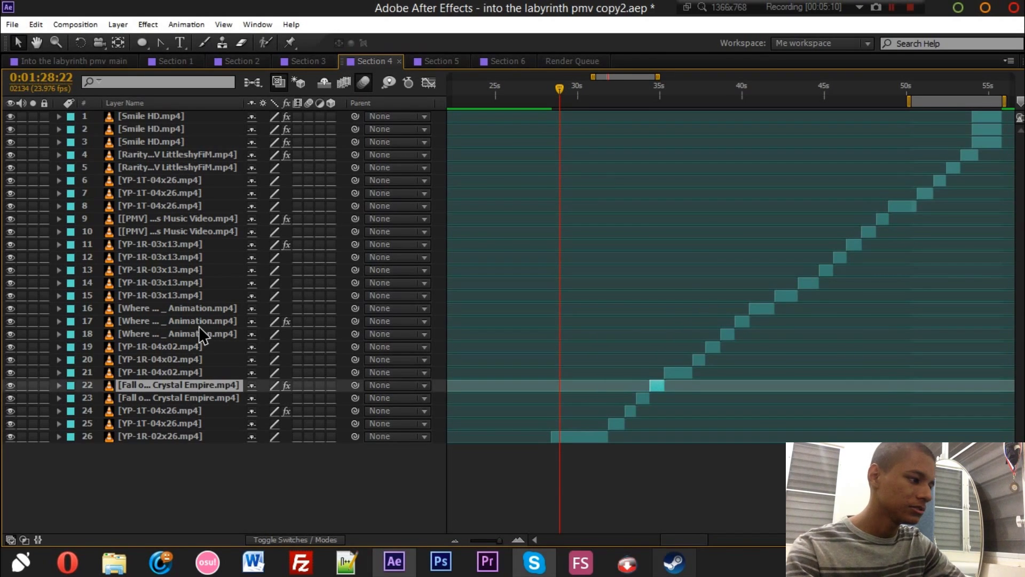
{"action": "key", "text": "ctrl+Up"}
{"action": "key", "text": "ctrl+Up"}
{"action": "key", "text": "ctrl+Up"}
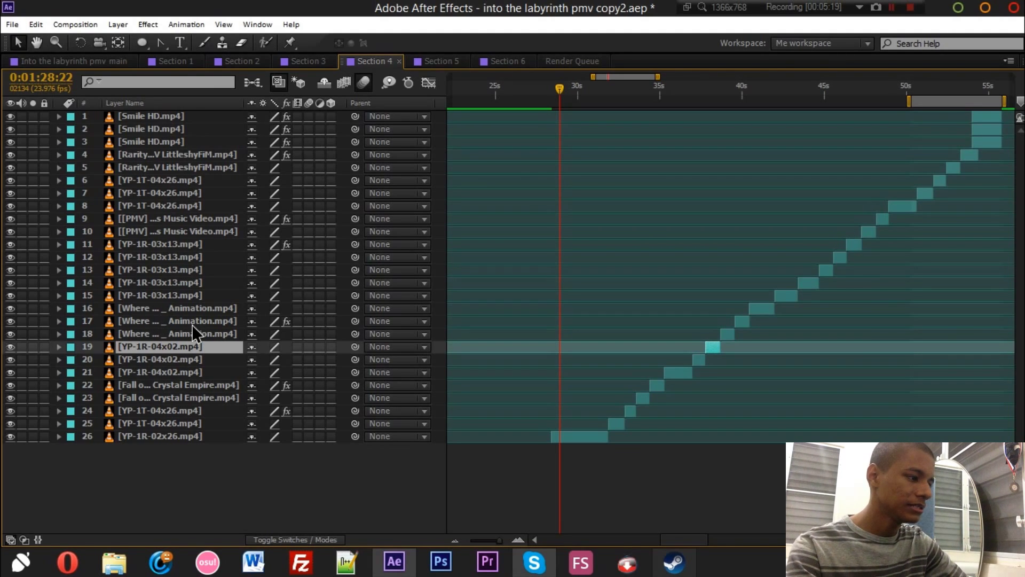
{"action": "key", "text": "ctrl+Up"}
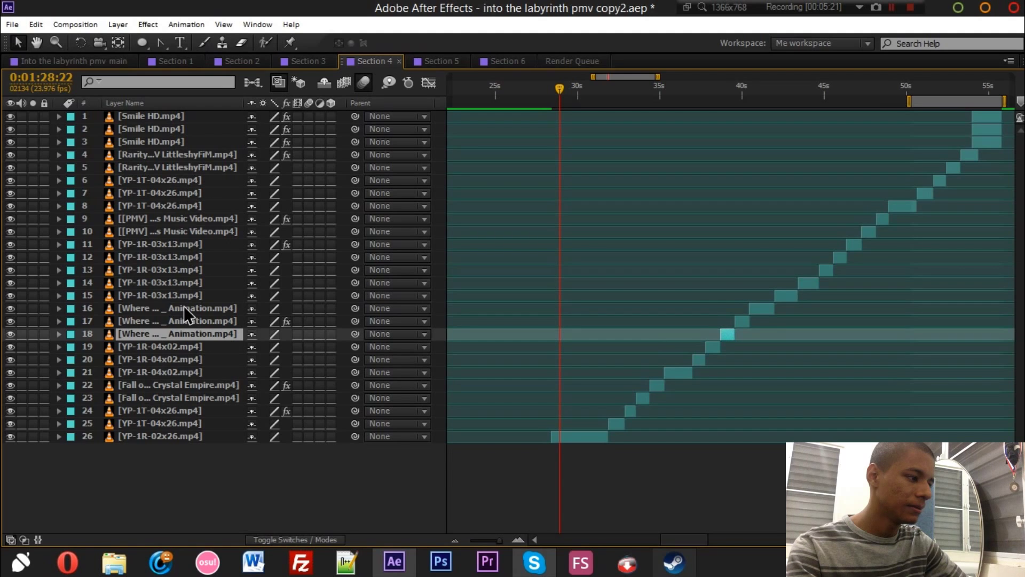
{"action": "key", "text": "ctrl+Up"}
{"action": "key", "text": "ctrl+Up"}
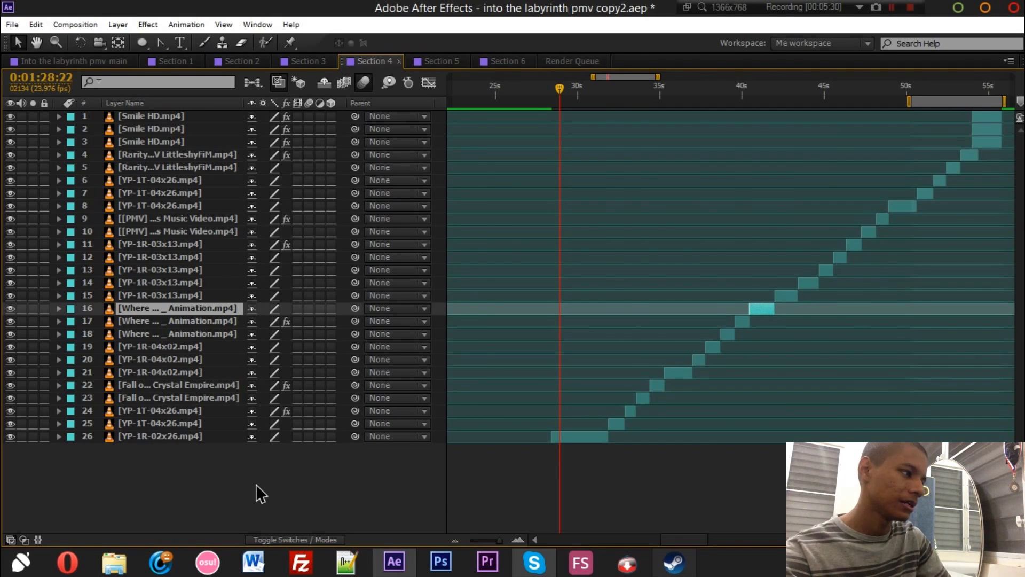
- Step through layers 18, 17 and 12, then select the Smile HD clip on layer 2
{"action": "scroll", "coordinate": [211, 323], "scroll_direction": "right", "scroll_amount": 3}
{"action": "key", "text": "ctrl+Down"}
{"action": "key", "text": "ctrl+Down"}
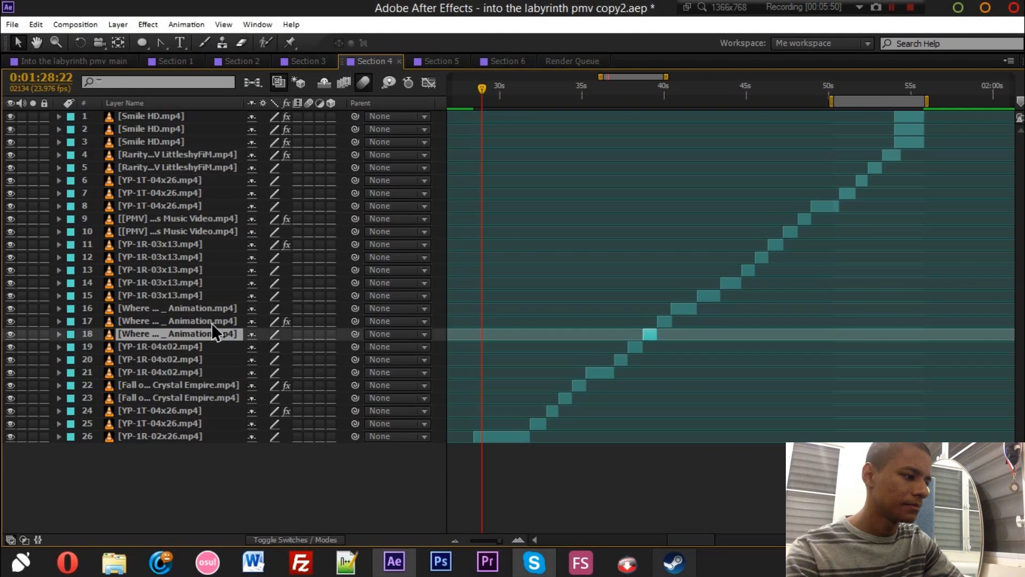
{"action": "key", "text": "ctrl+Up"}
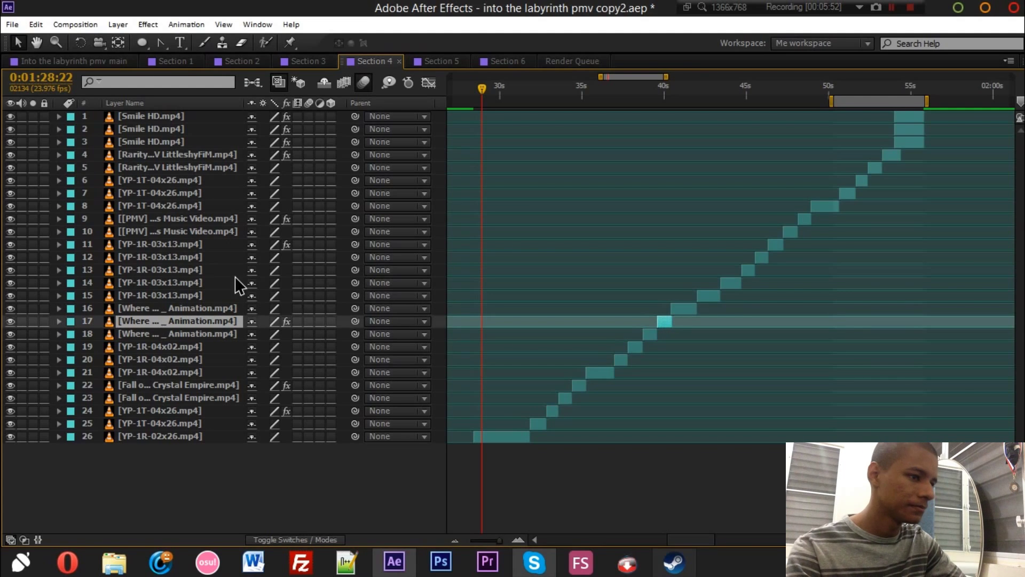
{"action": "key", "text": "ctrl+Up"}
{"action": "key", "text": "ctrl+Up"}
{"action": "key", "text": "ctrl+Up"}
{"action": "key", "text": "ctrl+Up"}
{"action": "key", "text": "ctrl+Up"}
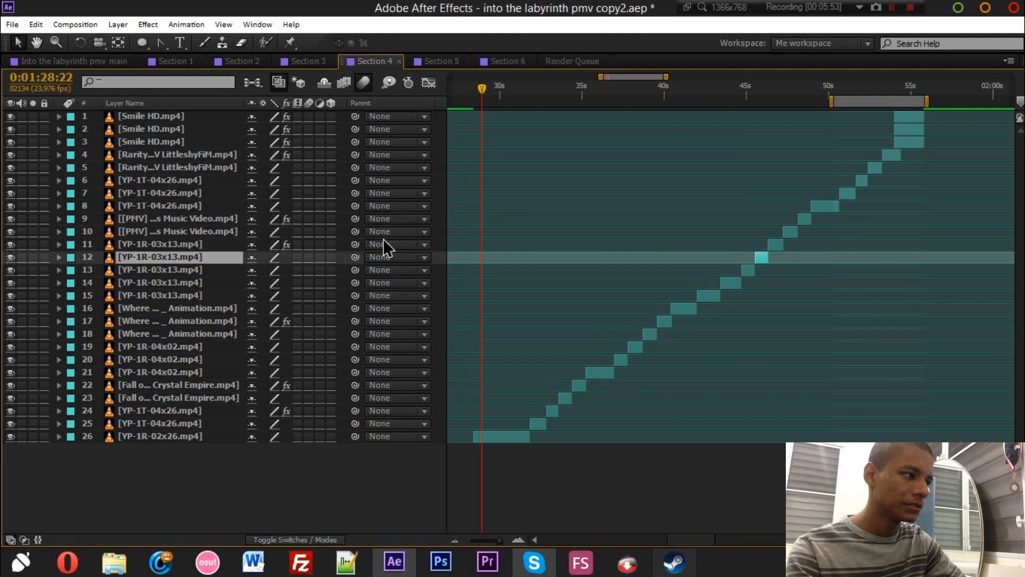
{"action": "left_click", "coordinate": [173, 129]}
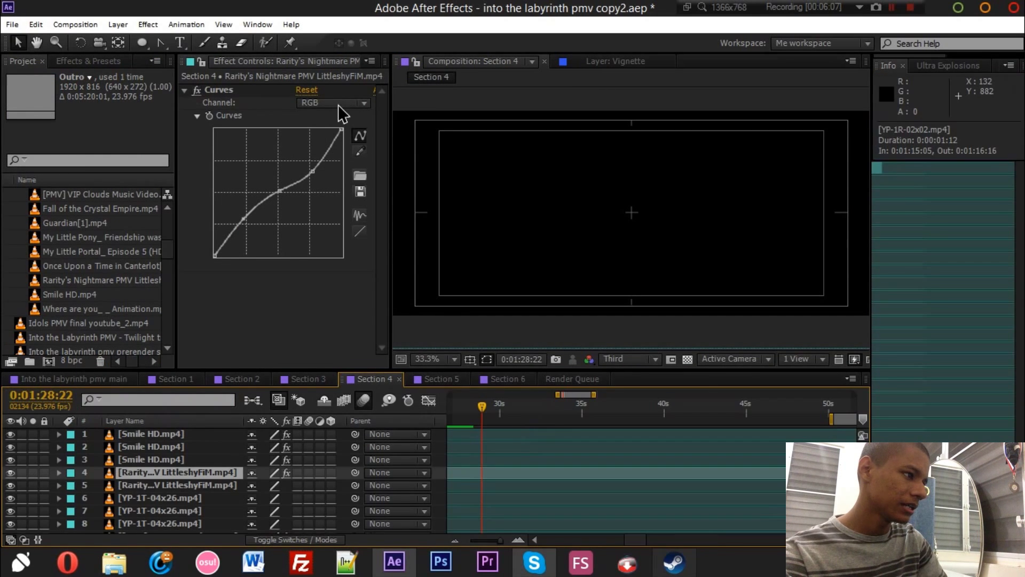
{"action": "left_click", "coordinate": [333, 103]}
{"action": "left_click", "coordinate": [328, 137]}
{"action": "left_click", "coordinate": [328, 107]}
{"action": "key", "text": "Caps_Lock"}
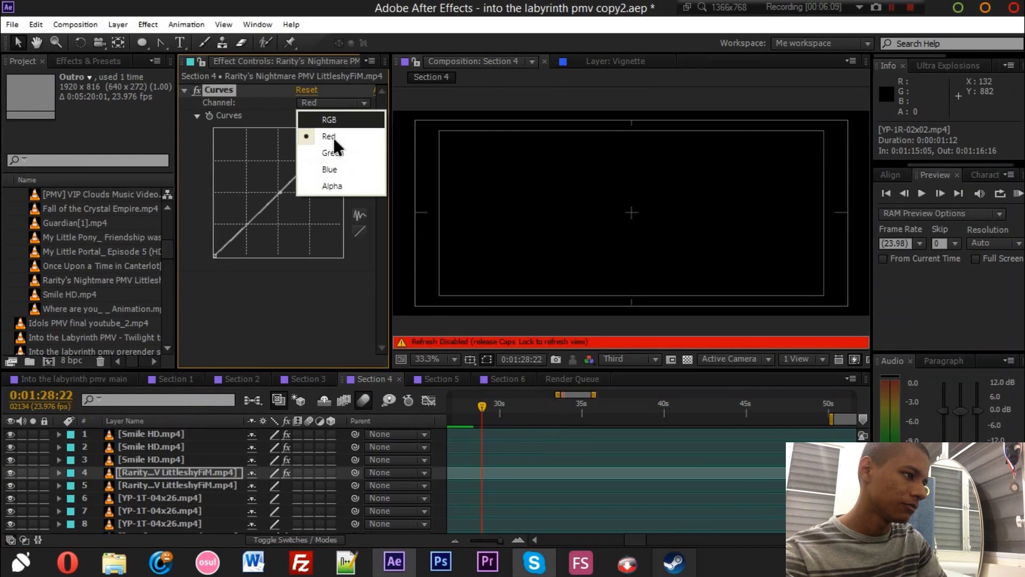
{"action": "left_click", "coordinate": [337, 170]}
{"action": "left_click", "coordinate": [330, 102]}
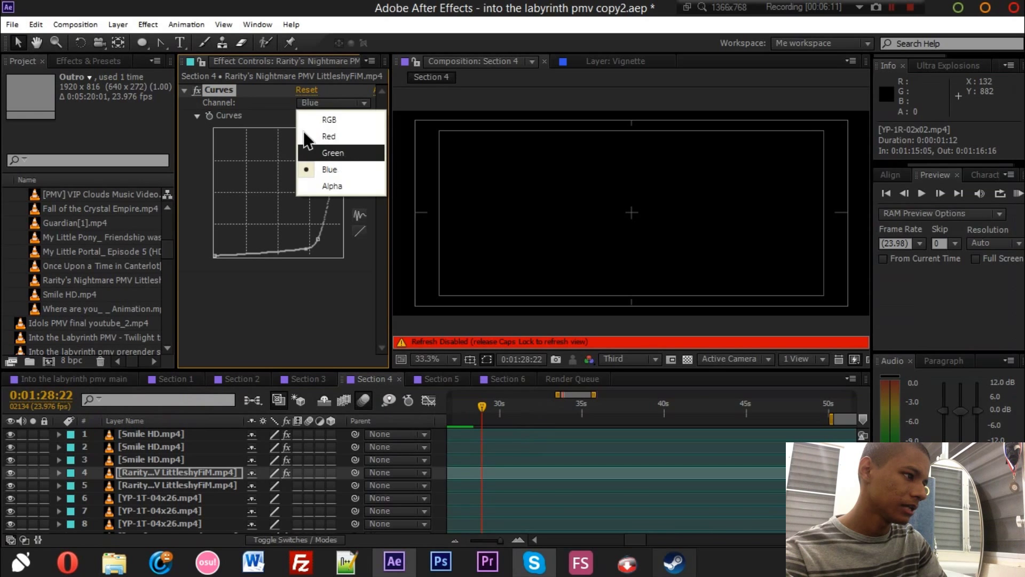
{"action": "left_click", "coordinate": [332, 154]}
{"action": "left_click", "coordinate": [334, 103]}
{"action": "left_click", "coordinate": [334, 118]}
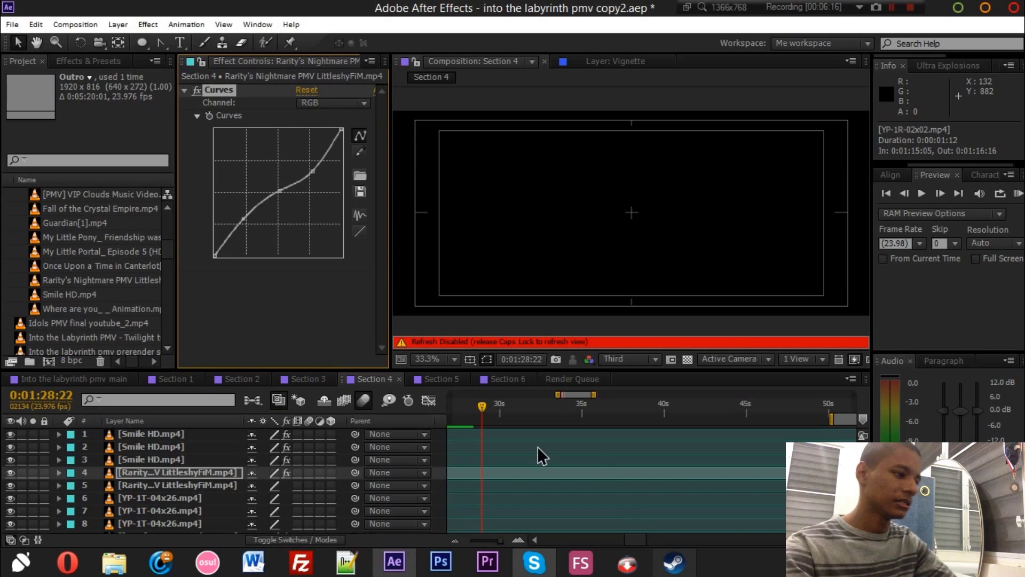
{"action": "left_click_drag", "start_coordinate": [637, 541], "coordinate": [647, 540]}
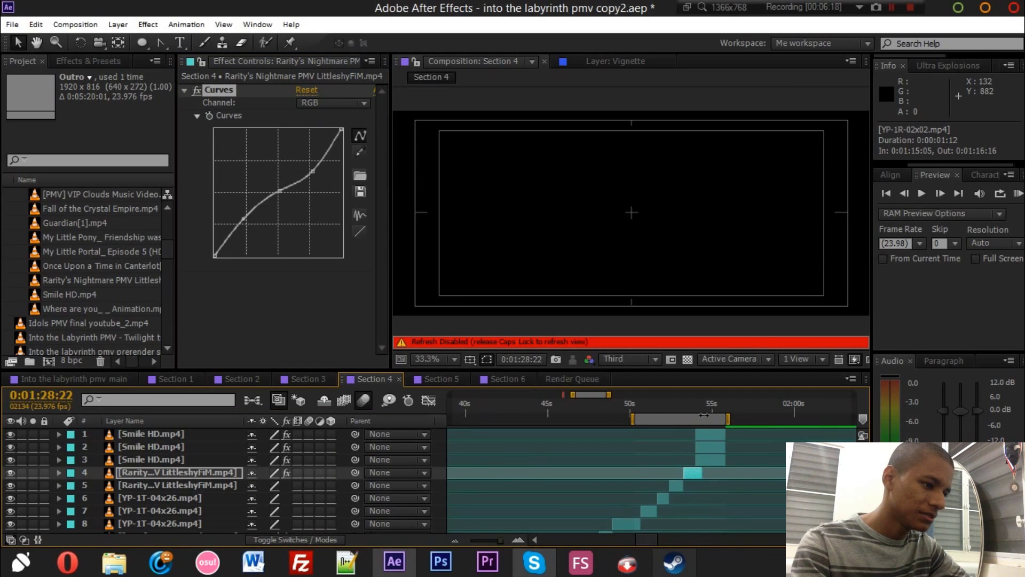
{"action": "left_click", "coordinate": [425, 380]}
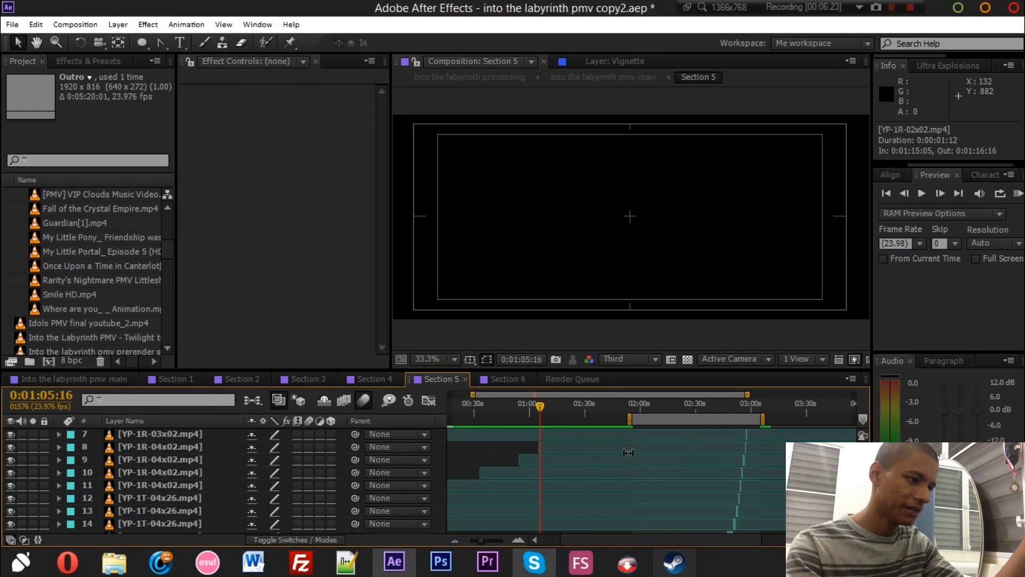
- Maximize the timeline, inspect Smile HD.mp4 layers 51, 52, 49, 46 and 50, then restore it
{"action": "scroll", "coordinate": [636, 447], "scroll_direction": "down", "scroll_amount": 2}
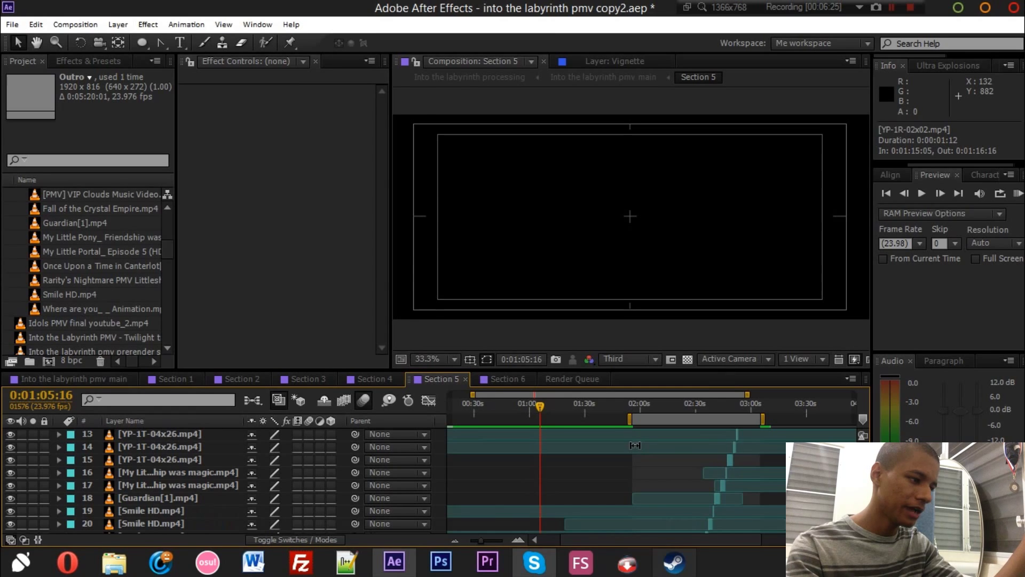
{"action": "scroll", "coordinate": [635, 447], "scroll_direction": "down", "scroll_amount": 7}
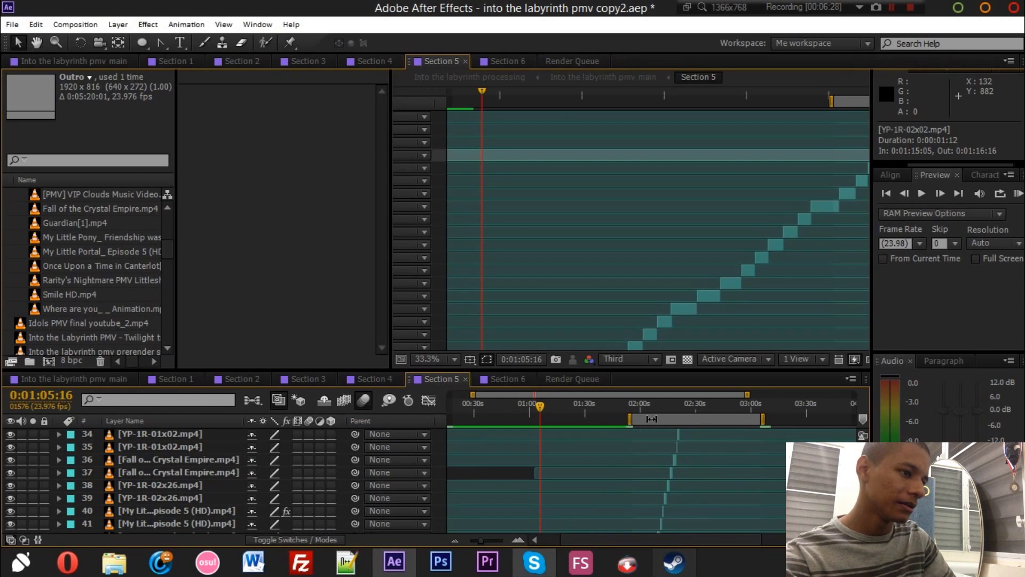
{"action": "key", "text": "grave"}
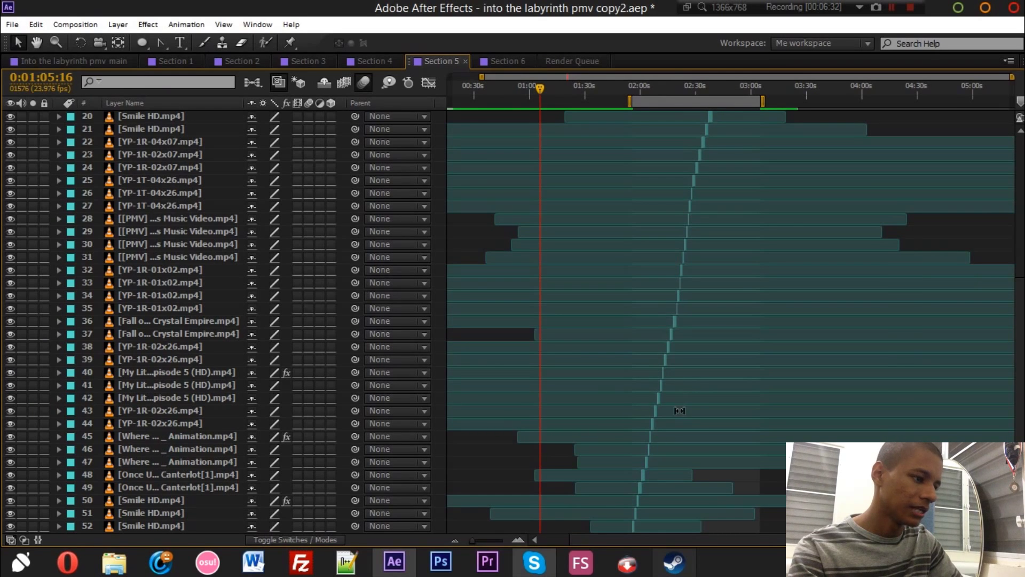
{"action": "left_click", "coordinate": [200, 516]}
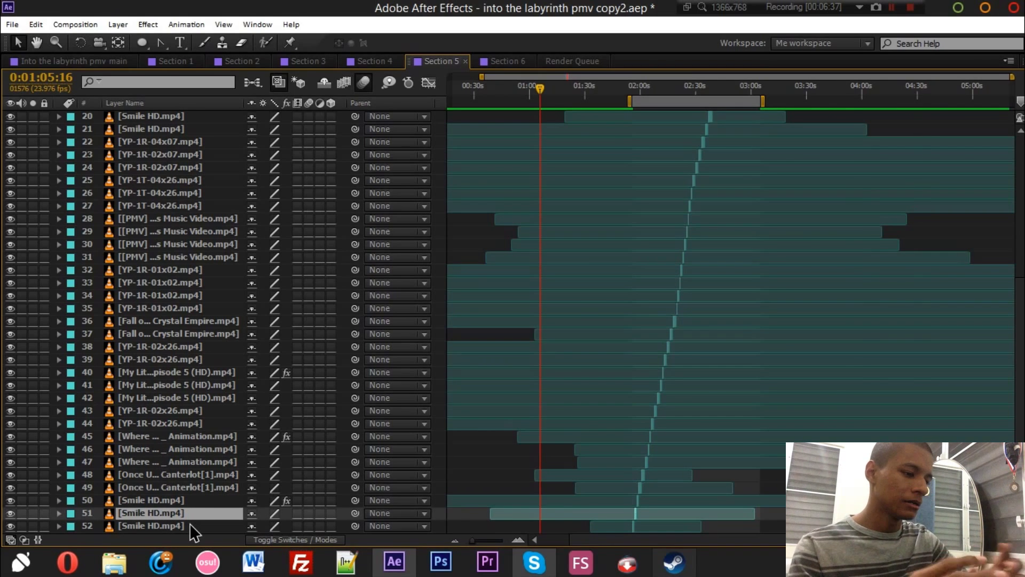
{"action": "left_click", "coordinate": [191, 525]}
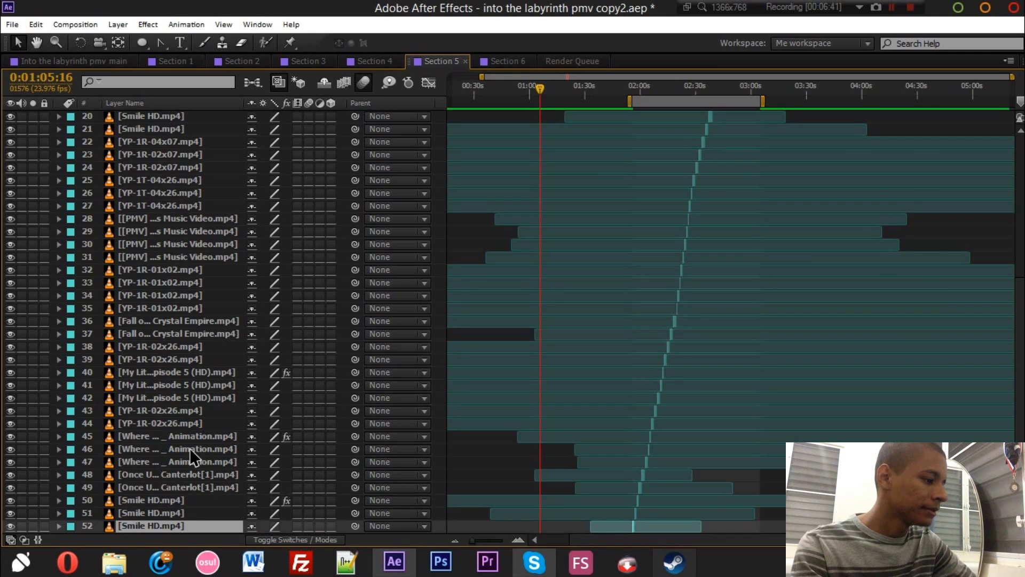
{"action": "key", "text": "ctrl+Up"}
{"action": "key", "text": "ctrl+Up"}
{"action": "key", "text": "ctrl+Up"}
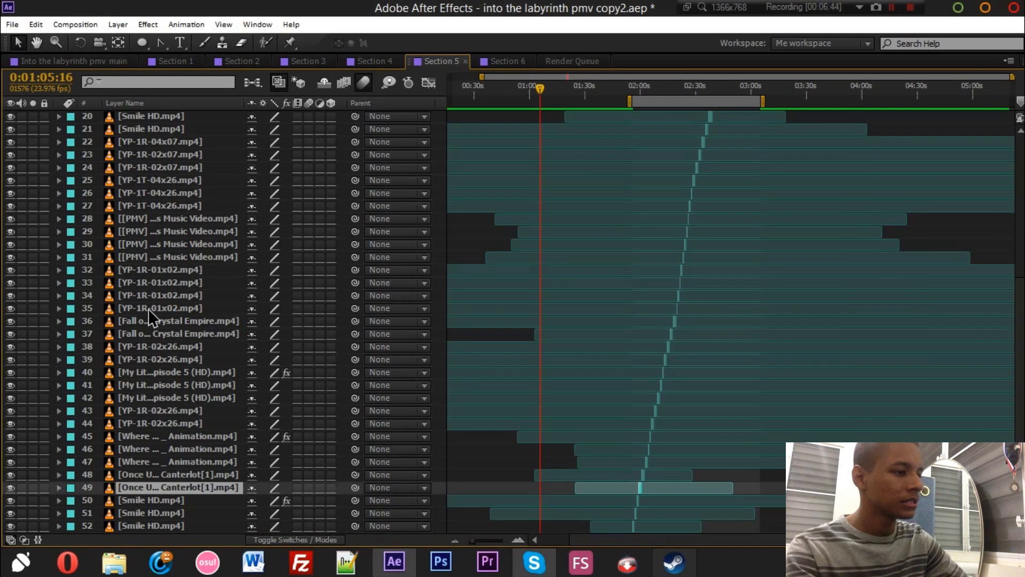
{"action": "key", "text": "ctrl+Up"}
{"action": "key", "text": "ctrl+Up"}
{"action": "key", "text": "ctrl+Up"}
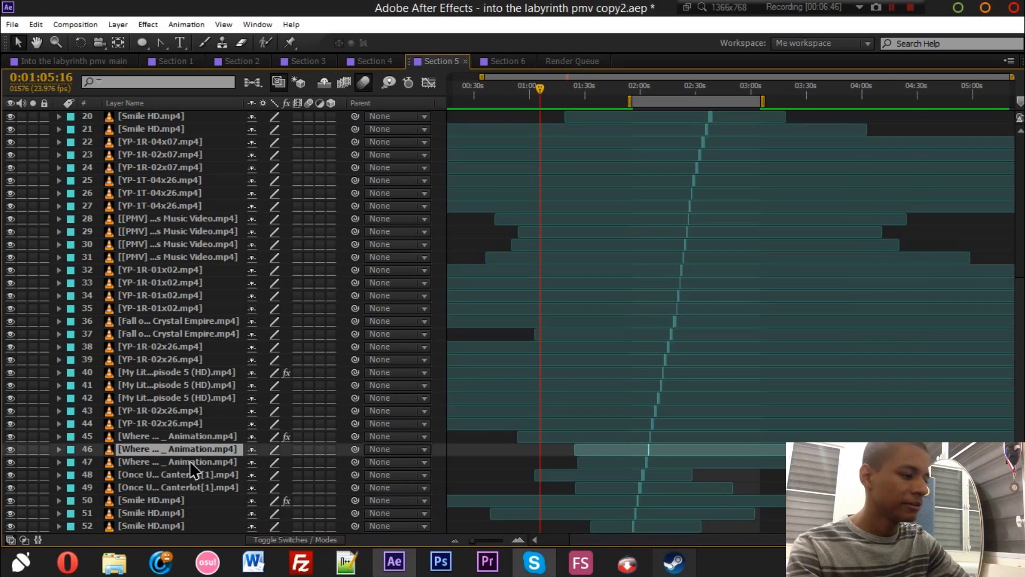
{"action": "left_click", "coordinate": [185, 497]}
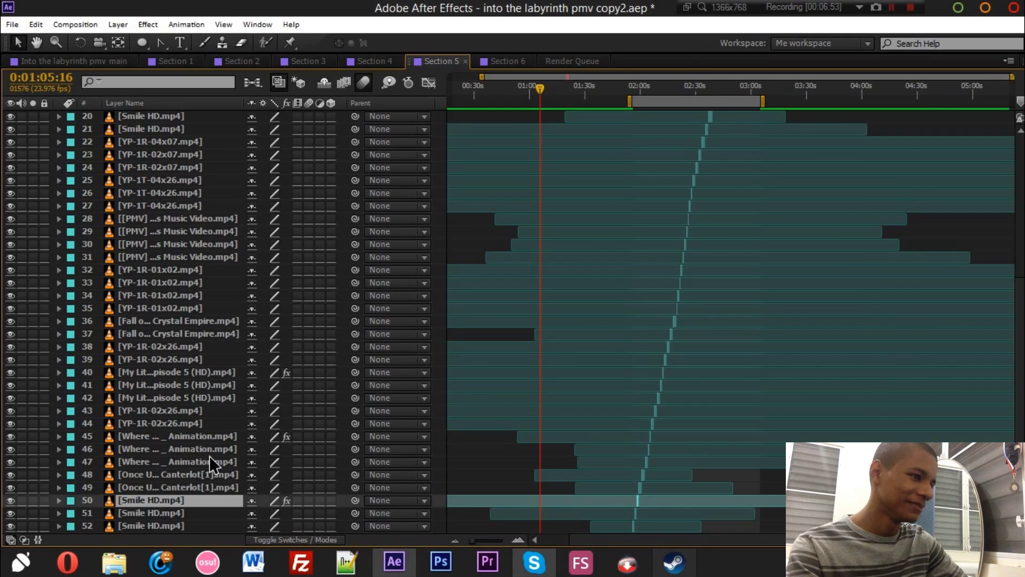
{"action": "key", "text": "grave"}
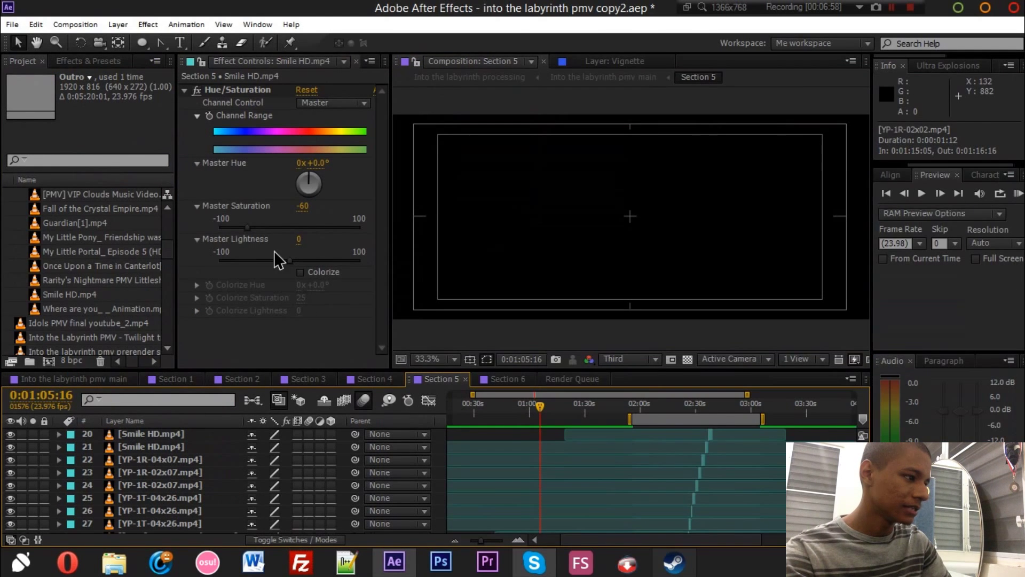
- Time-stretch the layer 50 Smile HD.mp4 clip with a 300% stretch factor
{"action": "scroll", "coordinate": [162, 494], "scroll_direction": "down", "scroll_amount": 8}
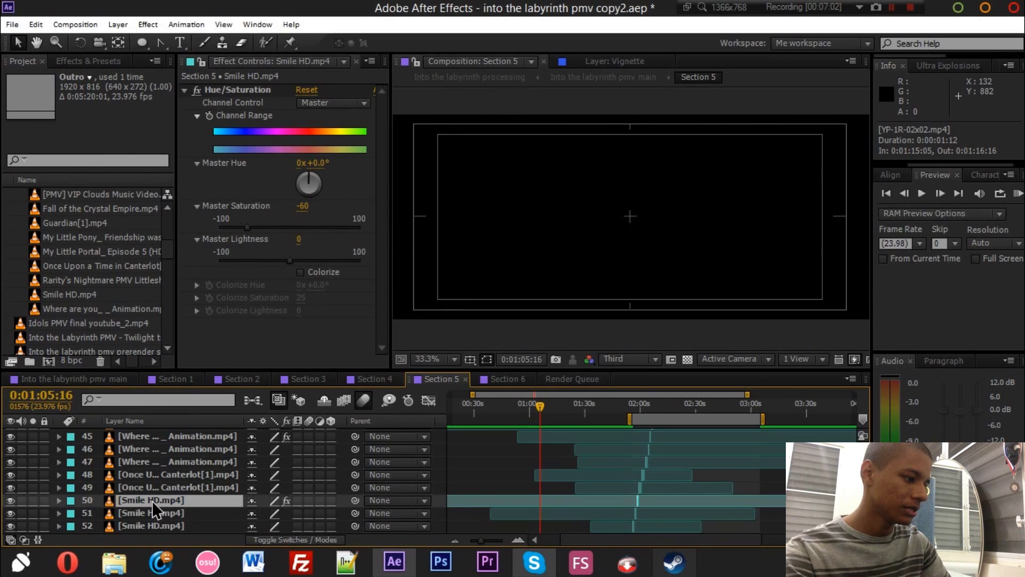
{"action": "right_click", "coordinate": [151, 501]}
{"action": "mouse_move", "coordinate": [321, 125]}
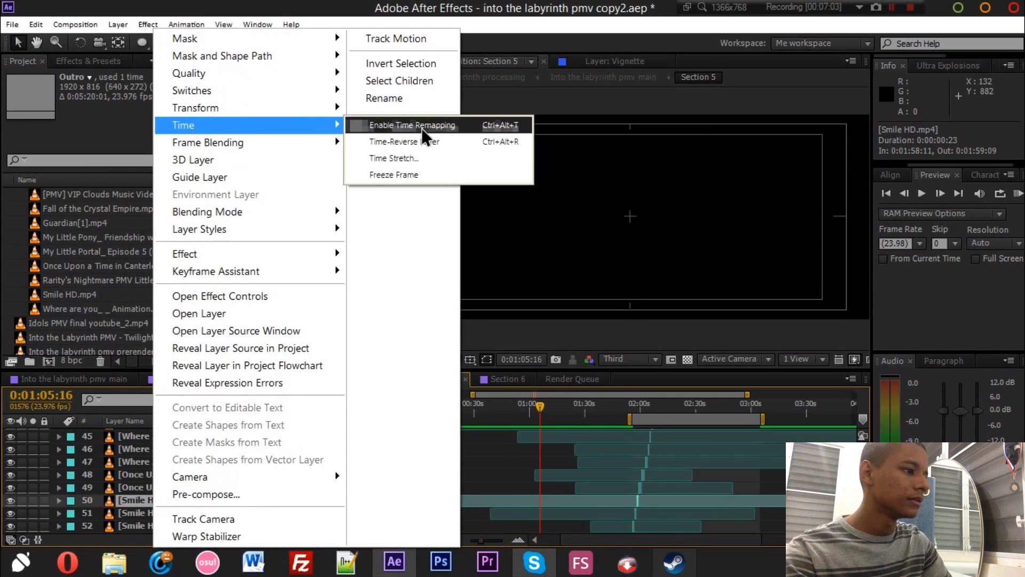
{"action": "left_click", "coordinate": [406, 158]}
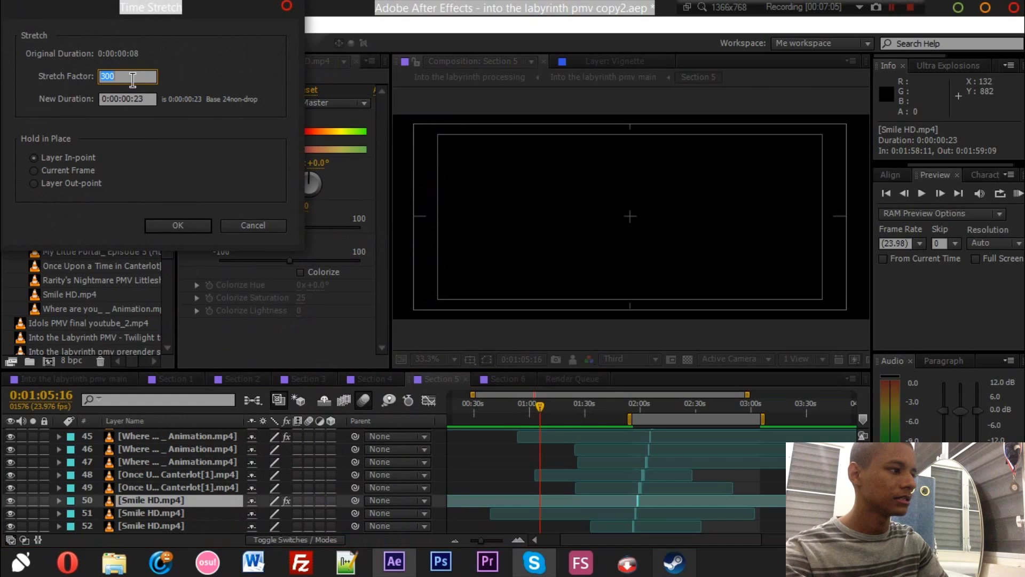
{"action": "left_click", "coordinate": [115, 78]}
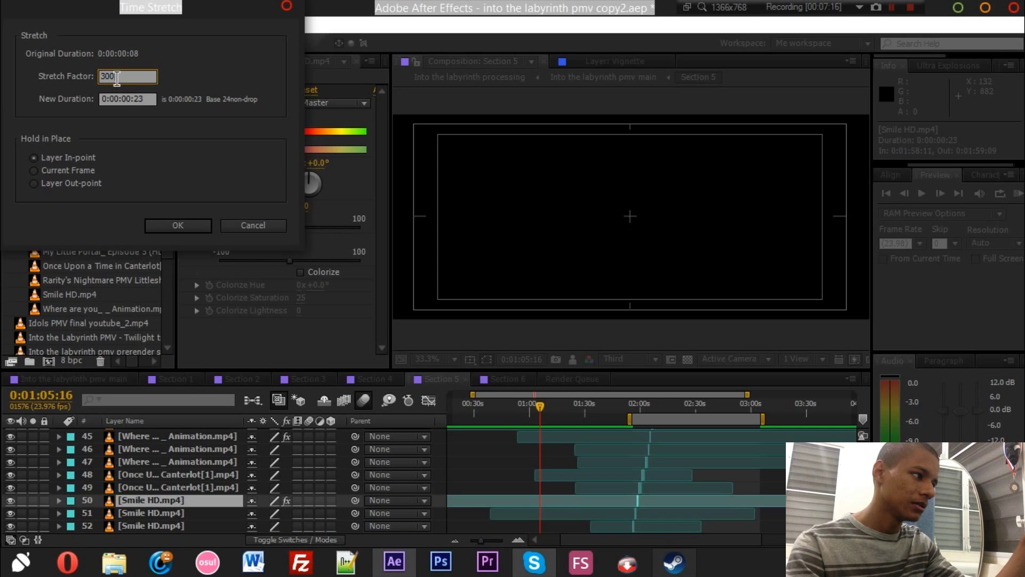
{"action": "double_click", "coordinate": [128, 78]}
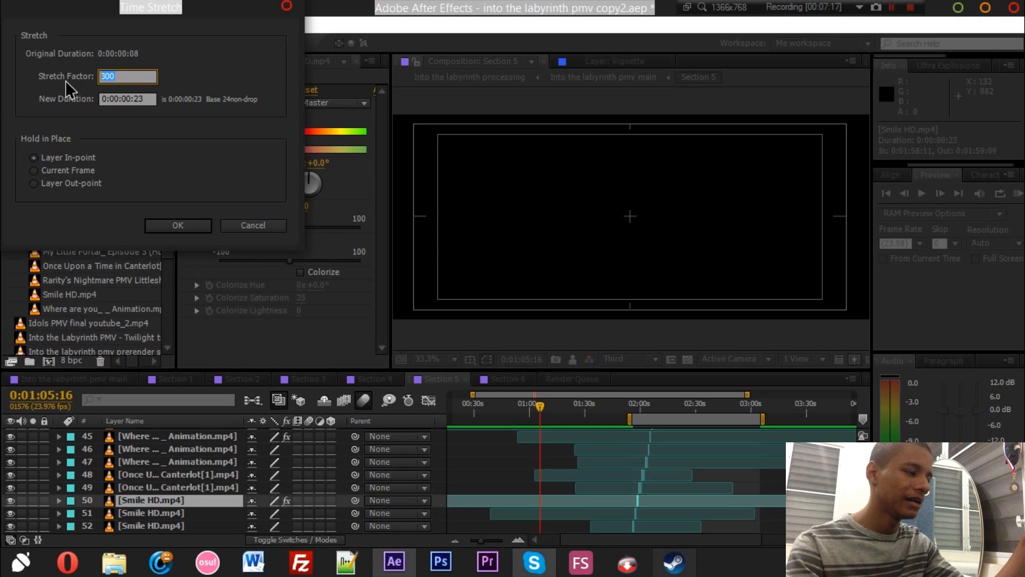
{"action": "left_click", "coordinate": [137, 73]}
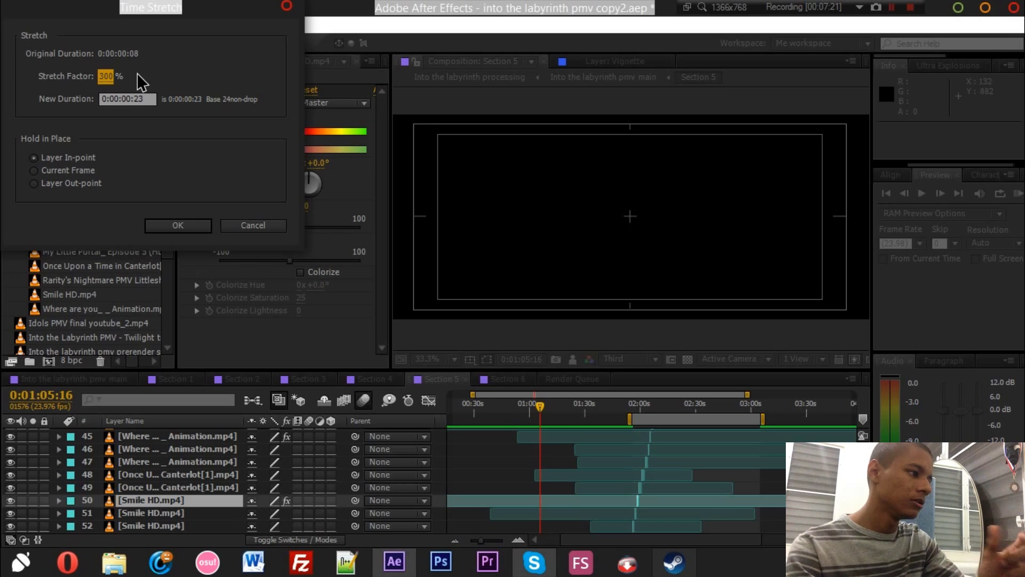
{"action": "left_click", "coordinate": [178, 225]}
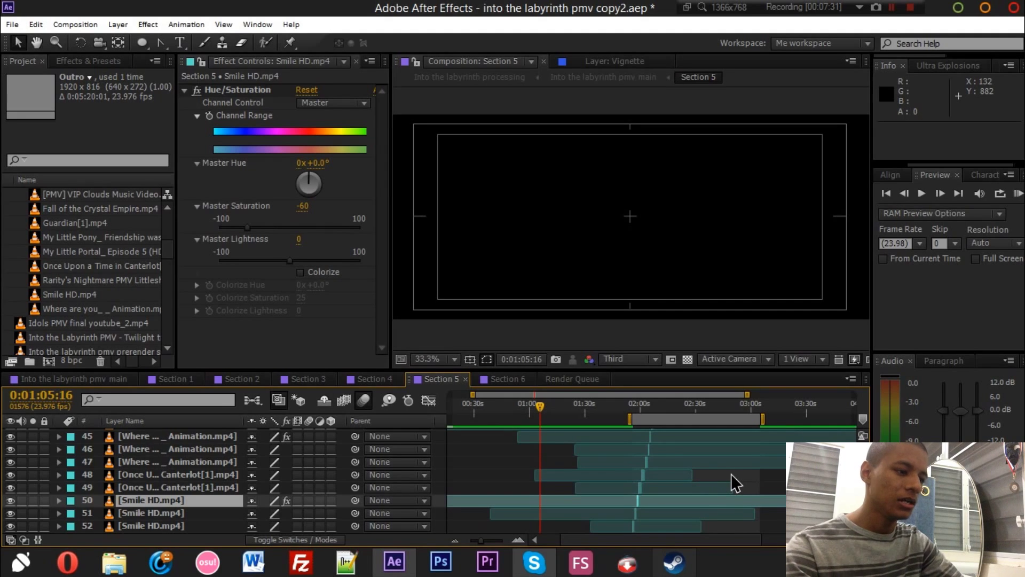
{"action": "scroll", "coordinate": [511, 382], "scroll_direction": "up", "scroll_amount": 3}
- Switch to Section 6, maximize its timeline, and select layers 5 through 34
{"action": "left_click", "coordinate": [506, 379]}
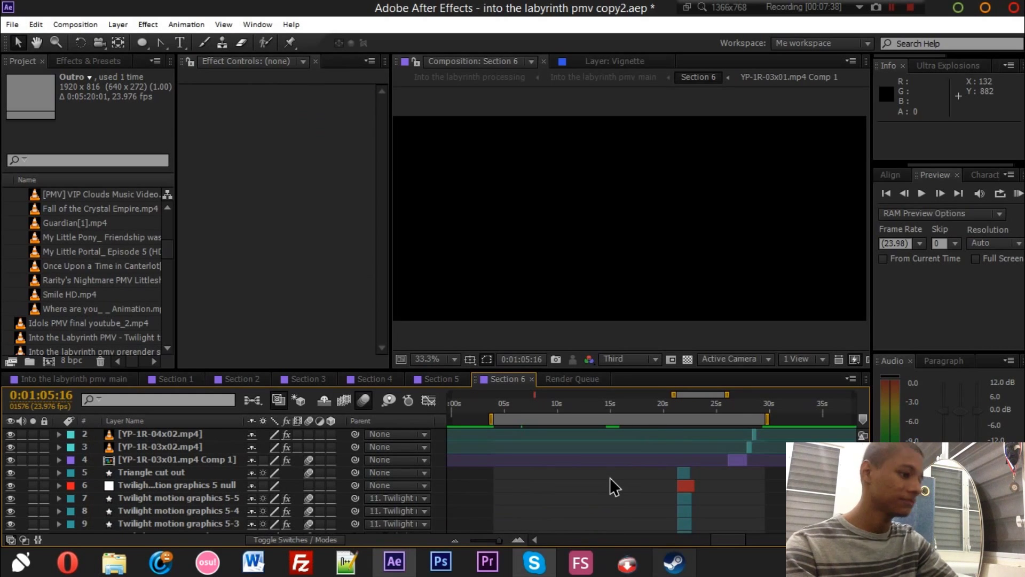
{"action": "scroll", "coordinate": [610, 477], "scroll_direction": "down", "scroll_amount": 5}
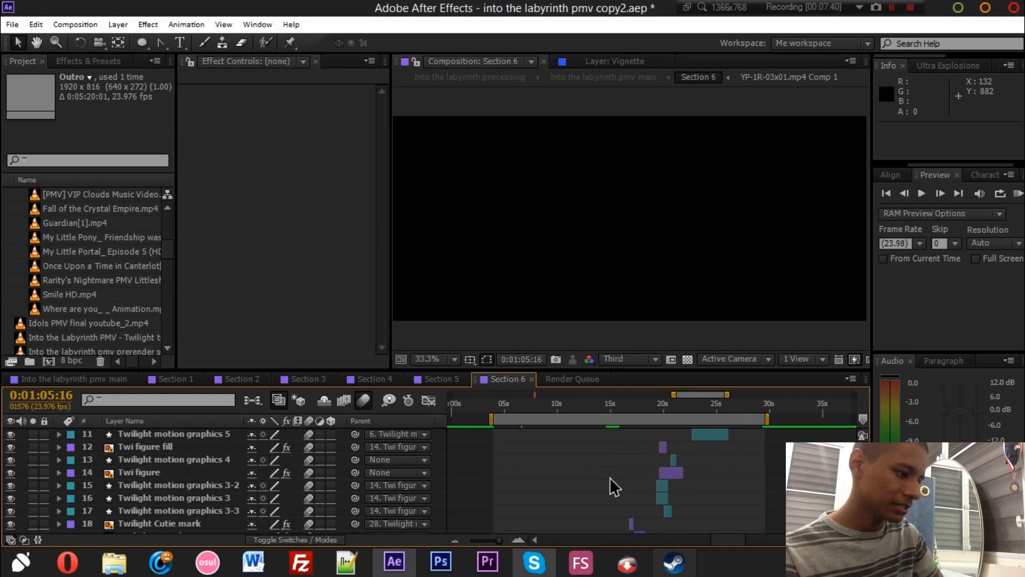
{"action": "scroll", "coordinate": [610, 478], "scroll_direction": "down", "scroll_amount": 1}
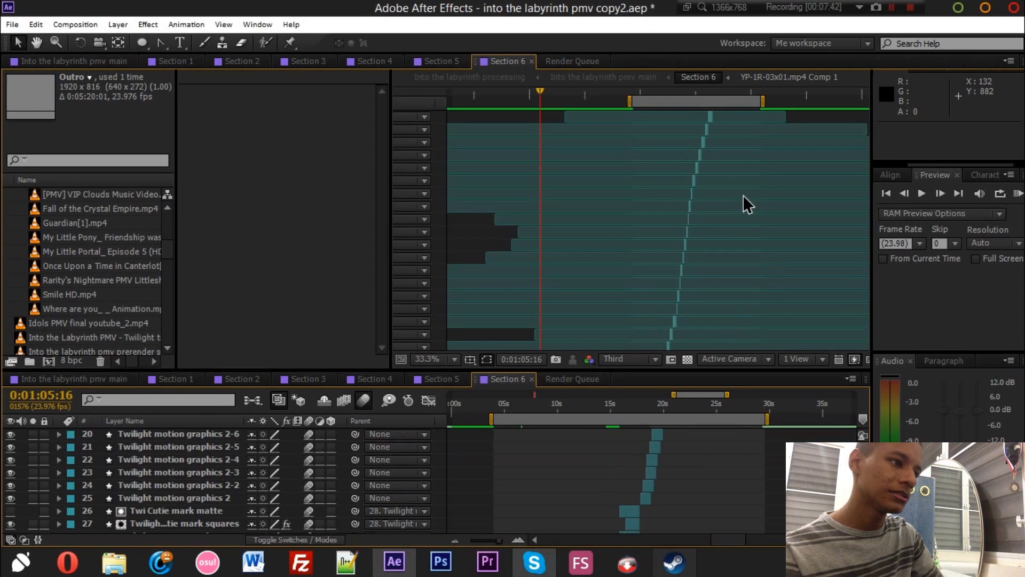
{"action": "key", "text": "grave"}
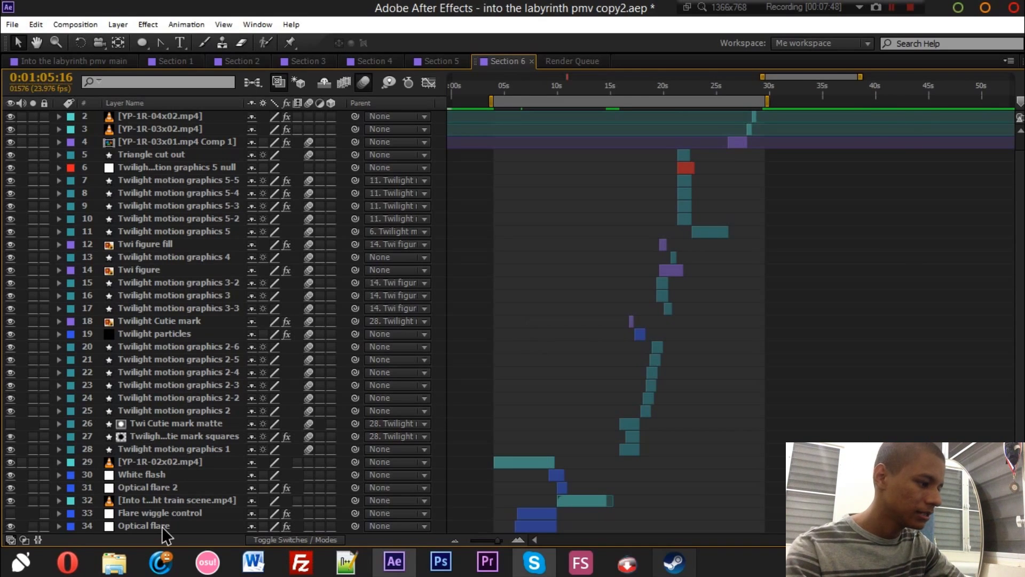
{"action": "left_click", "coordinate": [192, 523]}
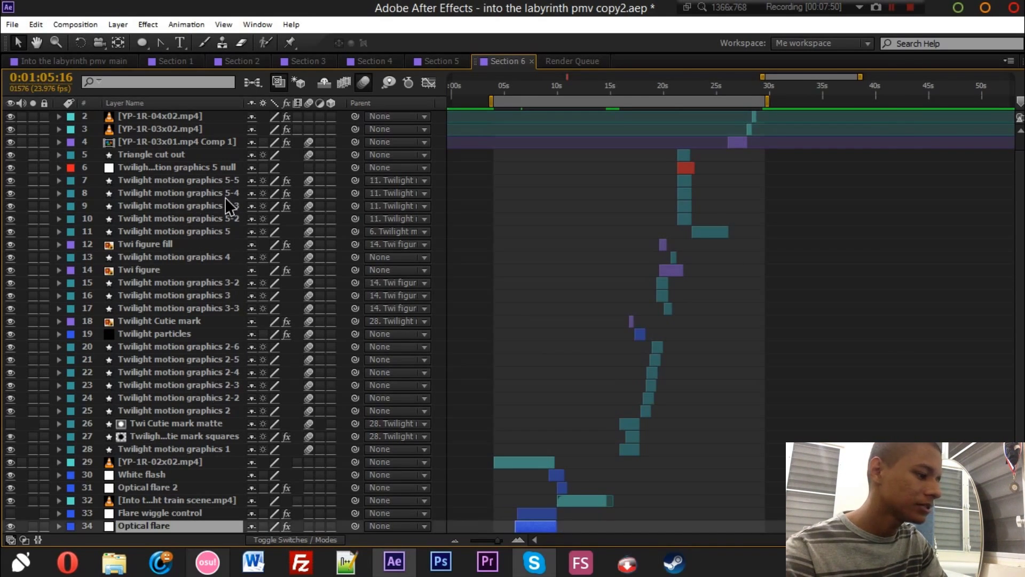
{"action": "left_click", "coordinate": [201, 153], "text": "shift"}
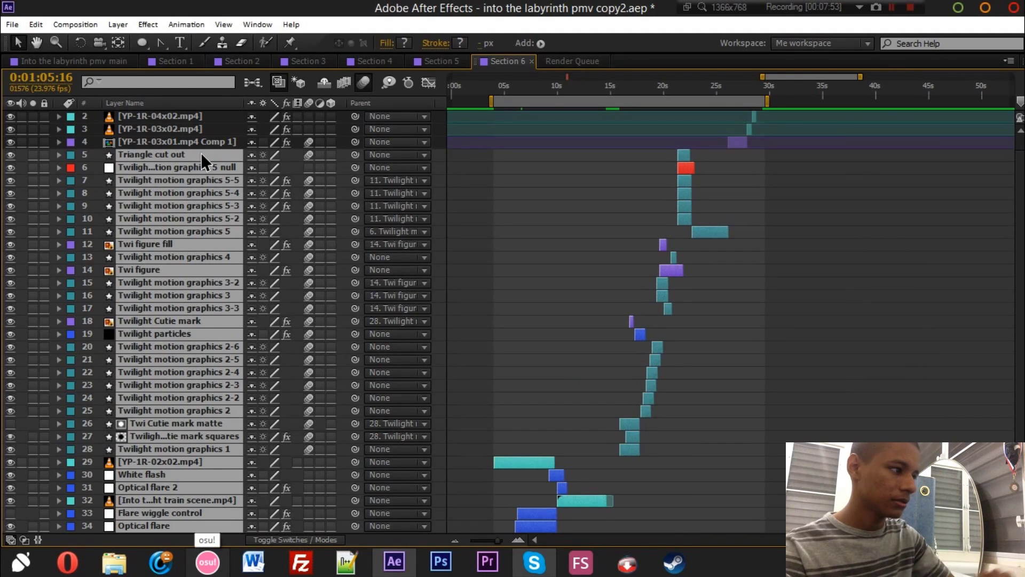
- Reveal the keyframed properties of layers 5–34, browse them, then deselect all
{"action": "key", "text": "u"}
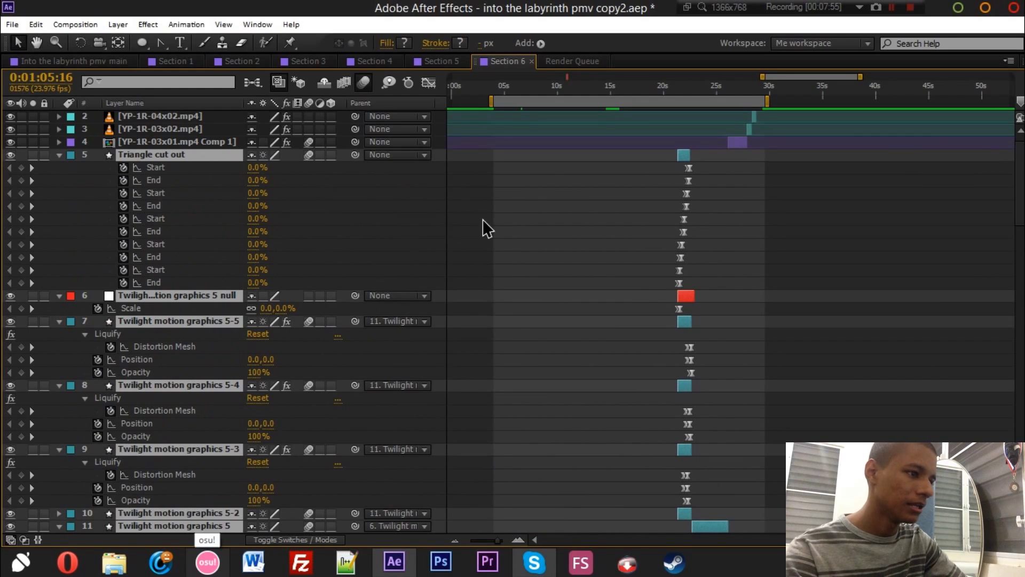
{"action": "scroll", "coordinate": [592, 234], "scroll_direction": "down", "scroll_amount": 15}
{"action": "scroll", "coordinate": [587, 240], "scroll_direction": "down", "scroll_amount": 1}
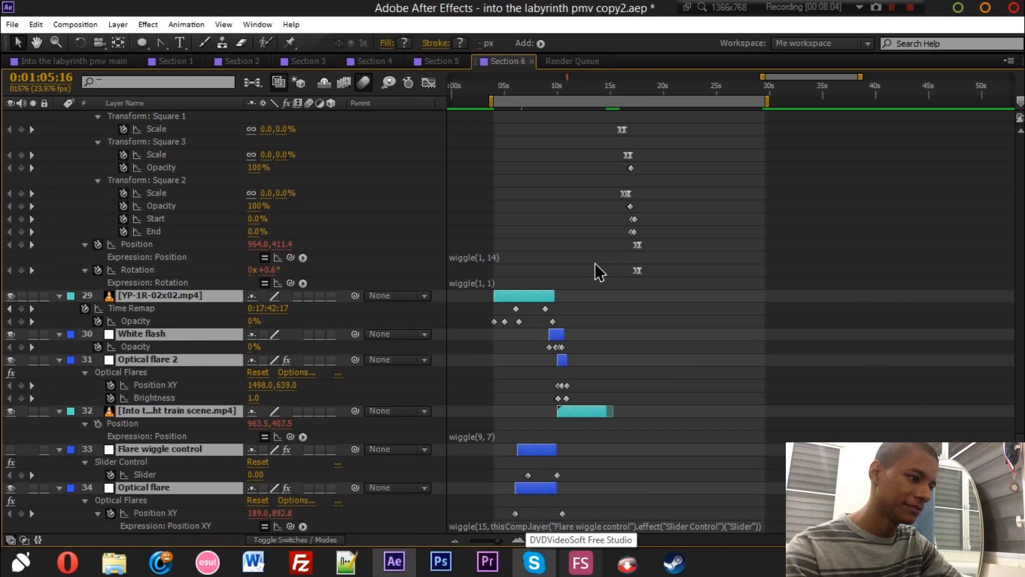
{"action": "left_click", "coordinate": [563, 222]}
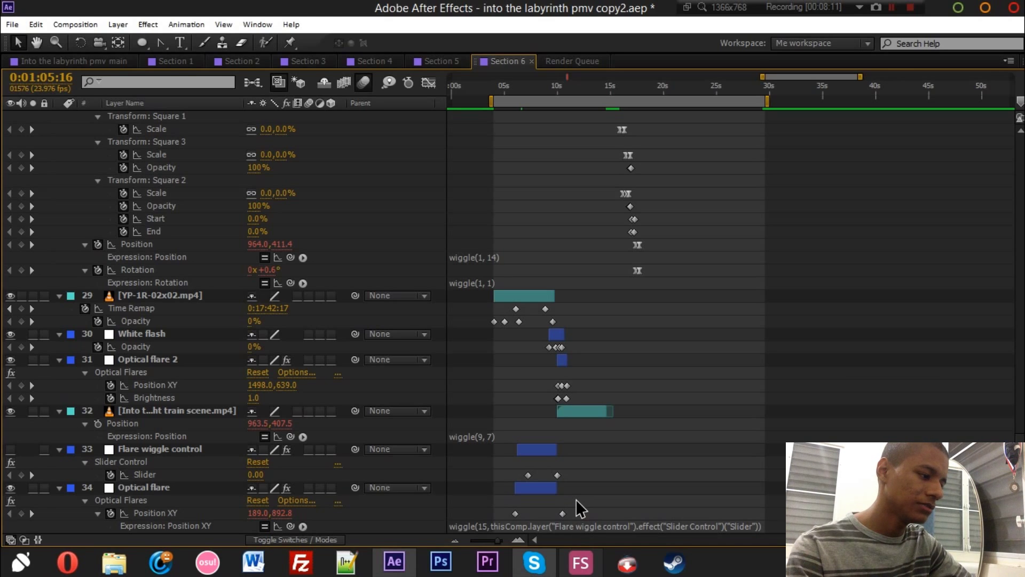
- Inspect the Optical flare, train scene clip, Optical flare 2 and White flash layers
{"action": "left_click", "coordinate": [543, 486]}
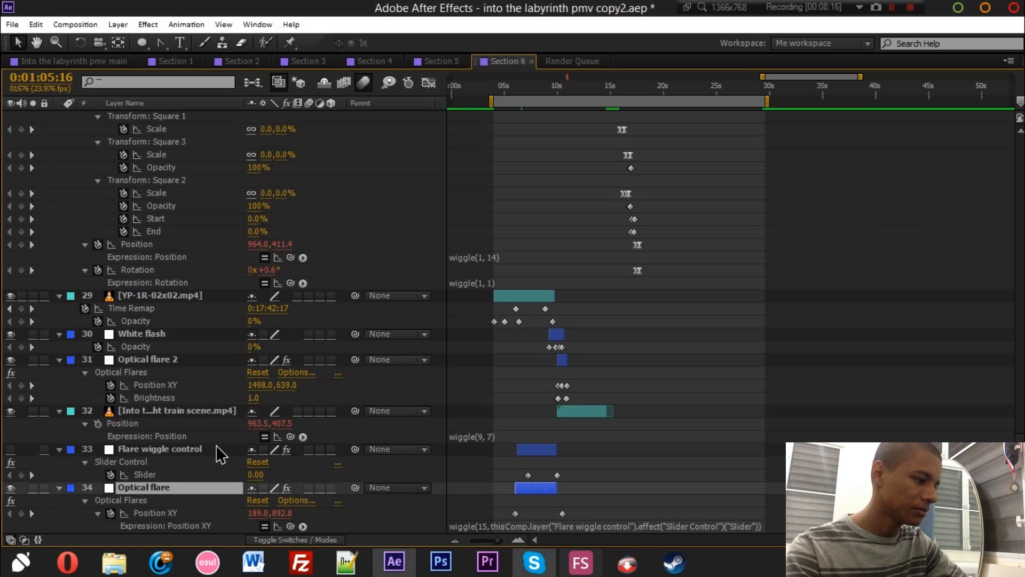
{"action": "left_click", "coordinate": [196, 411]}
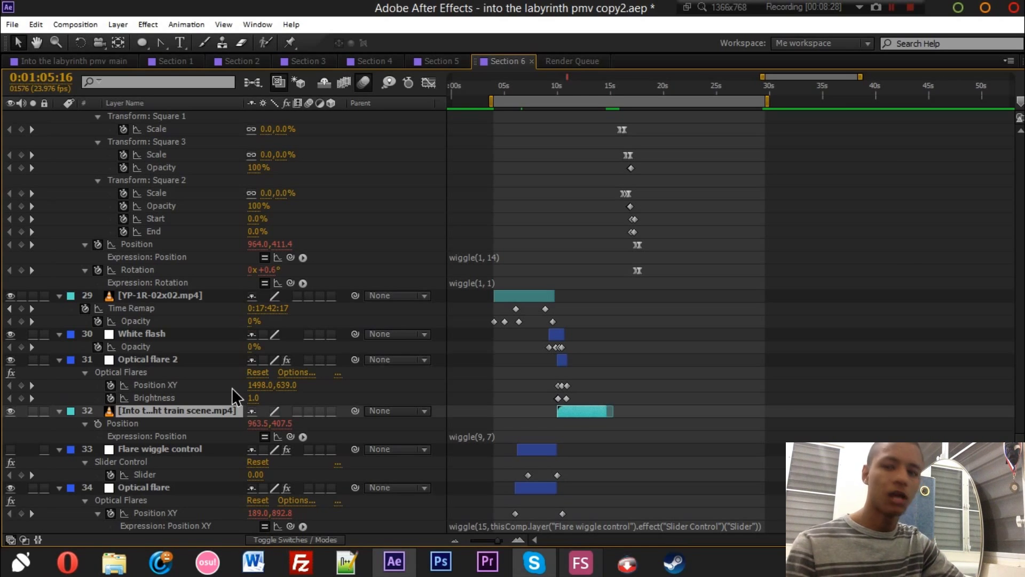
{"action": "left_click", "coordinate": [208, 358]}
{"action": "left_click", "coordinate": [182, 336]}
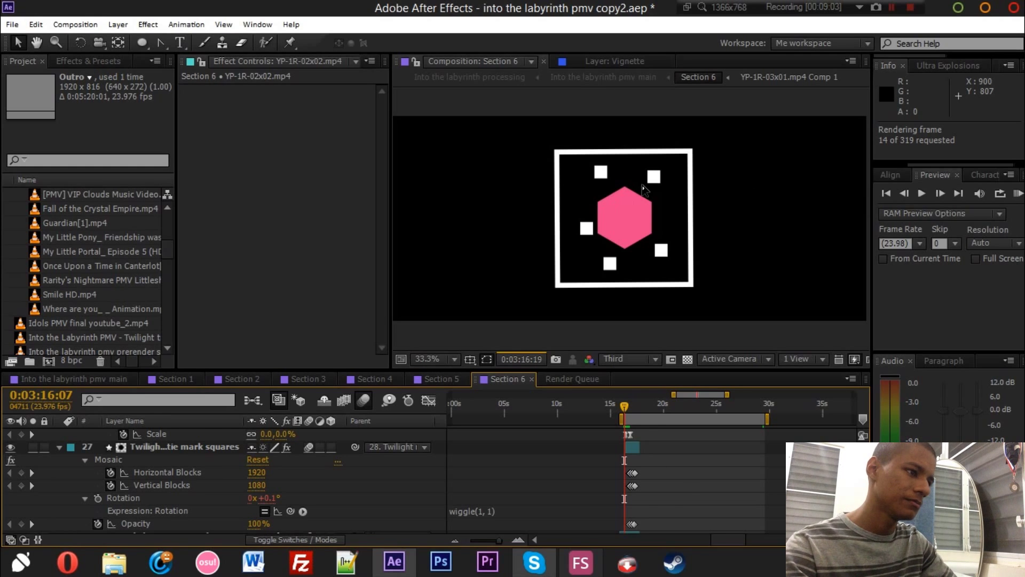
- Select Twilight motion graphics 1 and inspect its Square 1, Square 3 and Square 2 transforms
{"action": "scroll", "coordinate": [683, 479], "scroll_direction": "up", "scroll_amount": 3}
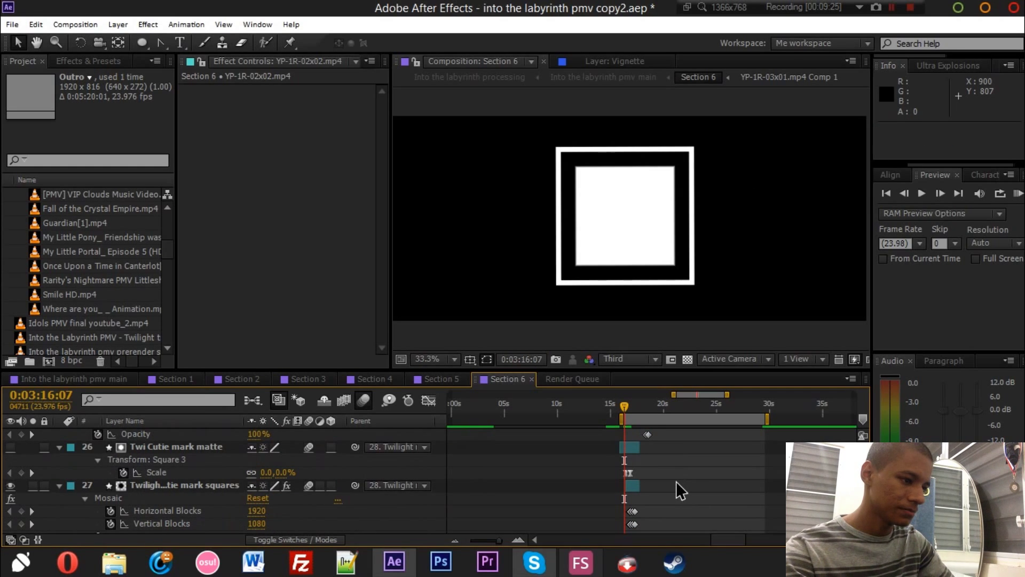
{"action": "scroll", "coordinate": [676, 481], "scroll_direction": "down", "scroll_amount": 12}
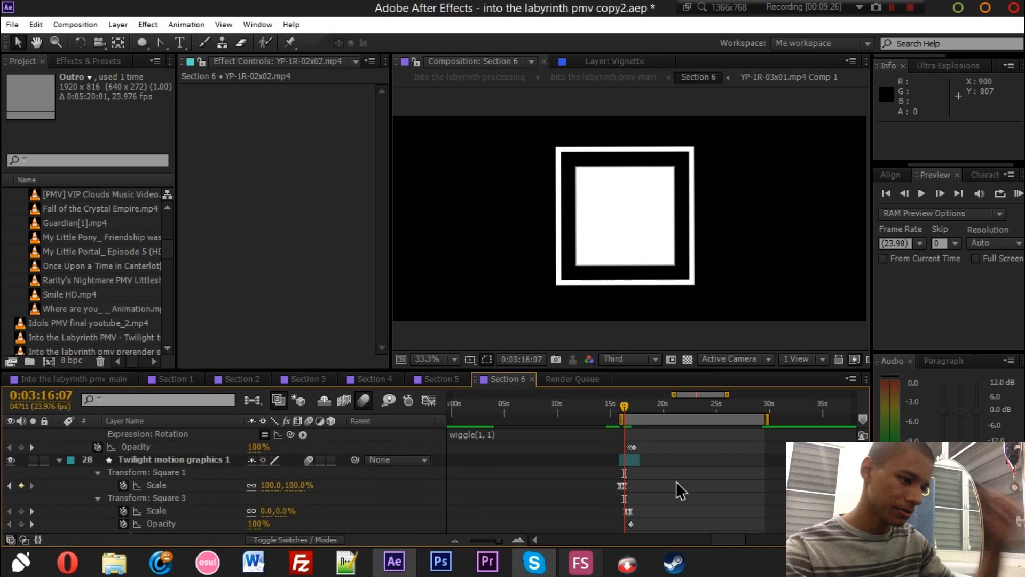
{"action": "scroll", "coordinate": [676, 482], "scroll_direction": "down", "scroll_amount": 10}
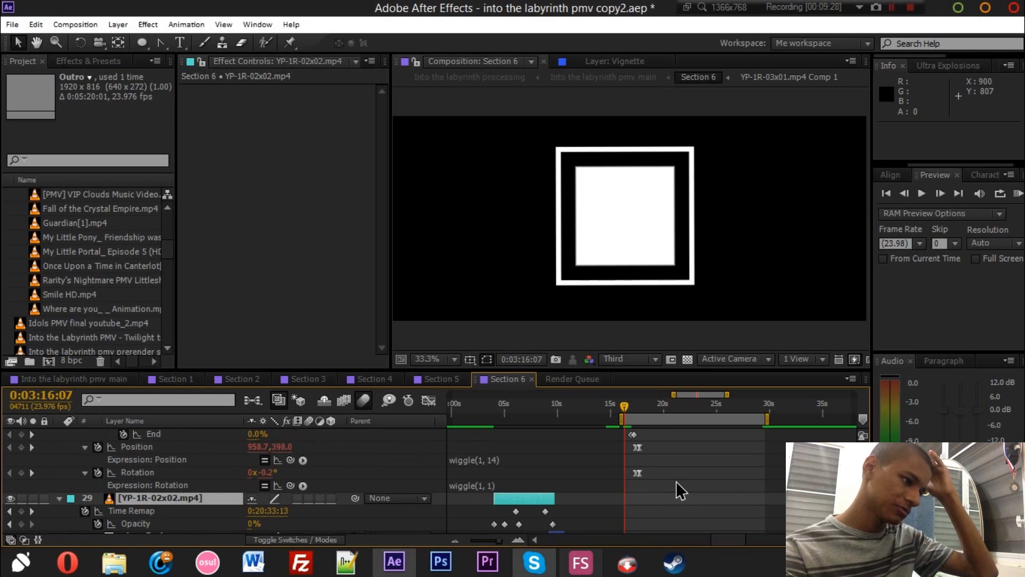
{"action": "scroll", "coordinate": [676, 481], "scroll_direction": "up", "scroll_amount": 10}
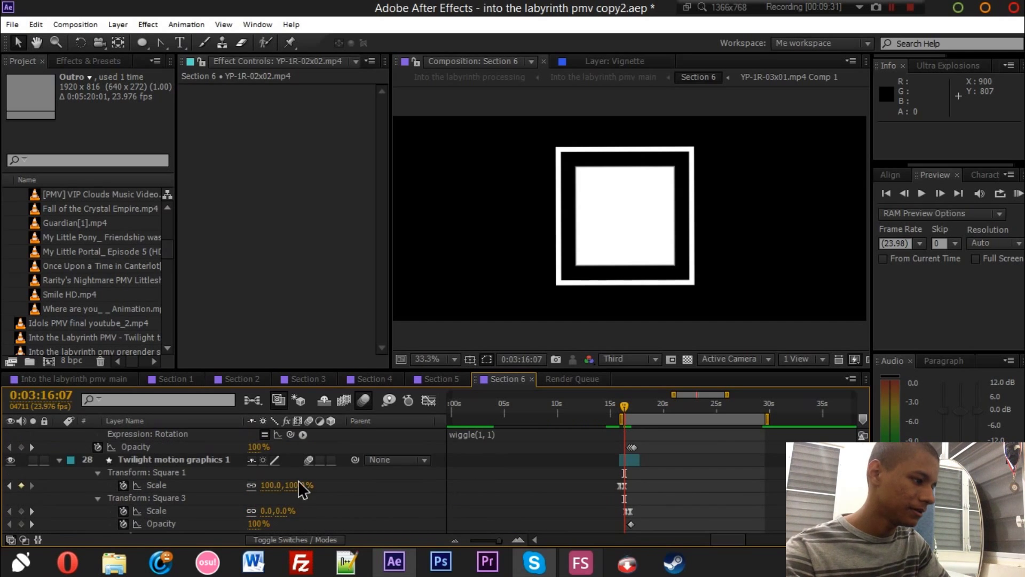
{"action": "left_click", "coordinate": [157, 462]}
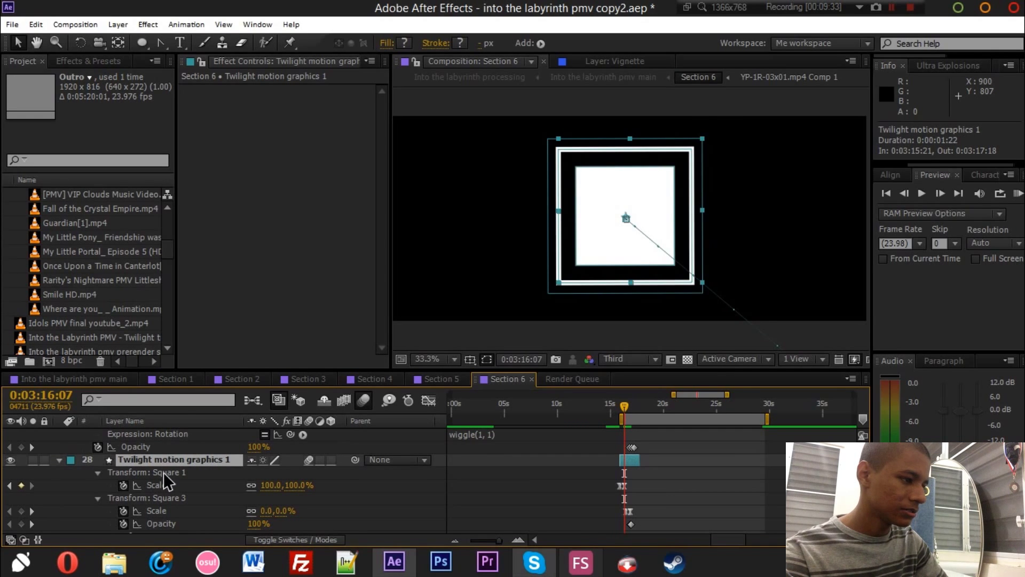
{"action": "left_click", "coordinate": [163, 472]}
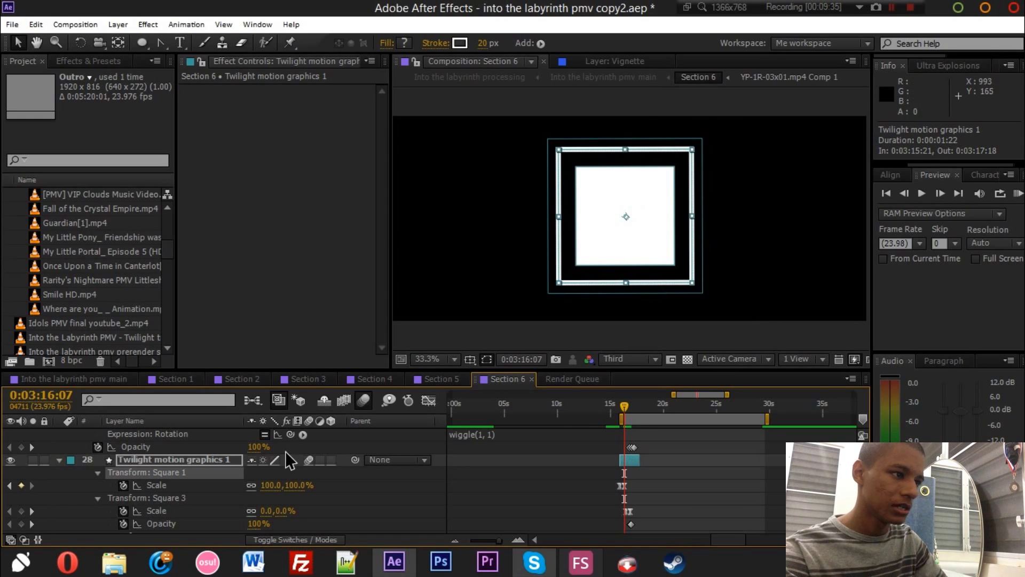
{"action": "left_click", "coordinate": [163, 497]}
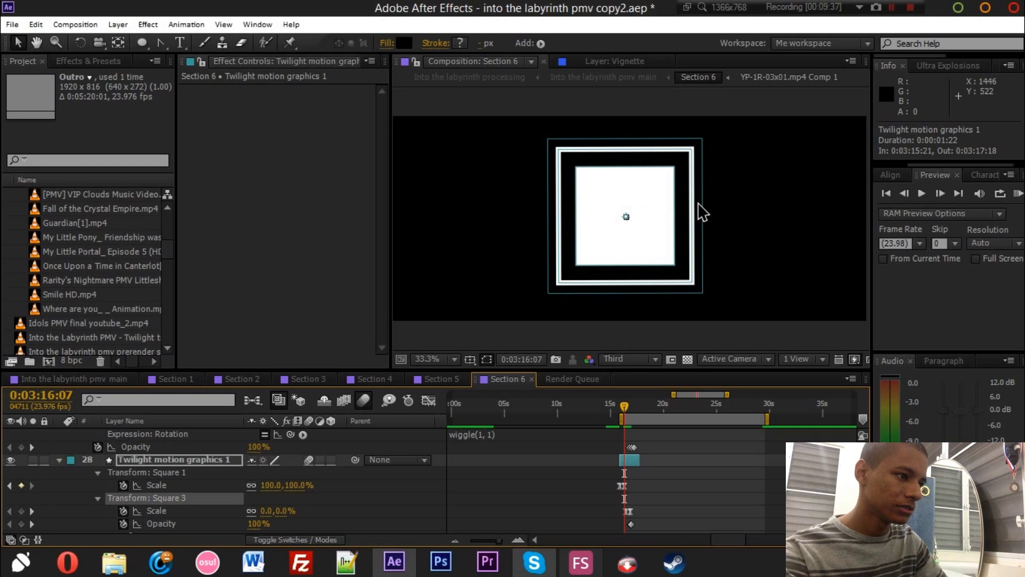
{"action": "scroll", "coordinate": [694, 468], "scroll_direction": "down", "scroll_amount": 1}
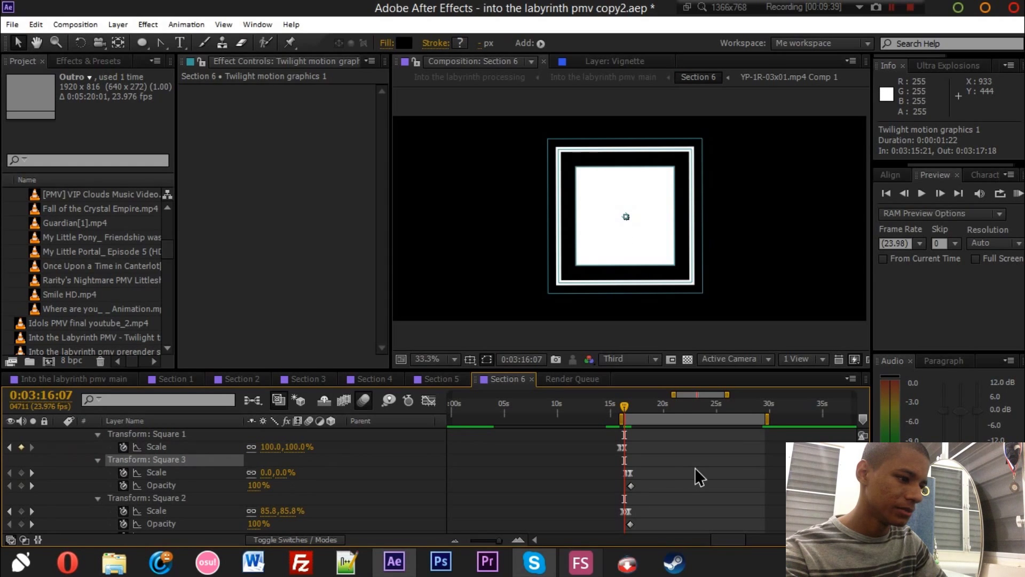
{"action": "left_click", "coordinate": [198, 499]}
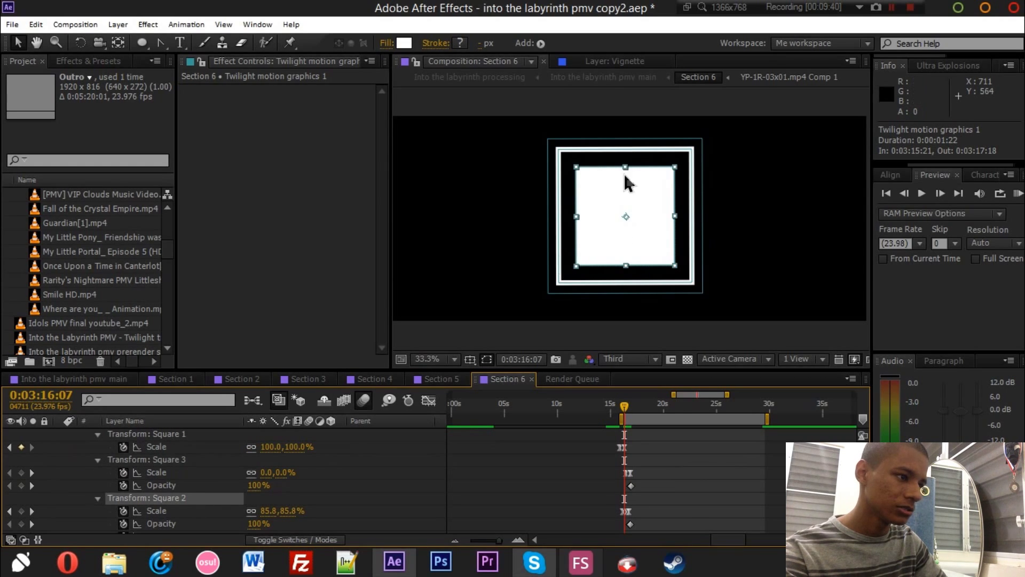
{"action": "left_click", "coordinate": [145, 456]}
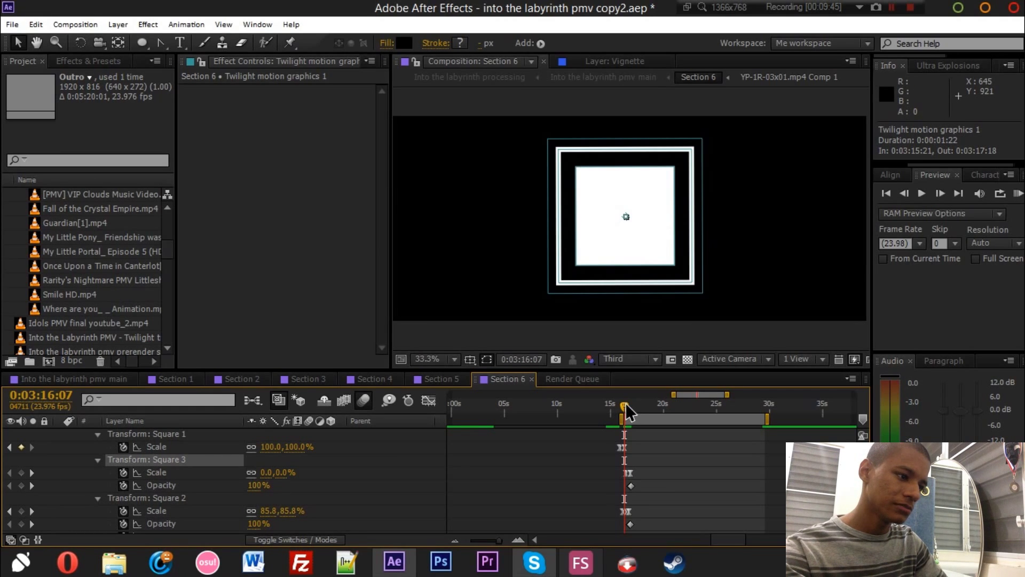
- Scrub ahead to 0:03:16:17 to see Square 3 grow, then deselect the layer
{"action": "left_click_drag", "start_coordinate": [626, 405], "coordinate": [627, 403]}
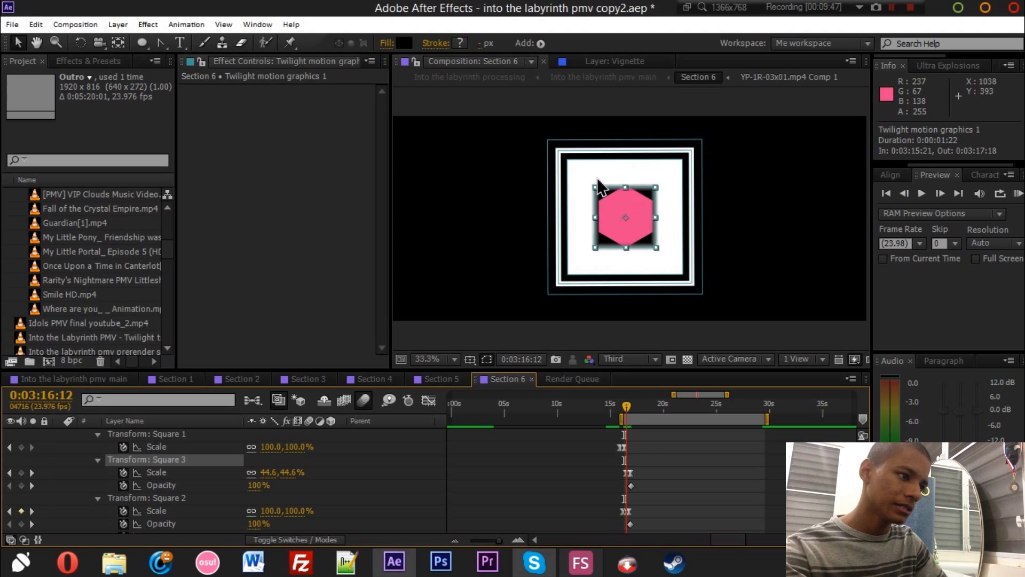
{"action": "left_click_drag", "start_coordinate": [629, 405], "coordinate": [631, 406]}
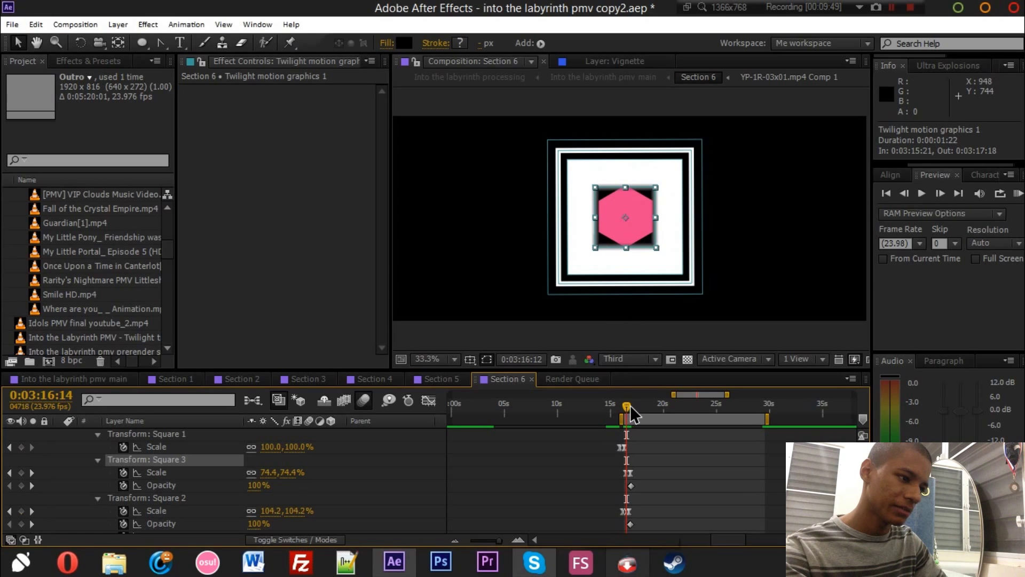
{"action": "left_click", "coordinate": [736, 471]}
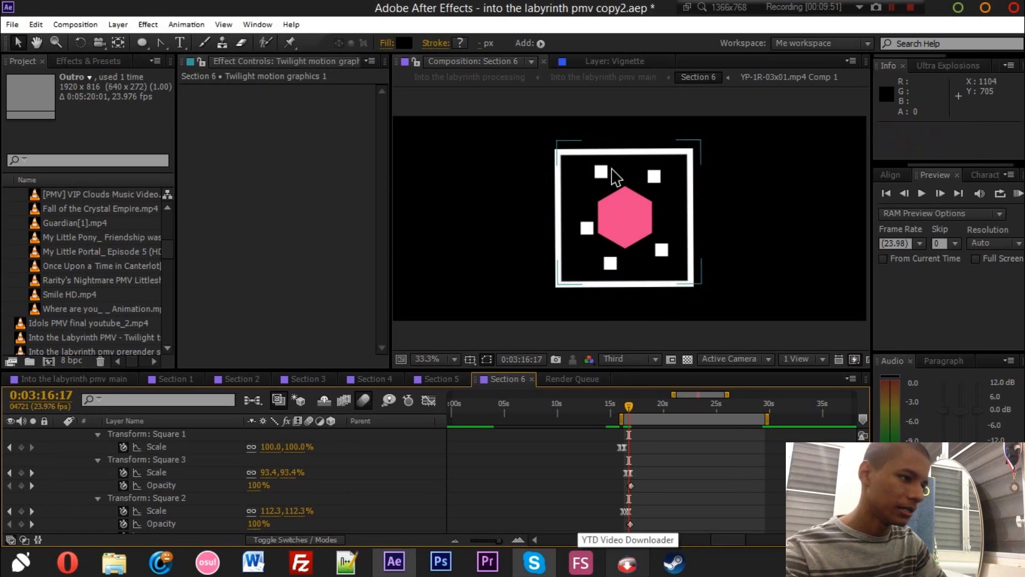
{"action": "scroll", "coordinate": [680, 463], "scroll_direction": "up", "scroll_amount": 1}
- Show the Mode and Track Matte columns and preview the Alpha-matted Twilight cutie mark squares layer
{"action": "scroll", "coordinate": [681, 464], "scroll_direction": "up", "scroll_amount": 5}
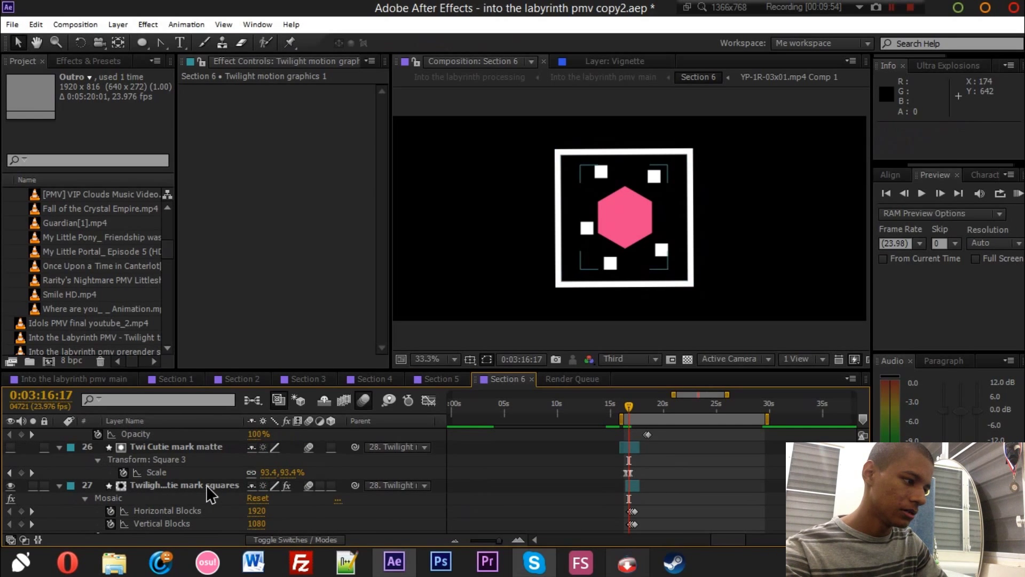
{"action": "left_click", "coordinate": [207, 486]}
{"action": "scroll", "coordinate": [412, 486], "scroll_direction": "down", "scroll_amount": 1}
{"action": "scroll", "coordinate": [321, 471], "scroll_direction": "up", "scroll_amount": 1}
{"action": "left_click", "coordinate": [220, 446]}
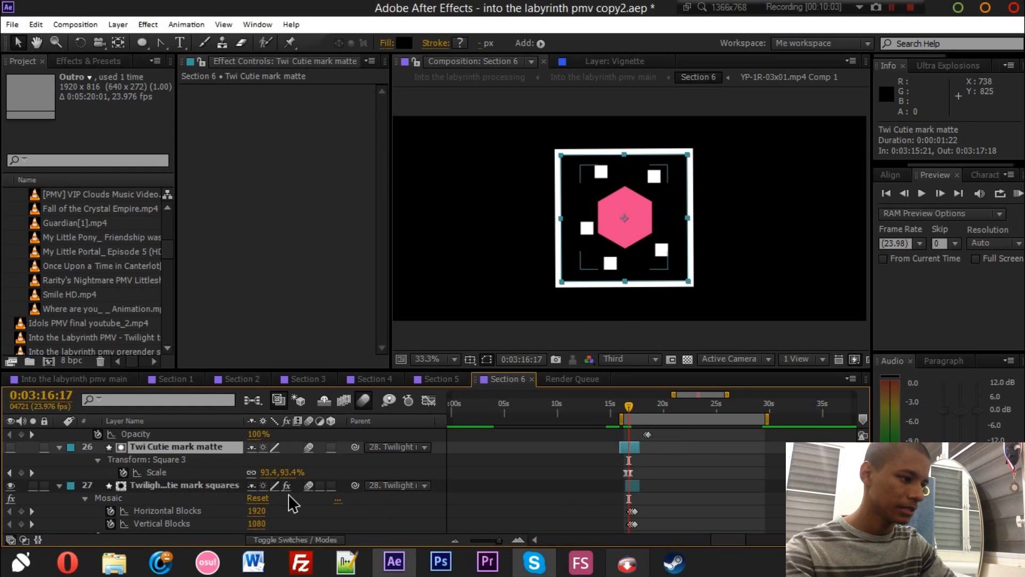
{"action": "left_click", "coordinate": [301, 540]}
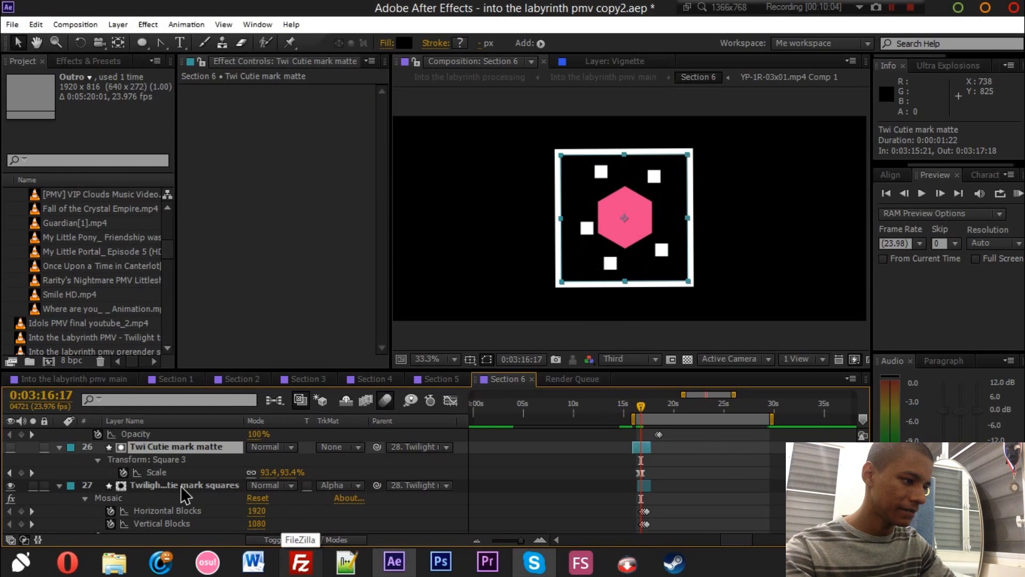
{"action": "left_click", "coordinate": [166, 486]}
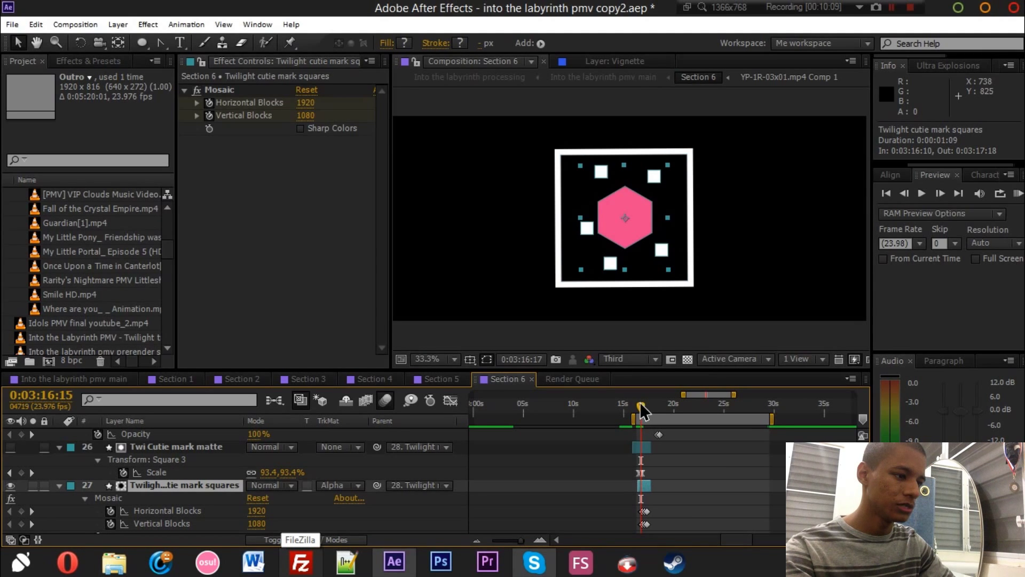
{"action": "left_click_drag", "start_coordinate": [641, 402], "coordinate": [645, 403]}
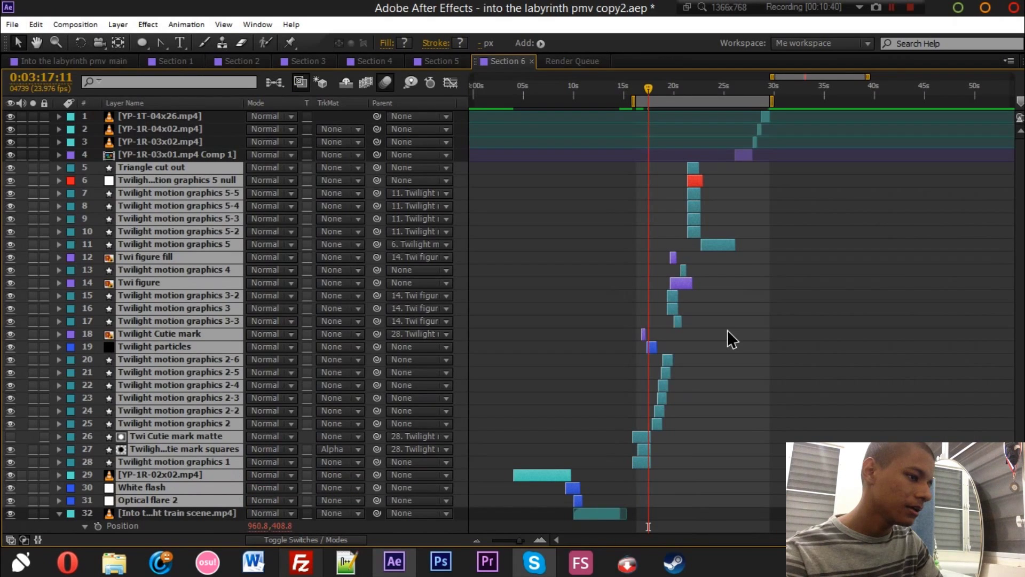
- Reveal the Twilight particles layer's animated properties and return the timeline to normal size
{"action": "left_click", "coordinate": [728, 330]}
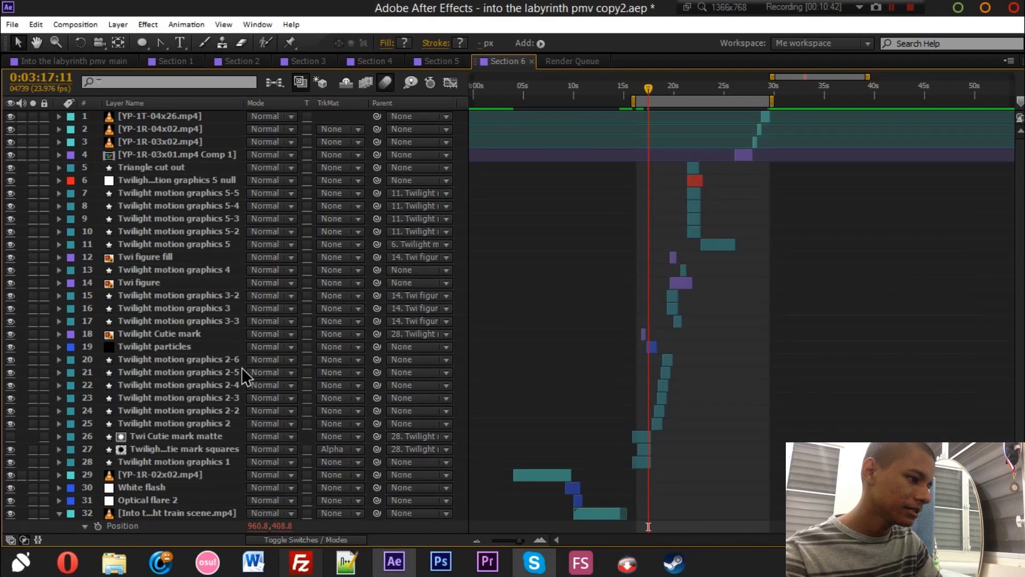
{"action": "left_click", "coordinate": [177, 347]}
{"action": "key", "text": "u"}
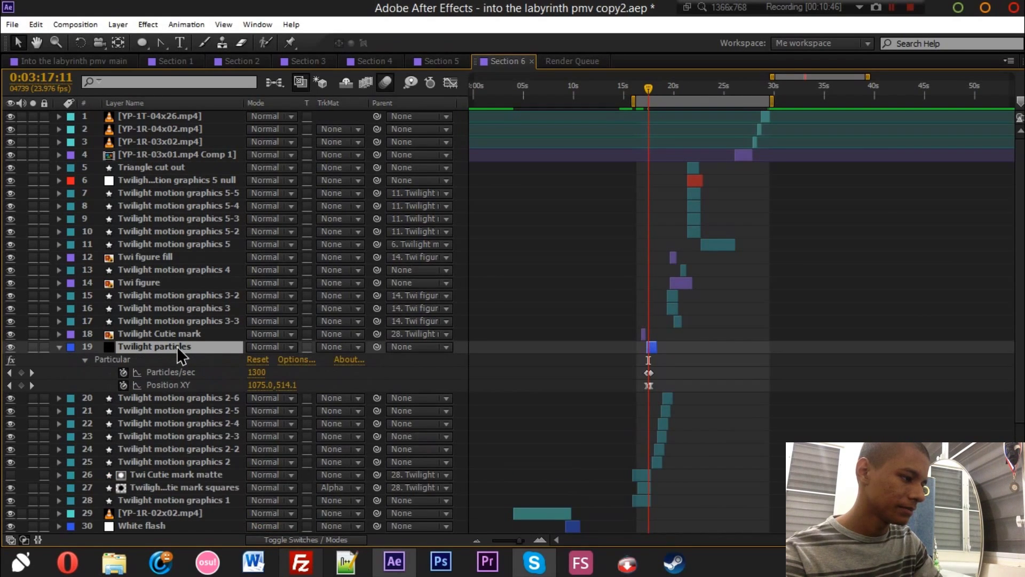
{"action": "key", "text": "F3"}
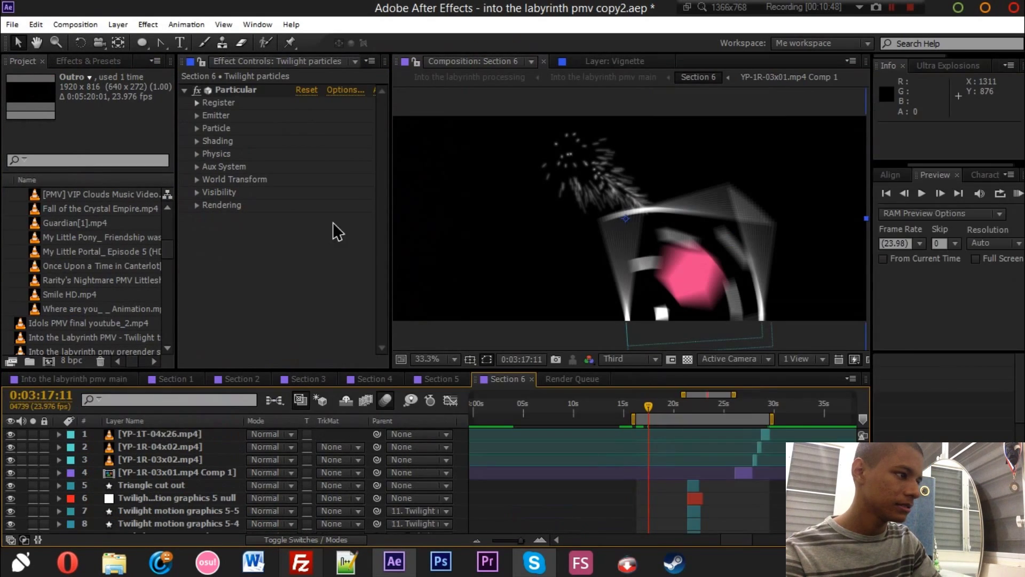
- Expand the Emitter settings (1300 particles/sec, velocity 1290) and move to 0:03:19:17
{"action": "left_click", "coordinate": [197, 115]}
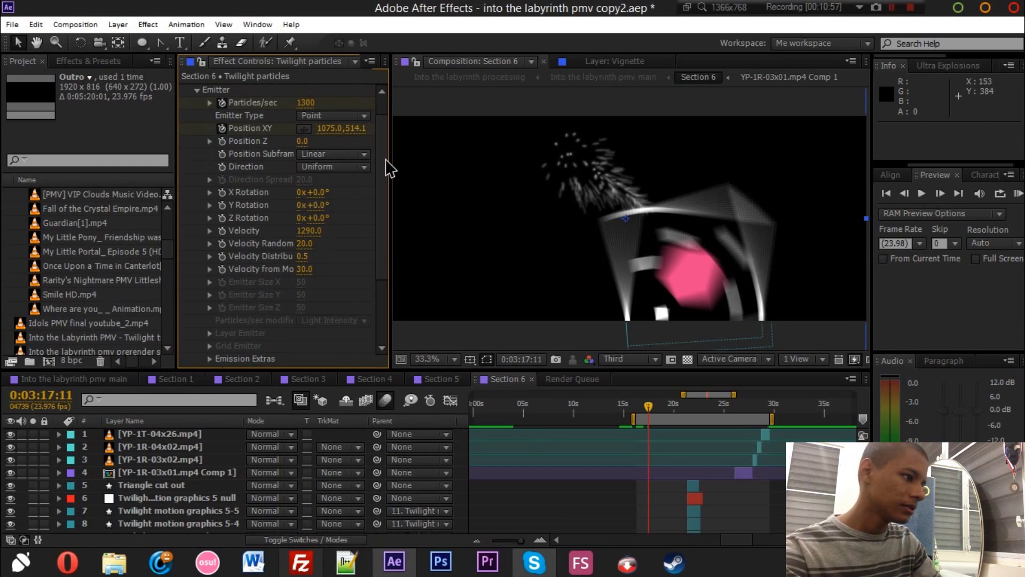
{"action": "scroll", "coordinate": [380, 168], "scroll_direction": "down", "scroll_amount": 3}
{"action": "scroll", "coordinate": [375, 267], "scroll_direction": "down", "scroll_amount": 1}
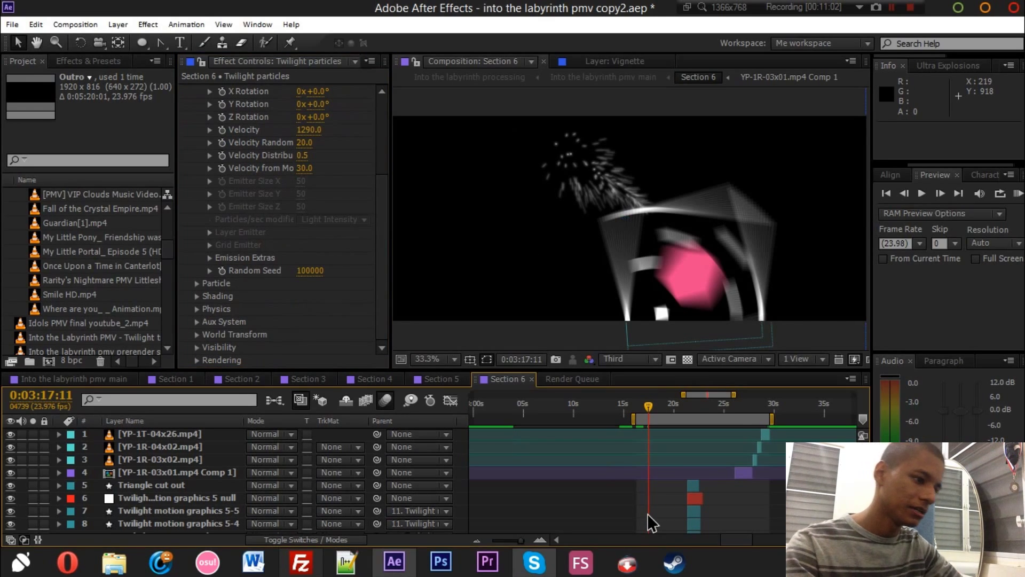
{"action": "scroll", "coordinate": [647, 514], "scroll_direction": "down", "scroll_amount": 3}
{"action": "left_click_drag", "start_coordinate": [665, 405], "coordinate": [670, 407]}
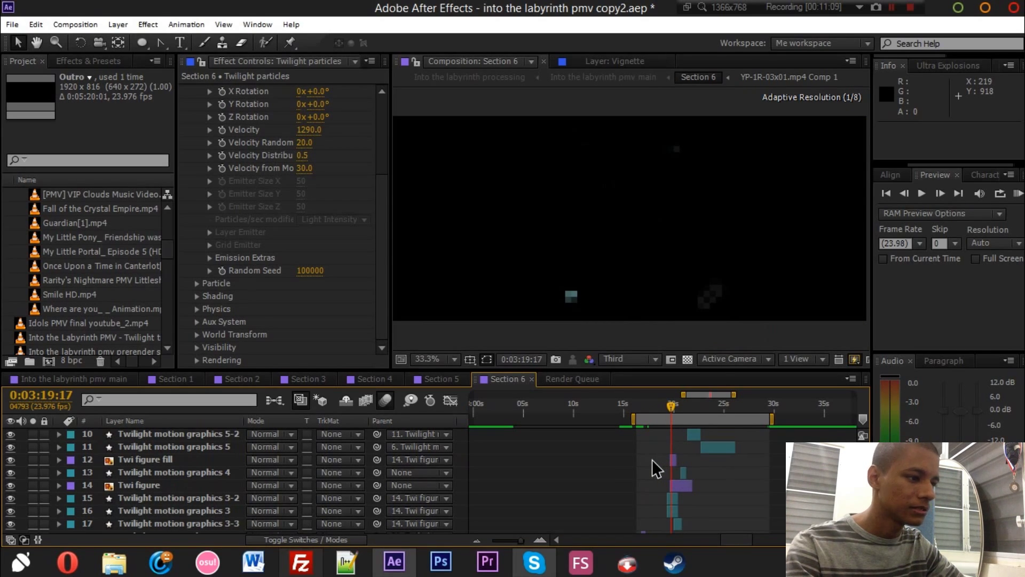
- Reveal the particles layer's keyframes and move to 0:03:20:15 to see the pony figure
{"action": "key", "text": "e"}
{"action": "scroll", "coordinate": [652, 459], "scroll_direction": "down", "scroll_amount": 1}
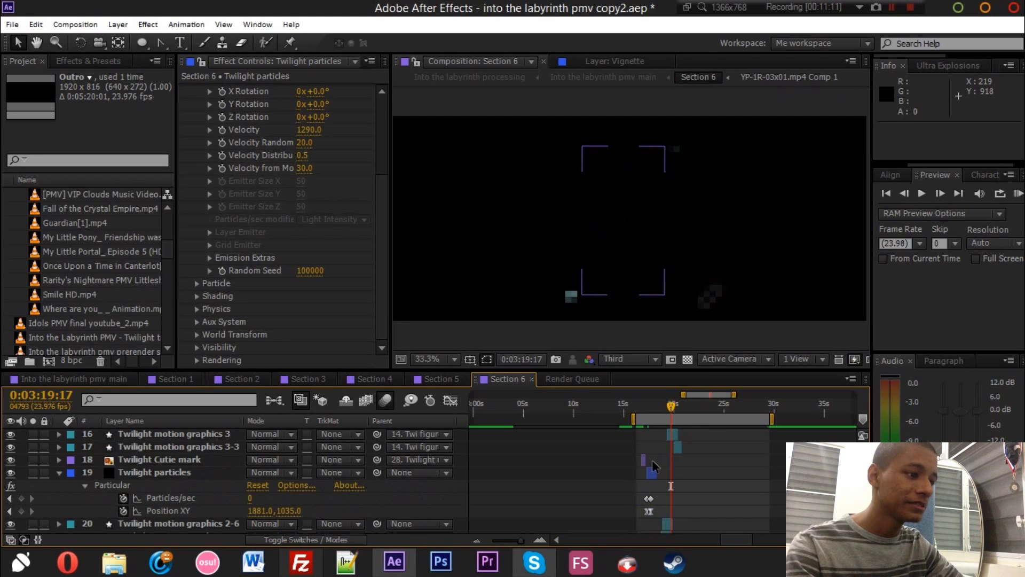
{"action": "scroll", "coordinate": [695, 459], "scroll_direction": "up", "scroll_amount": 1}
{"action": "left_click", "coordinate": [677, 404]}
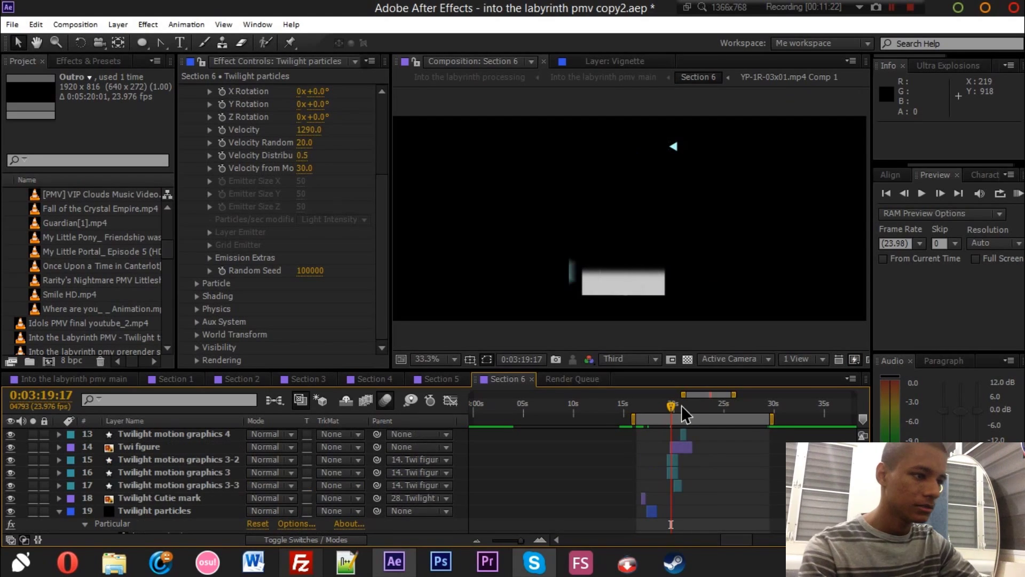
{"action": "left_click", "coordinate": [680, 404]}
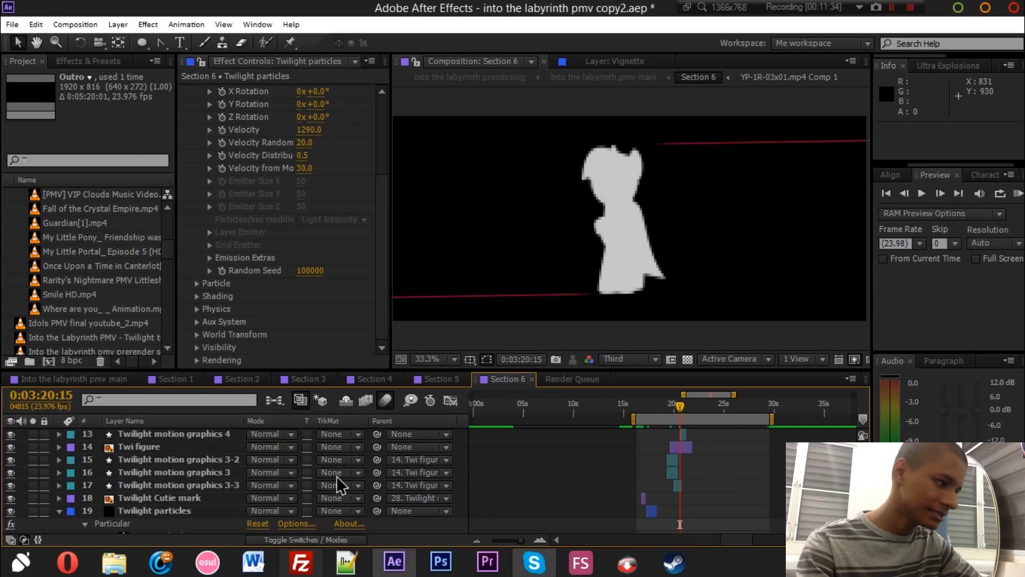
- Select the Twi figure layer to view its effects and jump to 0:03:21:15
{"action": "left_click", "coordinate": [198, 443]}
{"action": "left_click", "coordinate": [608, 286]}
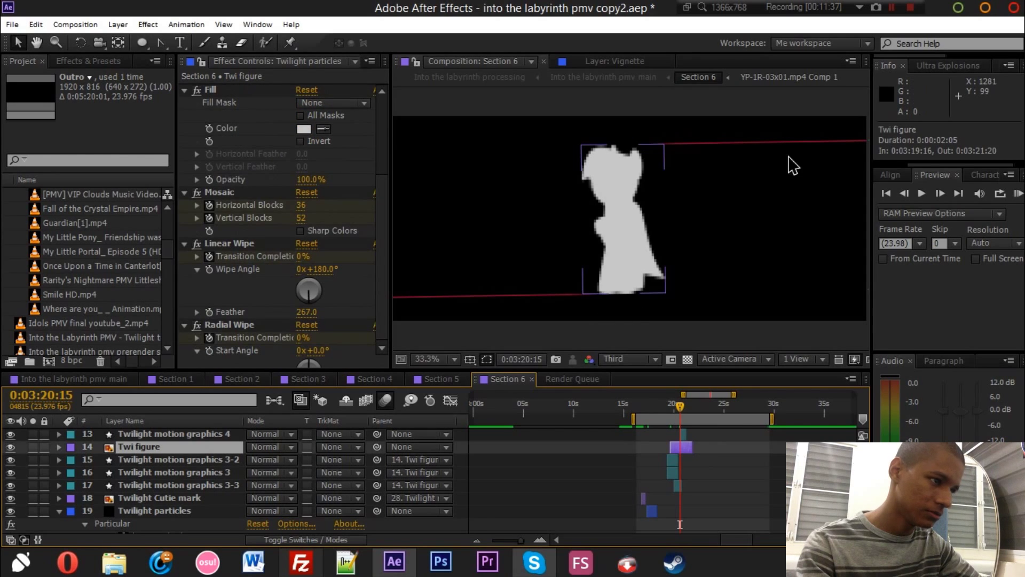
{"action": "left_click_drag", "start_coordinate": [742, 538], "coordinate": [748, 539]}
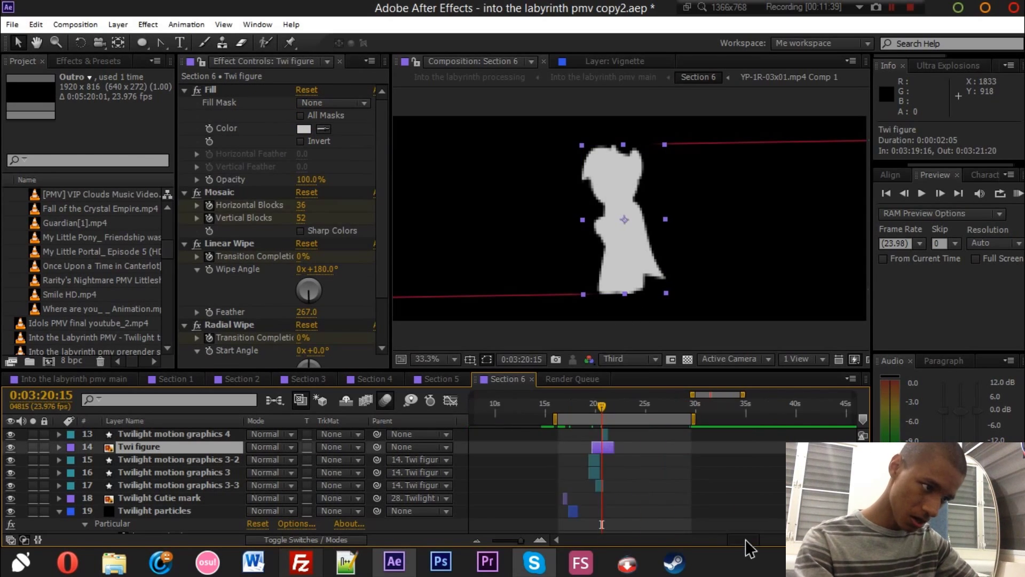
{"action": "scroll", "coordinate": [656, 479], "scroll_direction": "up", "scroll_amount": 3}
{"action": "scroll", "coordinate": [656, 479], "scroll_direction": "up", "scroll_amount": 3}
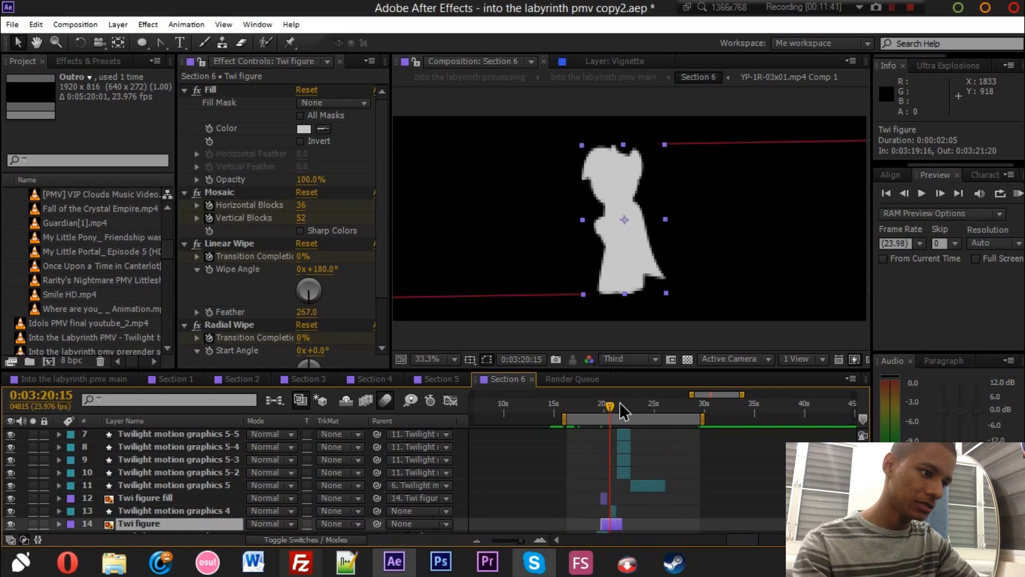
{"action": "left_click", "coordinate": [619, 403]}
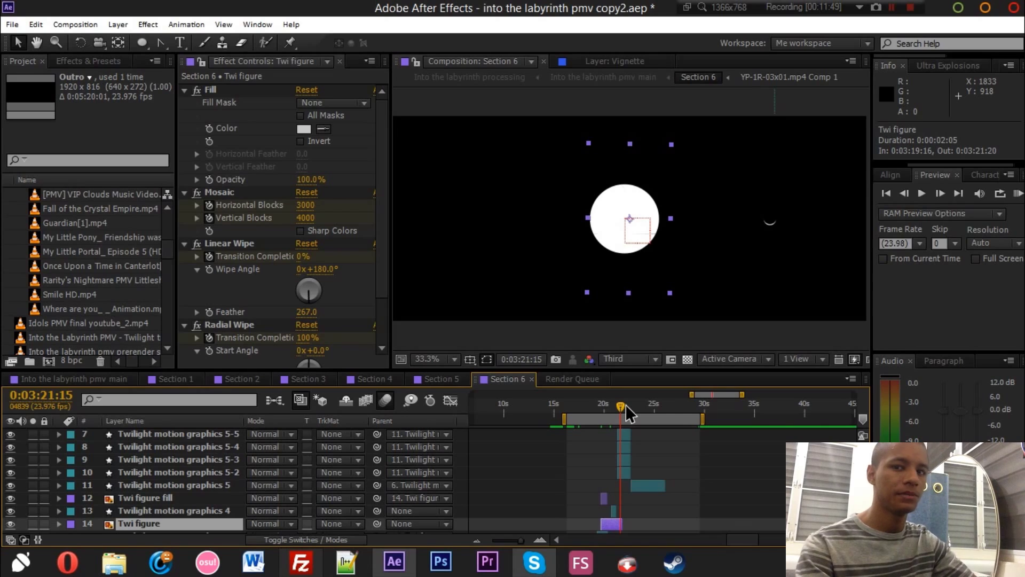
- Deselect the Twi figure layer and move to 0:03:22:04, where the figure is cut
{"action": "left_click", "coordinate": [686, 461]}
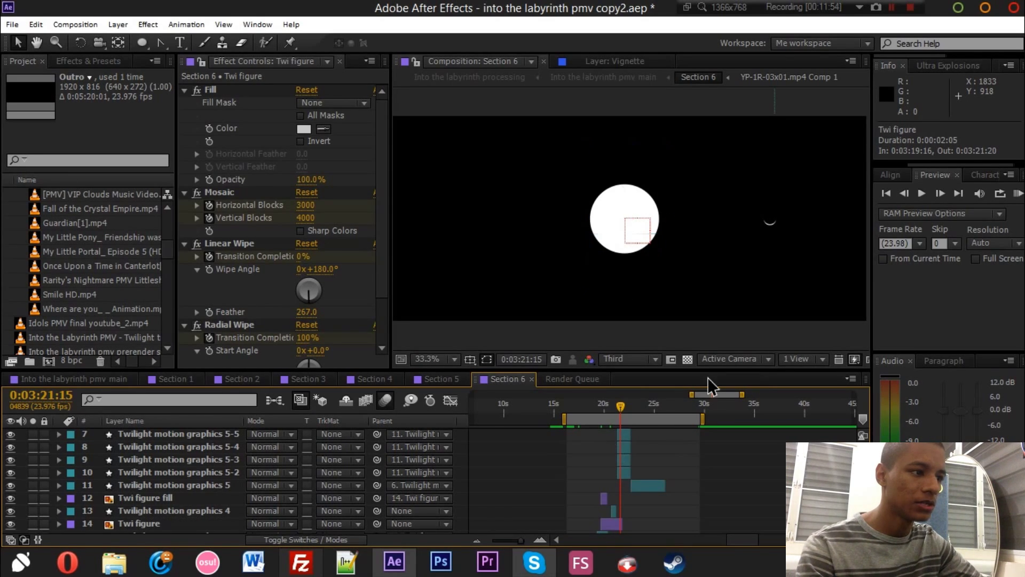
{"action": "left_click", "coordinate": [626, 403]}
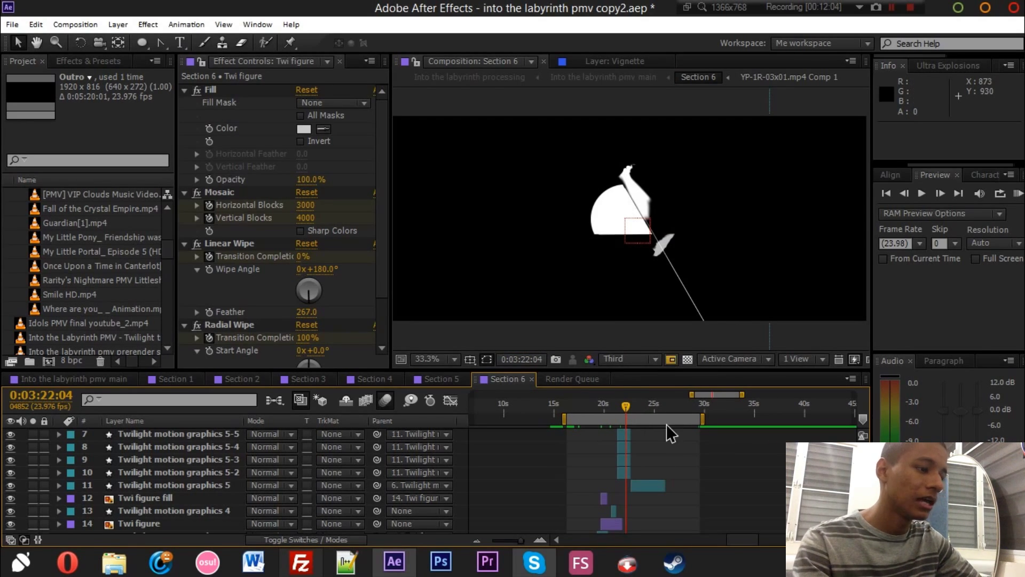
{"action": "scroll", "coordinate": [664, 461], "scroll_direction": "up", "scroll_amount": 1}
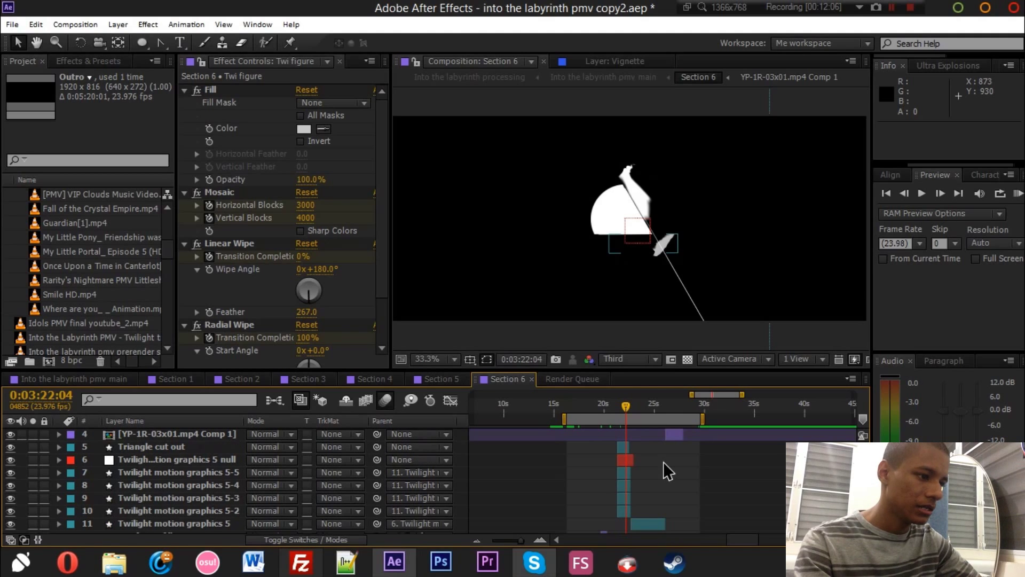
{"action": "left_click", "coordinate": [222, 463]}
{"action": "left_click", "coordinate": [217, 472]}
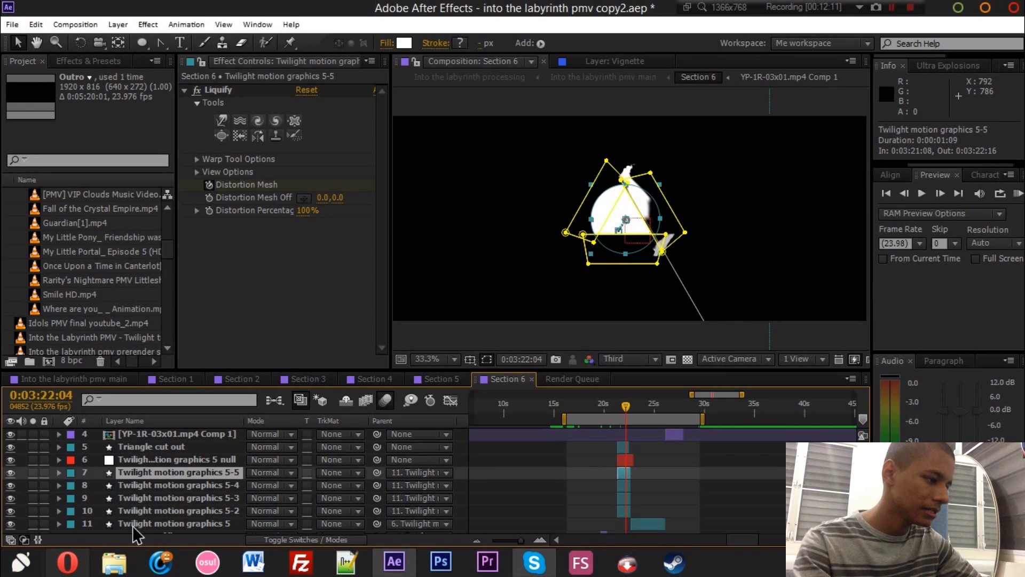
{"action": "left_click", "coordinate": [208, 485]}
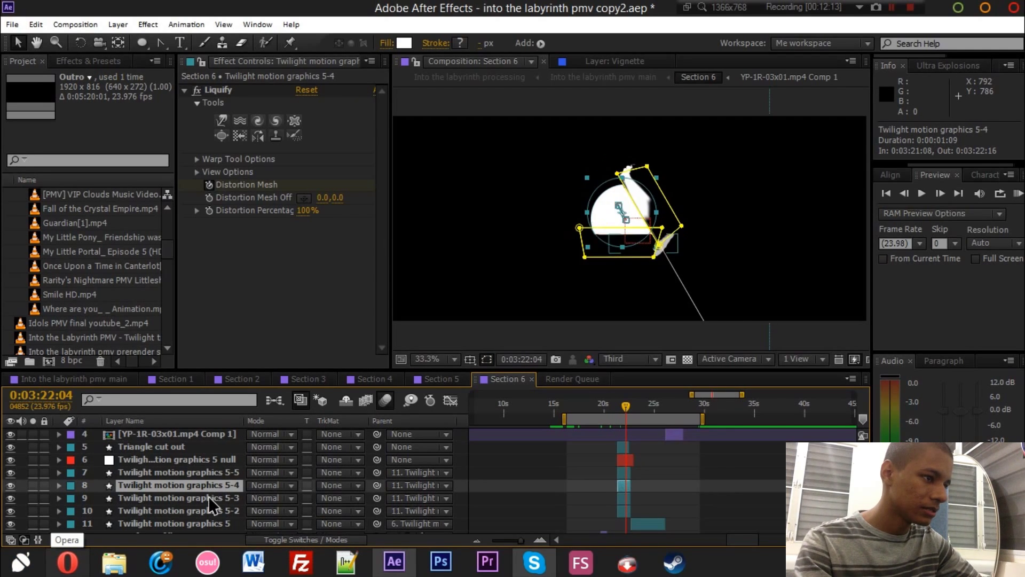
{"action": "left_click", "coordinate": [208, 496]}
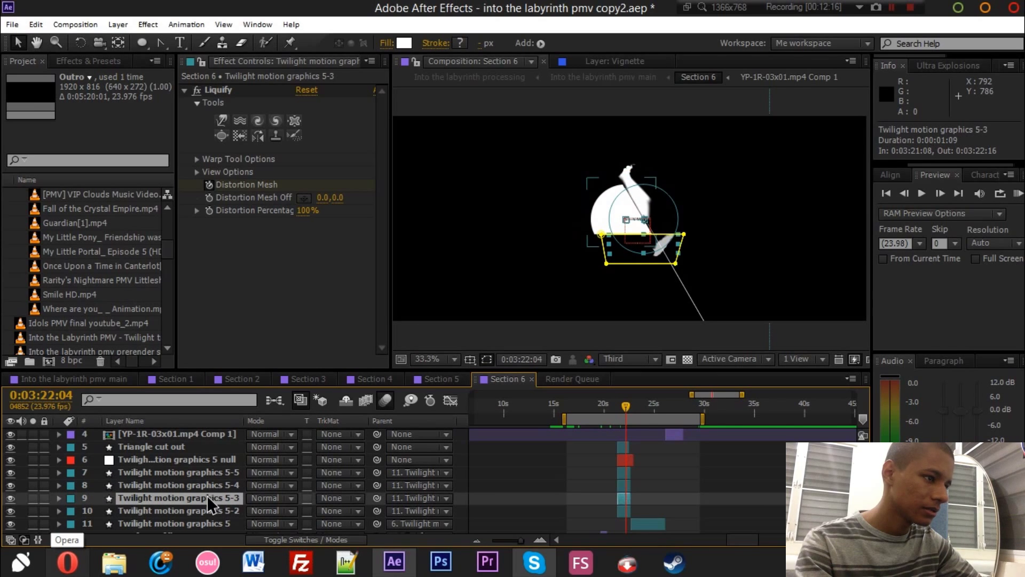
{"action": "left_click", "coordinate": [207, 509]}
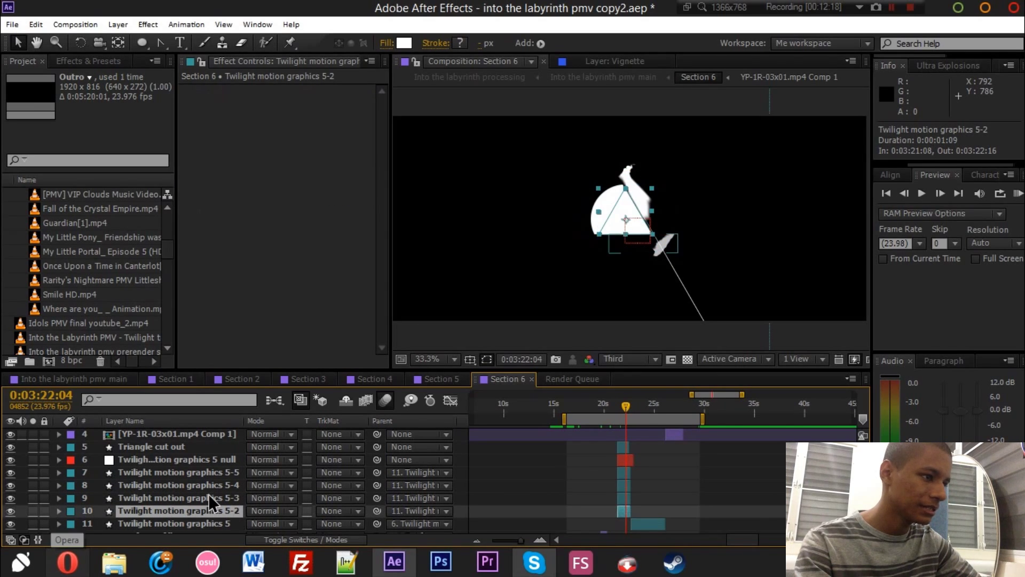
{"action": "left_click", "coordinate": [208, 524]}
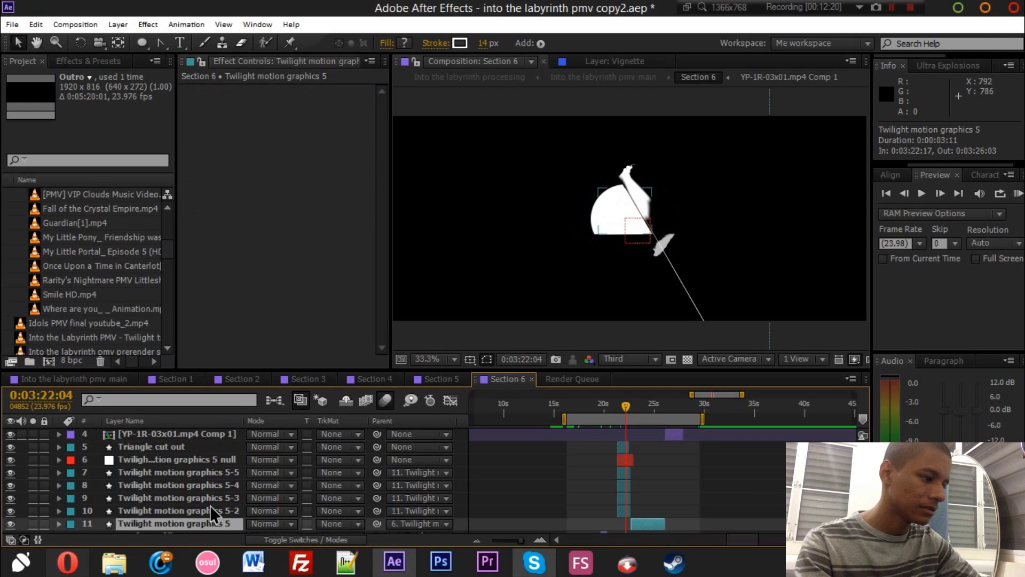
{"action": "left_click", "coordinate": [210, 509]}
{"action": "left_click", "coordinate": [619, 403]}
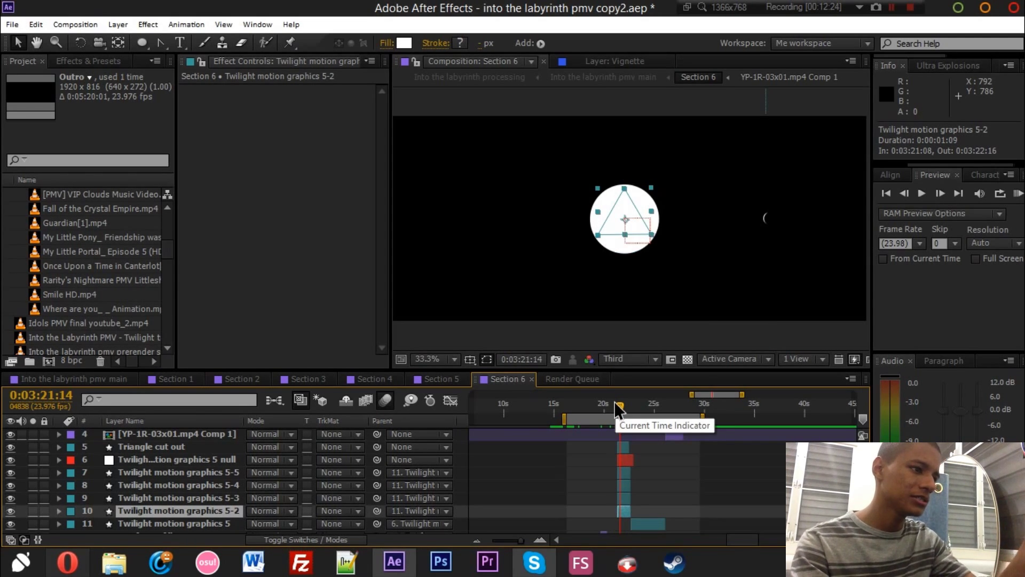
{"action": "left_click", "coordinate": [197, 498]}
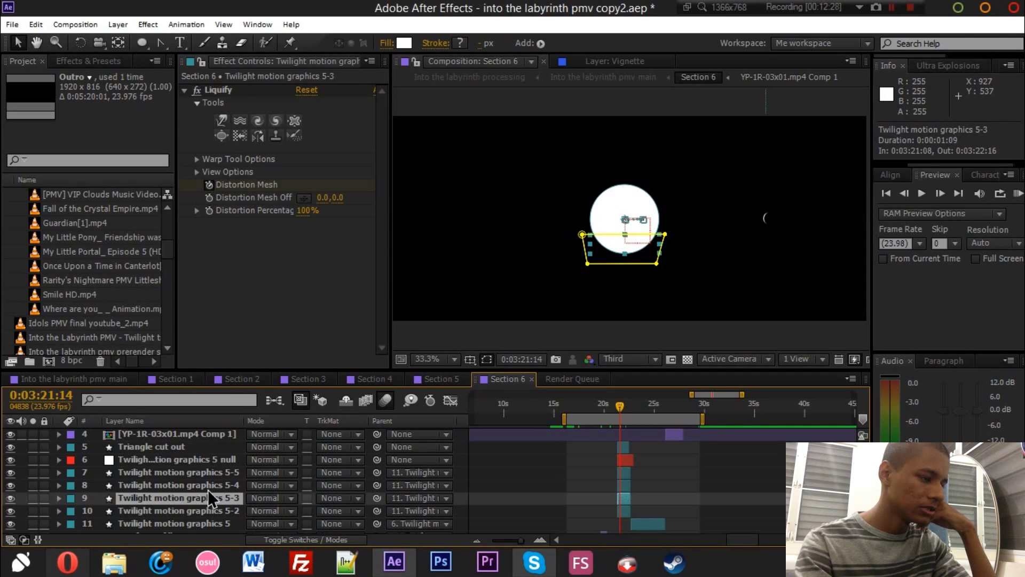
{"action": "left_click", "coordinate": [209, 486]}
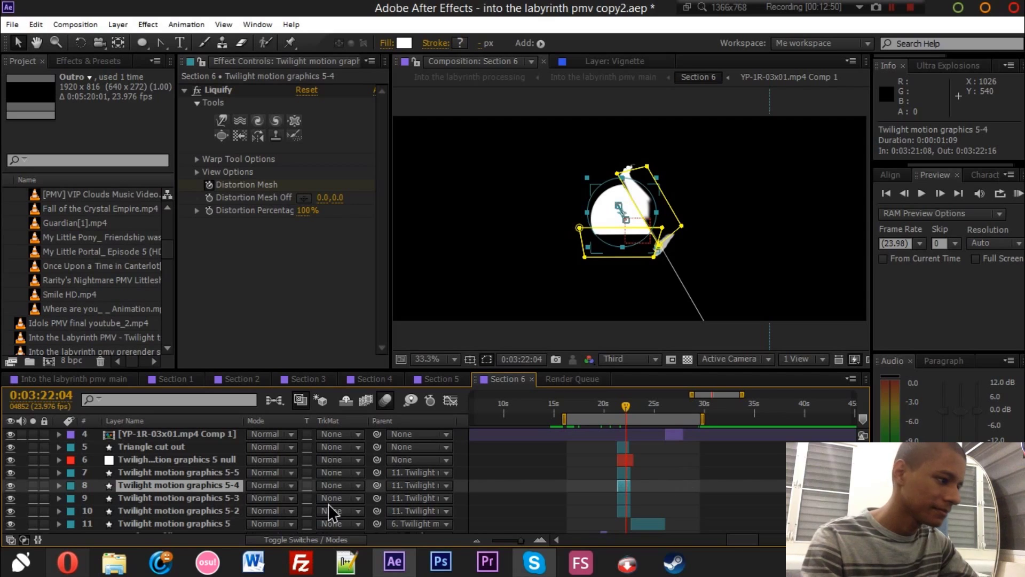
- Select the Triangle cut out layer and switch to the Pen tool
{"action": "left_click", "coordinate": [203, 452]}
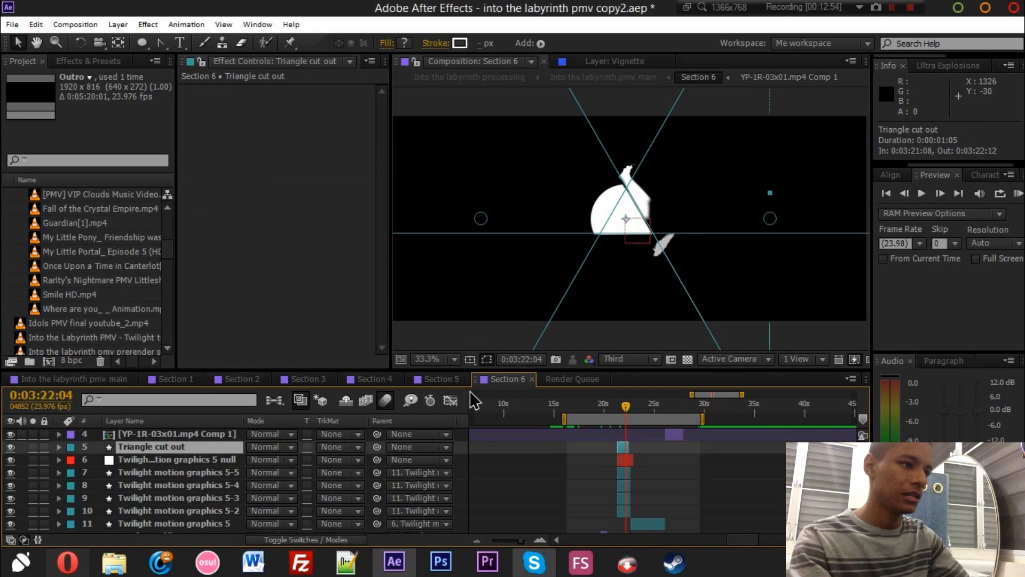
{"action": "left_click", "coordinate": [159, 46]}
{"action": "left_click", "coordinate": [158, 47]}
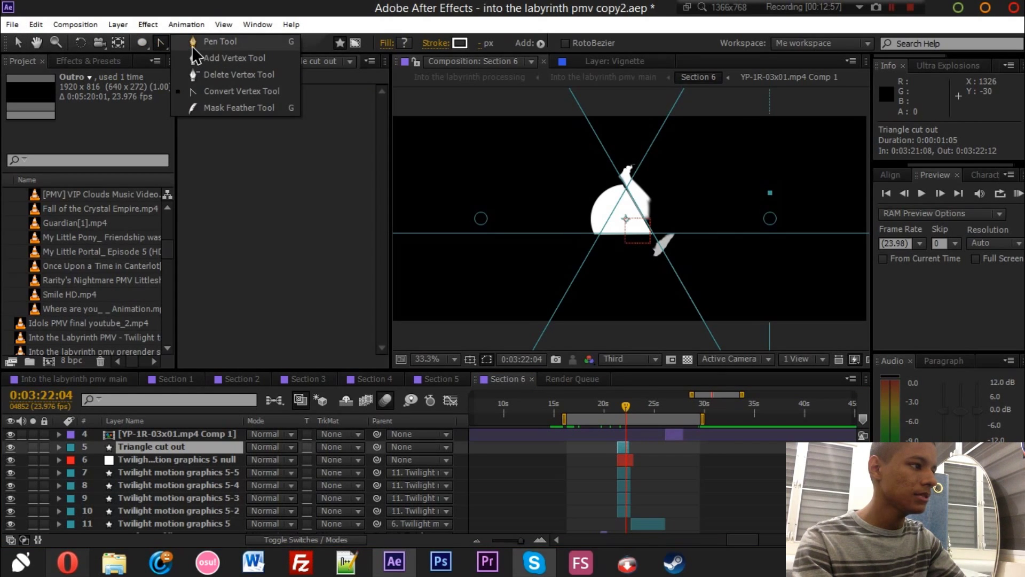
{"action": "left_click", "coordinate": [192, 43]}
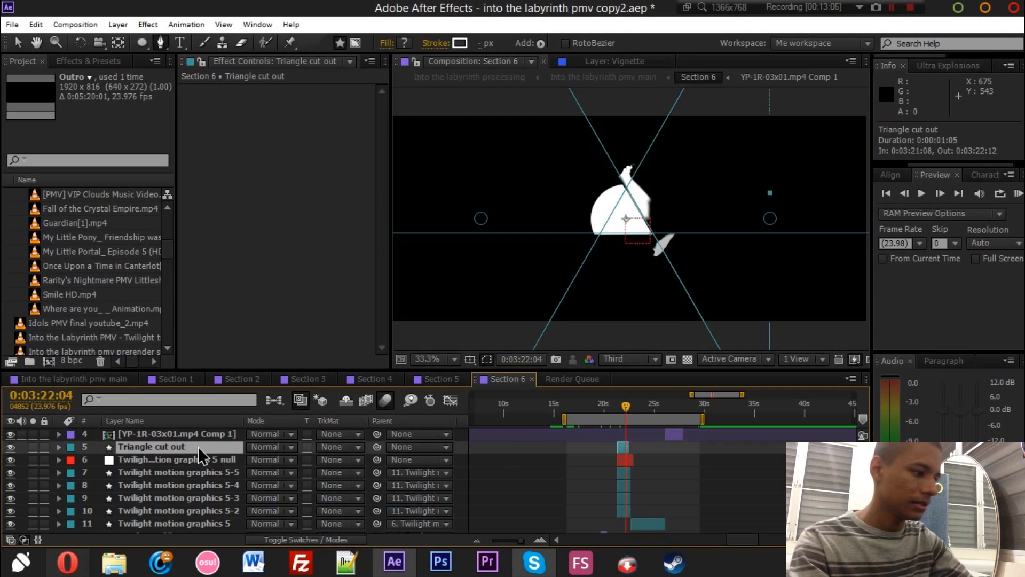
- Check Triangle cut out's Start and End keyframes, then scrub to 0:03:23:11
{"action": "key", "text": "u"}
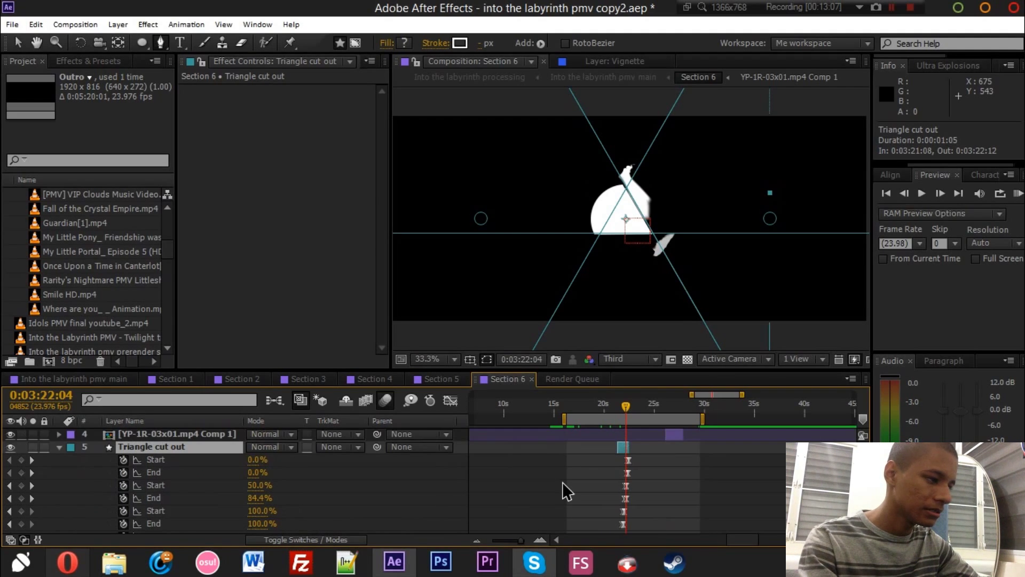
{"action": "key", "text": "u"}
{"action": "scroll", "coordinate": [638, 431], "scroll_direction": "down", "scroll_amount": 2}
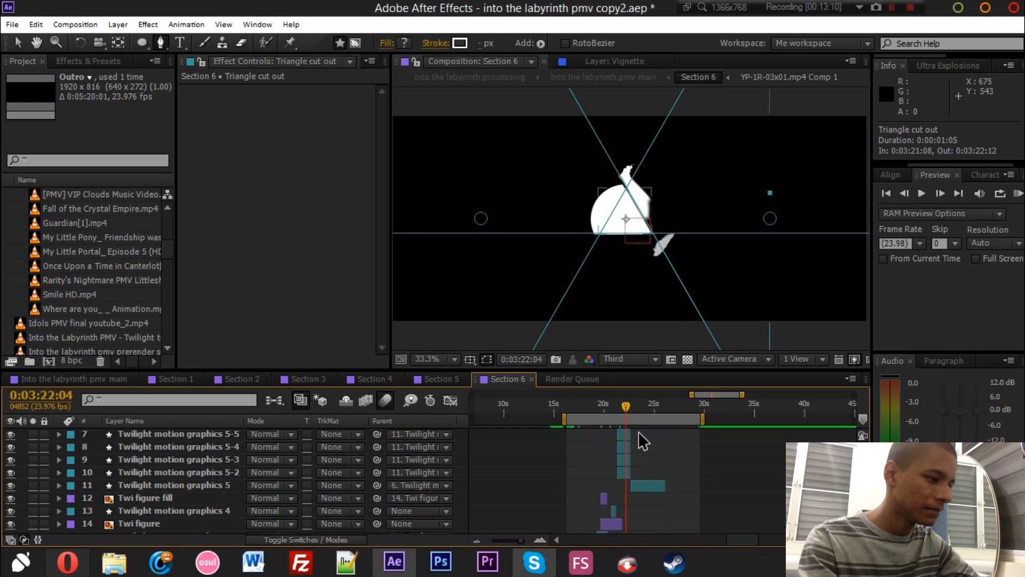
{"action": "left_click_drag", "start_coordinate": [628, 398], "coordinate": [638, 403]}
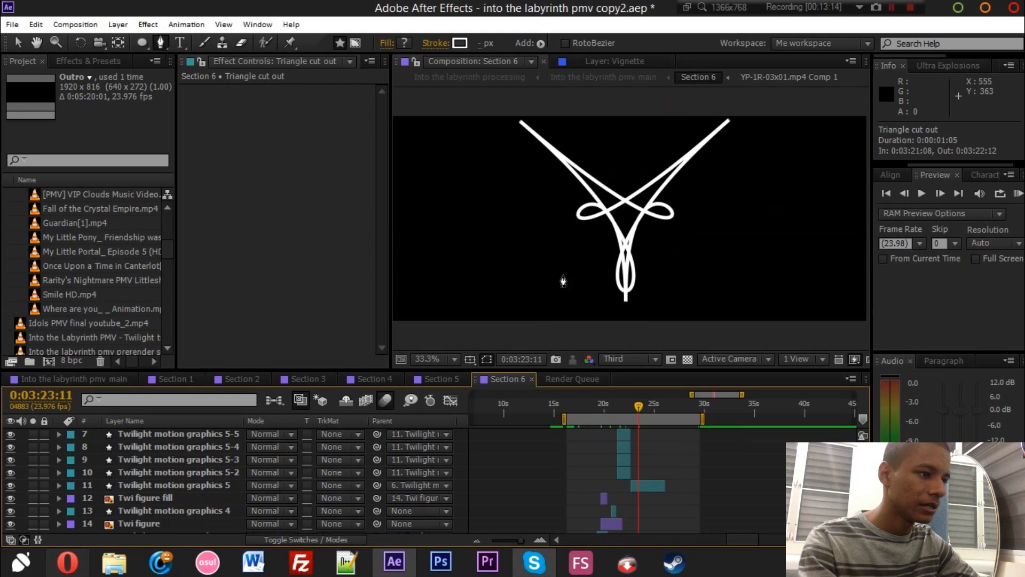
- Select Twilight motion graphics 5 and expand its animated Points, Amount and Position properties
{"action": "left_click", "coordinate": [219, 483]}
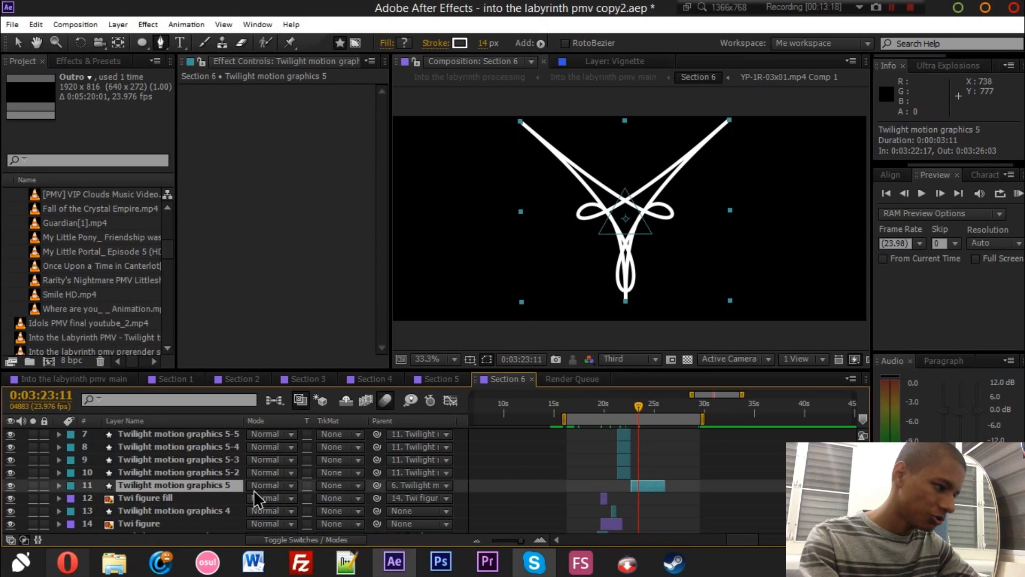
{"action": "key", "text": "u"}
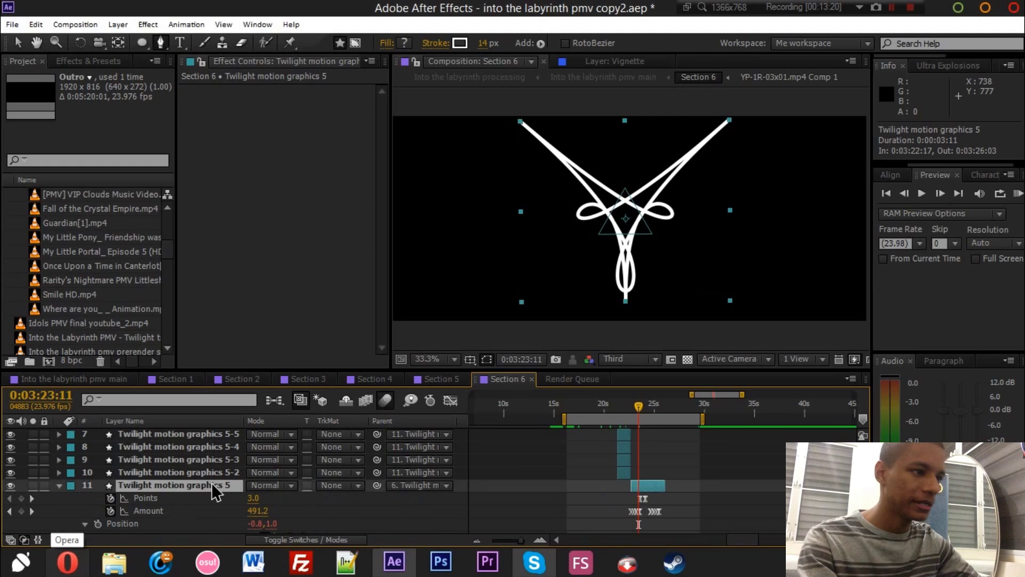
{"action": "scroll", "coordinate": [422, 504], "scroll_direction": "down", "scroll_amount": 3}
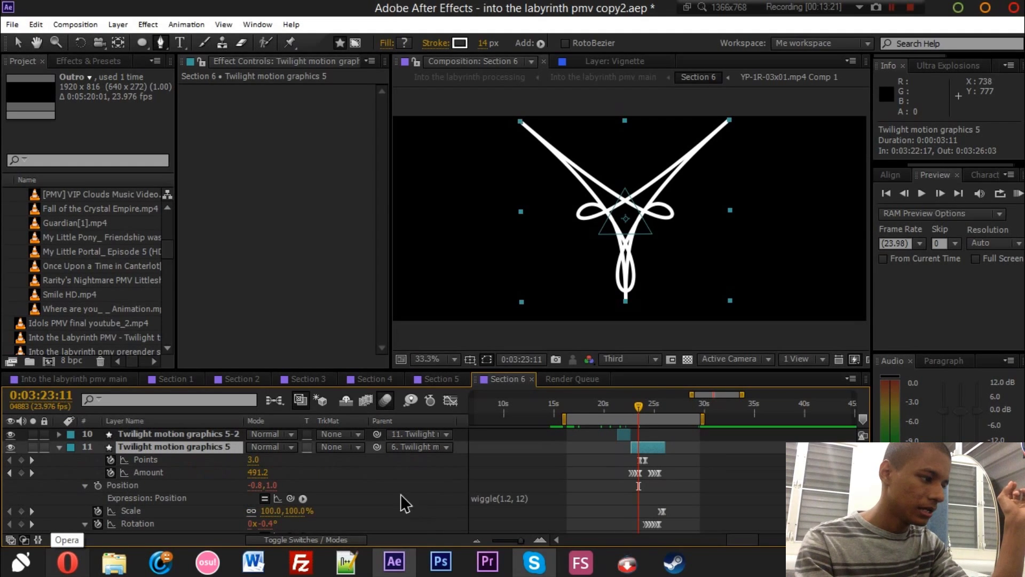
{"action": "left_click", "coordinate": [60, 446]}
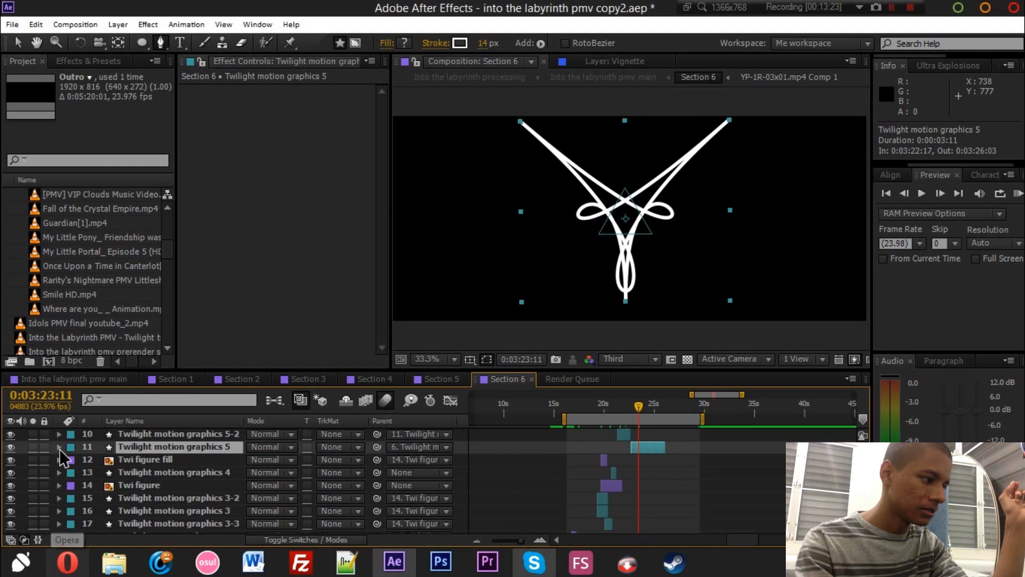
{"action": "left_click", "coordinate": [58, 446], "text": "ctrl"}
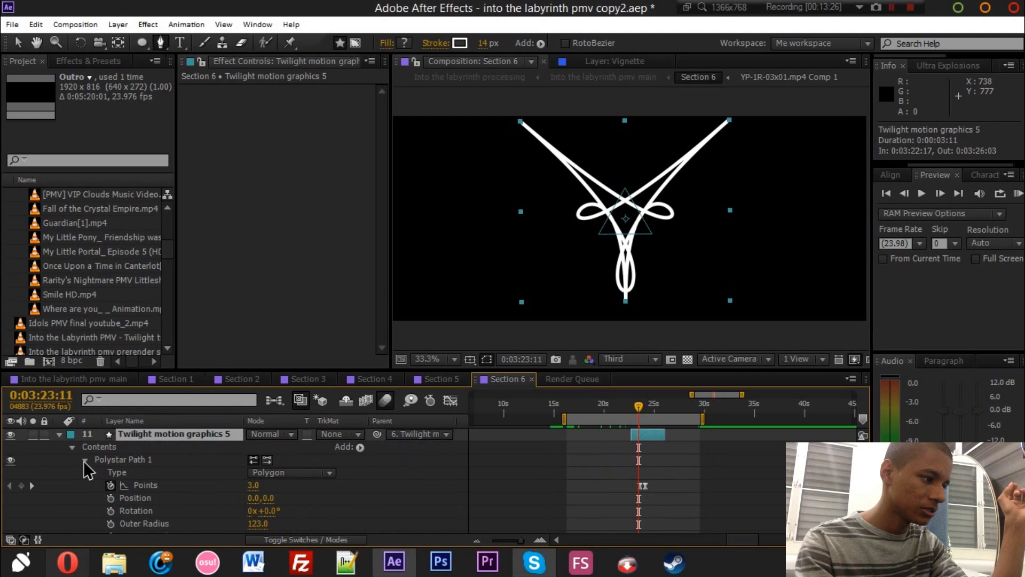
{"action": "left_click", "coordinate": [85, 461]}
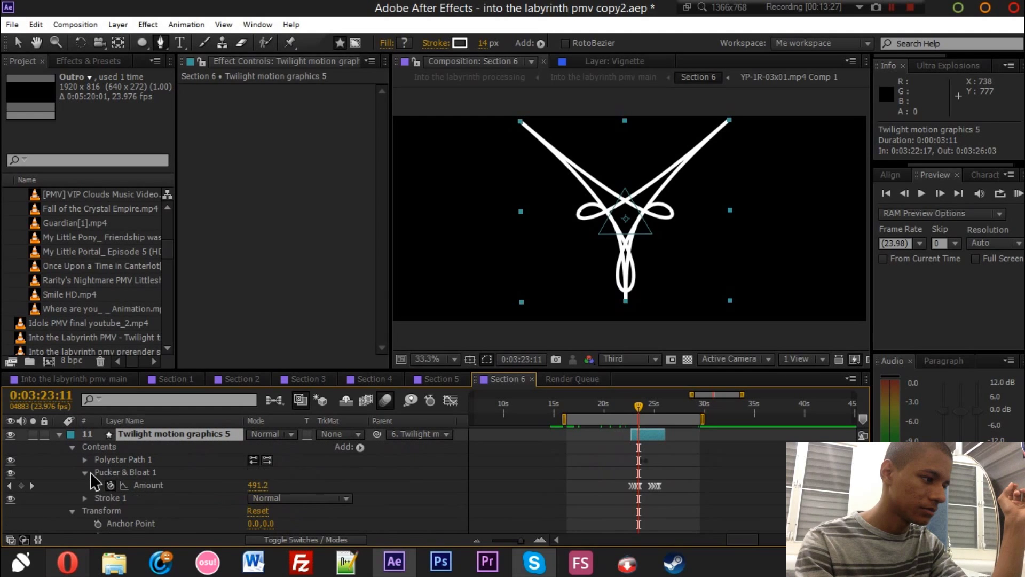
- Test lowering the Pucker & Bloat Amount, then undo it back to 491.2
{"action": "left_click", "coordinate": [188, 475]}
{"action": "left_click_drag", "start_coordinate": [250, 484], "coordinate": [556, 454]}
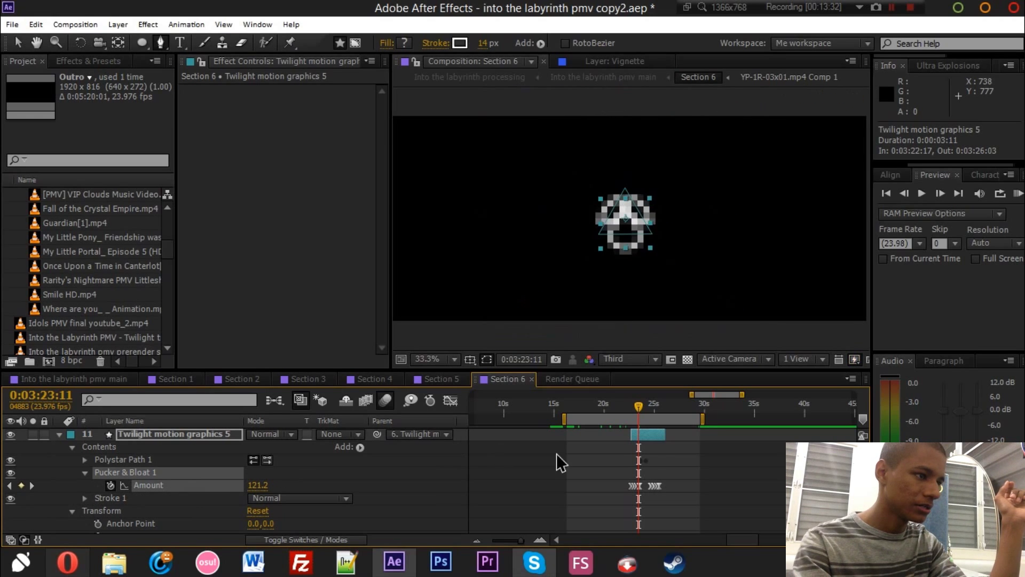
{"action": "key", "text": "ctrl+z"}
{"action": "left_click", "coordinate": [688, 460]}
- Jump to 0:03:24:17 to view the starburst shape
{"action": "scroll", "coordinate": [689, 436], "scroll_direction": "down", "scroll_amount": 3}
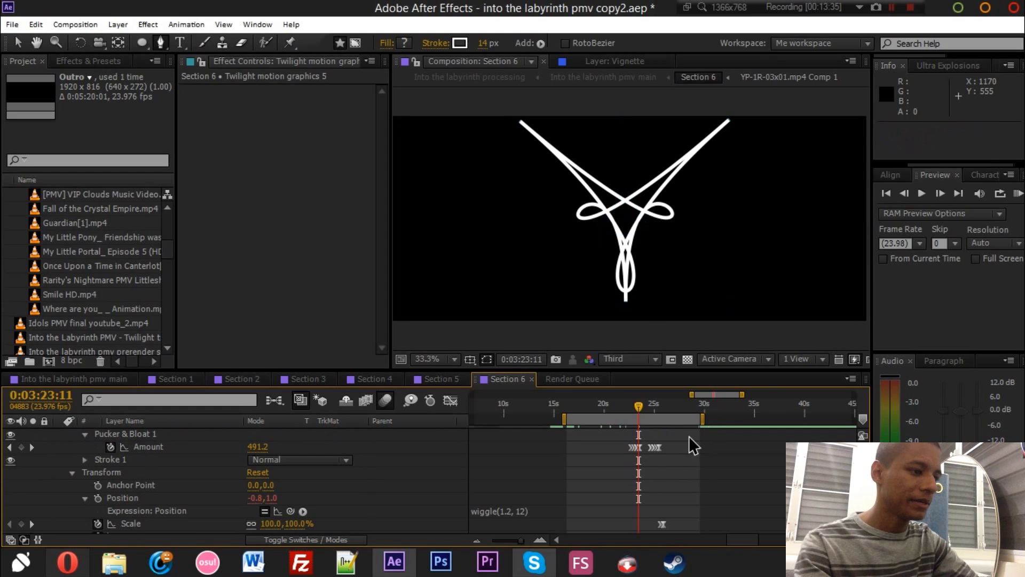
{"action": "scroll", "coordinate": [651, 416], "scroll_direction": "down", "scroll_amount": 1}
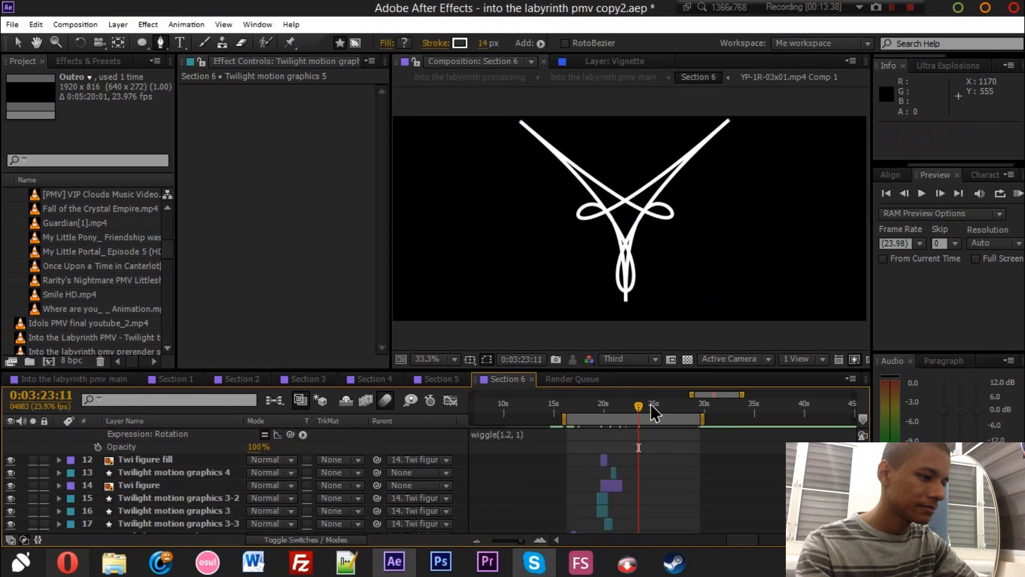
{"action": "left_click", "coordinate": [650, 405]}
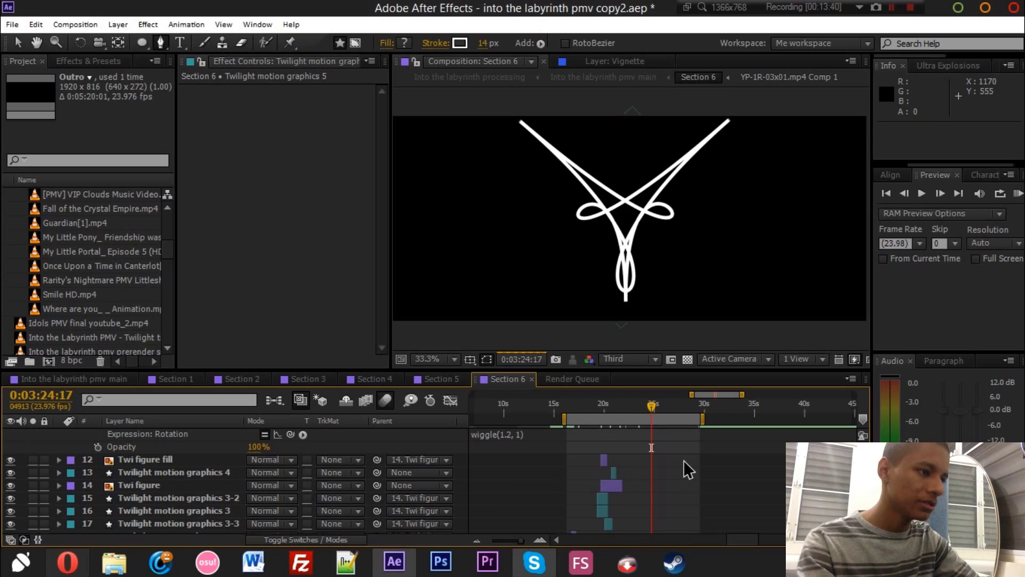
{"action": "scroll", "coordinate": [684, 460], "scroll_direction": "up", "scroll_amount": 2}
{"action": "scroll", "coordinate": [684, 460], "scroll_direction": "up", "scroll_amount": 1}
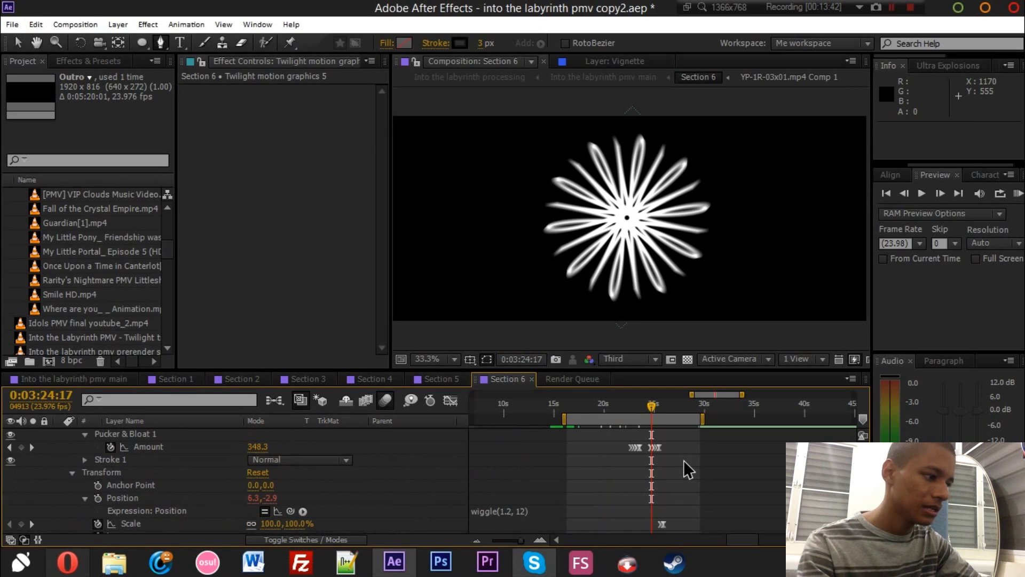
- Advance the playhead until the shape becomes a spiky white star outline, around 0:03:26:11
{"action": "scroll", "coordinate": [683, 461], "scroll_direction": "down", "scroll_amount": 1}
{"action": "scroll", "coordinate": [684, 461], "scroll_direction": "down", "scroll_amount": 2}
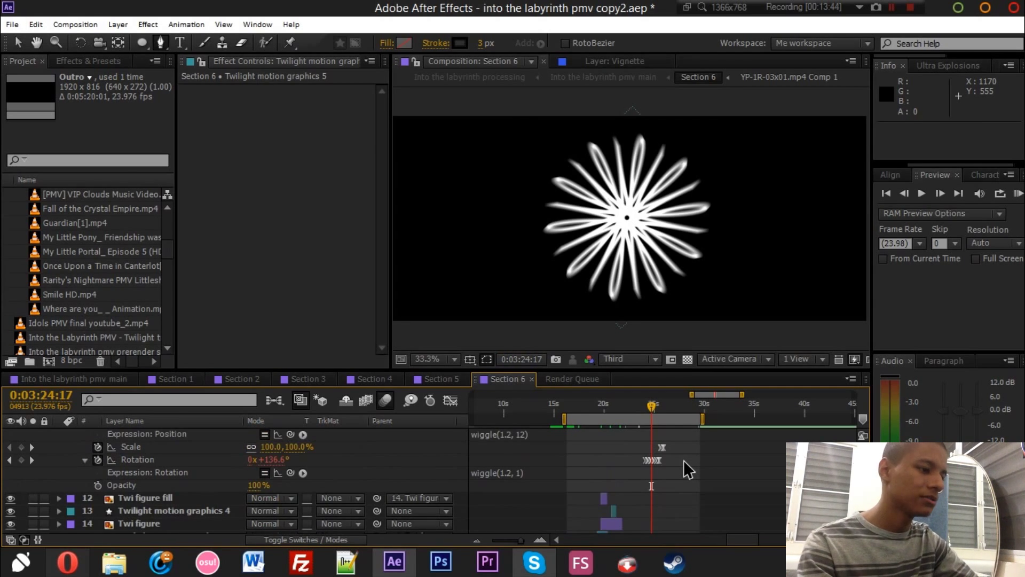
{"action": "scroll", "coordinate": [683, 461], "scroll_direction": "up", "scroll_amount": 1}
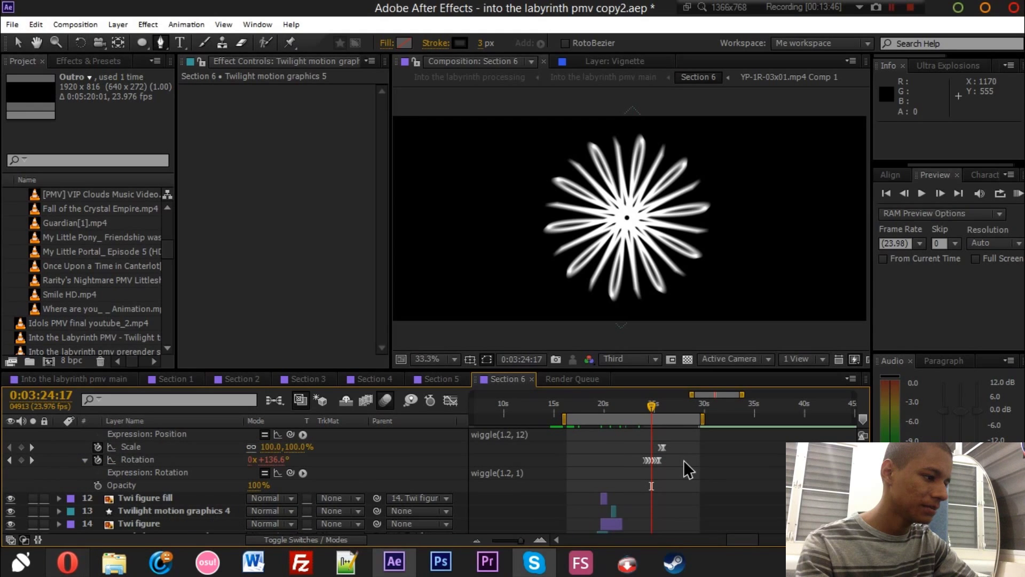
{"action": "scroll", "coordinate": [684, 460], "scroll_direction": "up", "scroll_amount": 3}
{"action": "left_click_drag", "start_coordinate": [658, 404], "coordinate": [661, 407]}
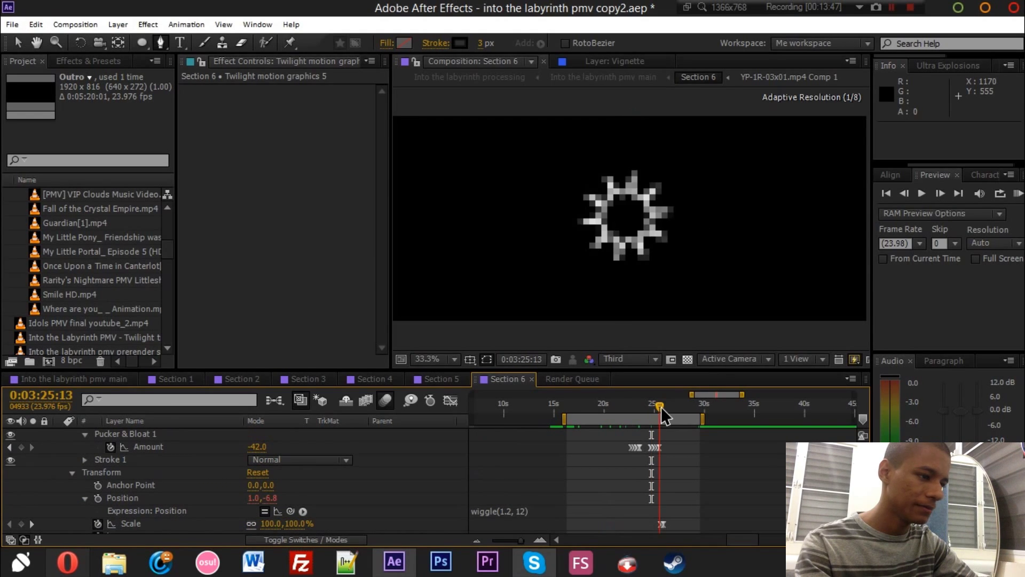
{"action": "scroll", "coordinate": [680, 472], "scroll_direction": "up", "scroll_amount": 4}
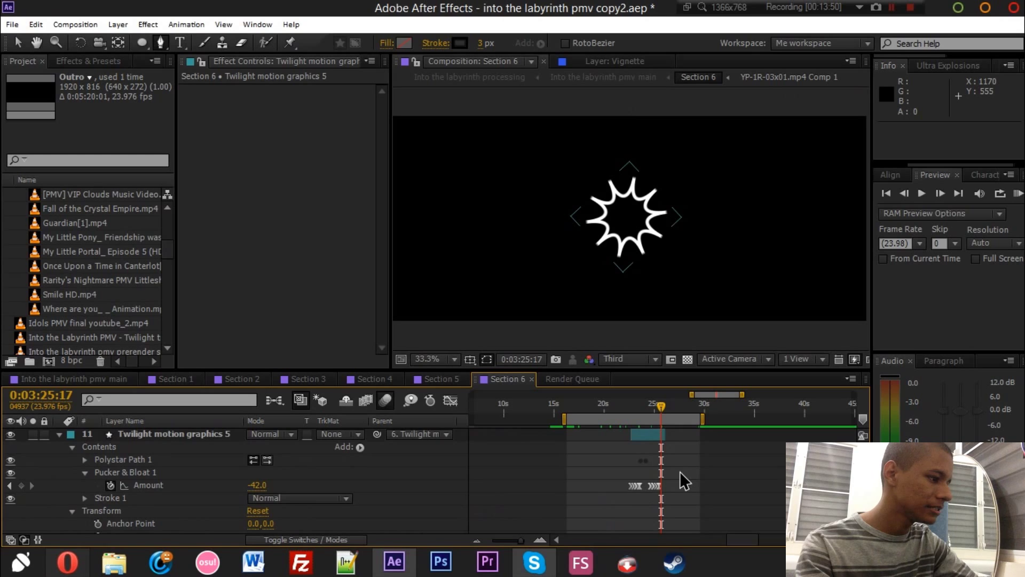
{"action": "scroll", "coordinate": [681, 472], "scroll_direction": "down", "scroll_amount": 5}
{"action": "scroll", "coordinate": [681, 472], "scroll_direction": "up", "scroll_amount": 10}
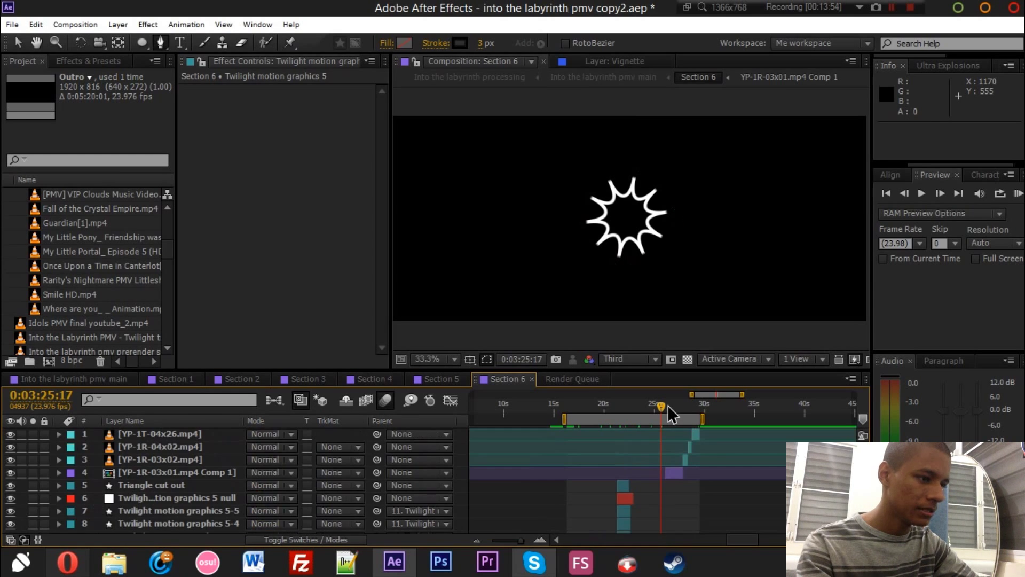
{"action": "left_click", "coordinate": [668, 405]}
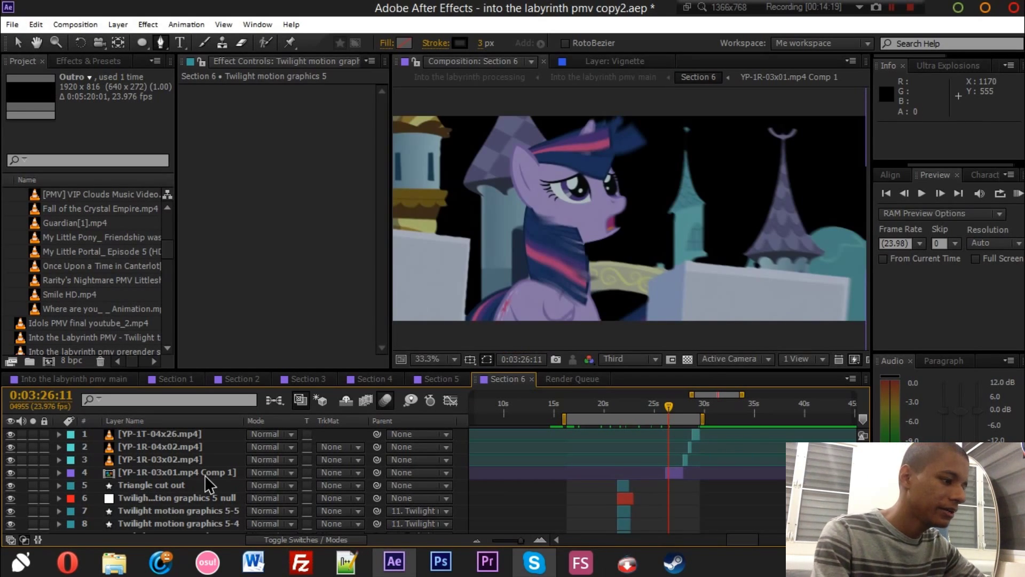
- Select the YP-1R-03x01.mp4 Comp 1 layer and review its Timewarp (Speed 350), Mosaic and RSMB effects
{"action": "left_click", "coordinate": [204, 473]}
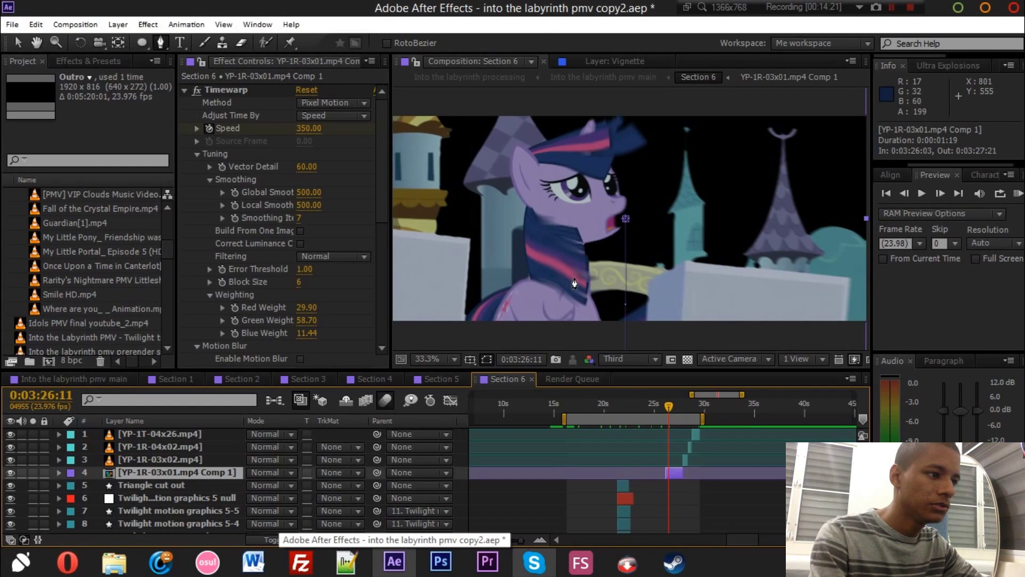
{"action": "left_click", "coordinate": [18, 43]}
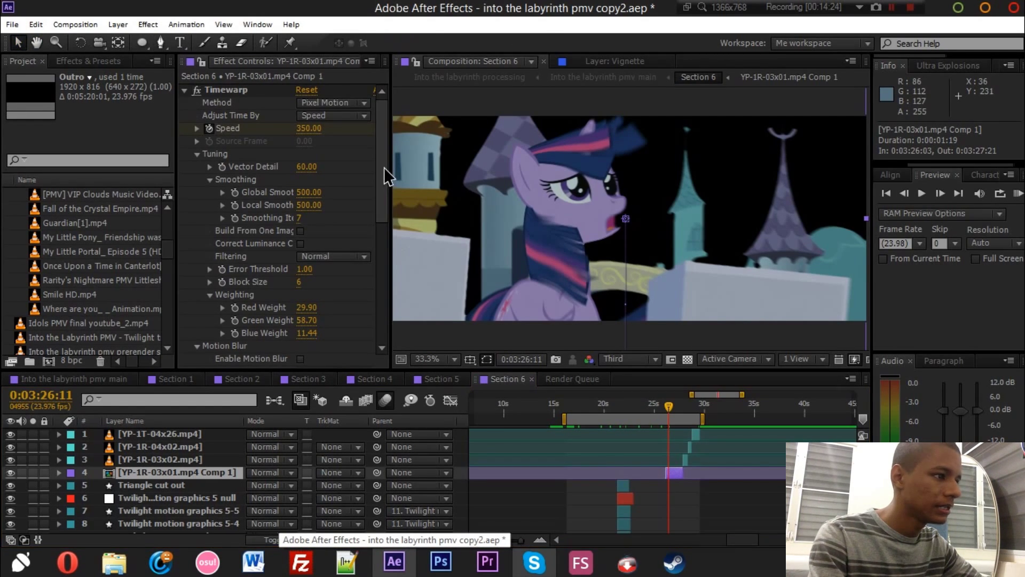
{"action": "scroll", "coordinate": [387, 237], "scroll_direction": "down", "scroll_amount": 5}
{"action": "scroll", "coordinate": [385, 294], "scroll_direction": "down", "scroll_amount": 4}
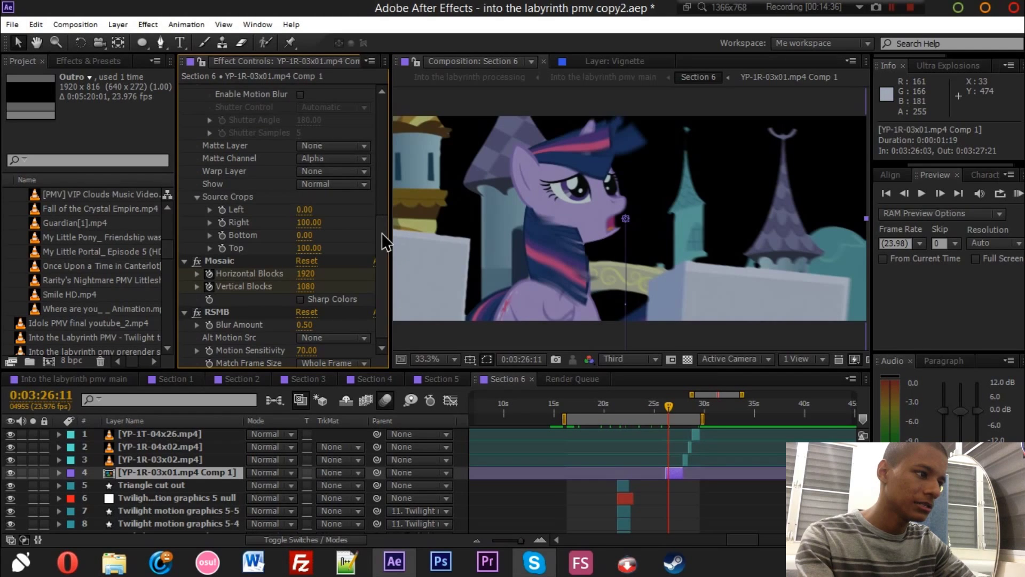
{"action": "scroll", "coordinate": [379, 209], "scroll_direction": "up", "scroll_amount": 4}
{"action": "scroll", "coordinate": [380, 176], "scroll_direction": "up", "scroll_amount": 4}
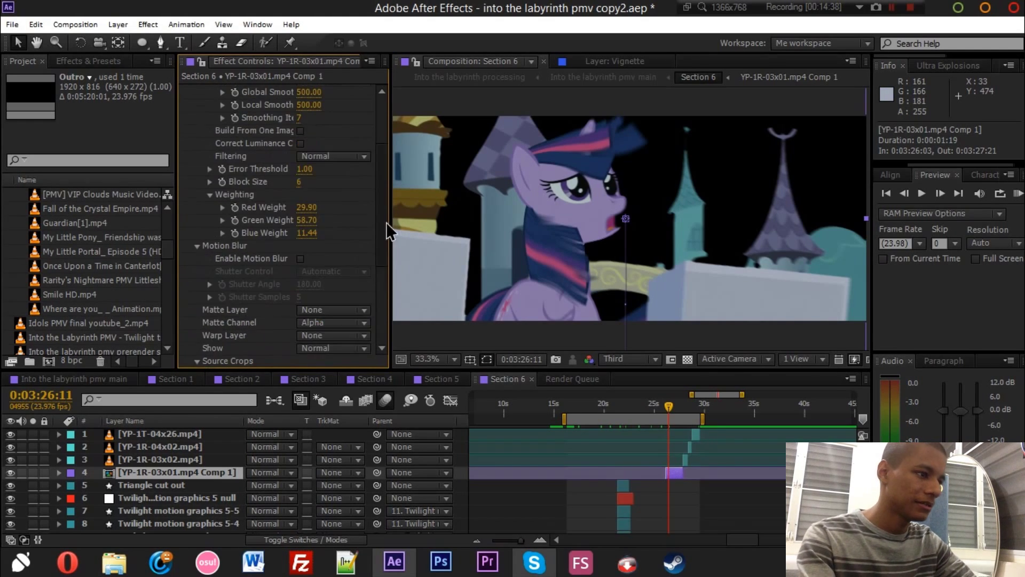
- Open the YP-1R-03x01.mp4 Comp 1 precomp and toggle the clip's effects off and back on
{"action": "double_click", "coordinate": [187, 474]}
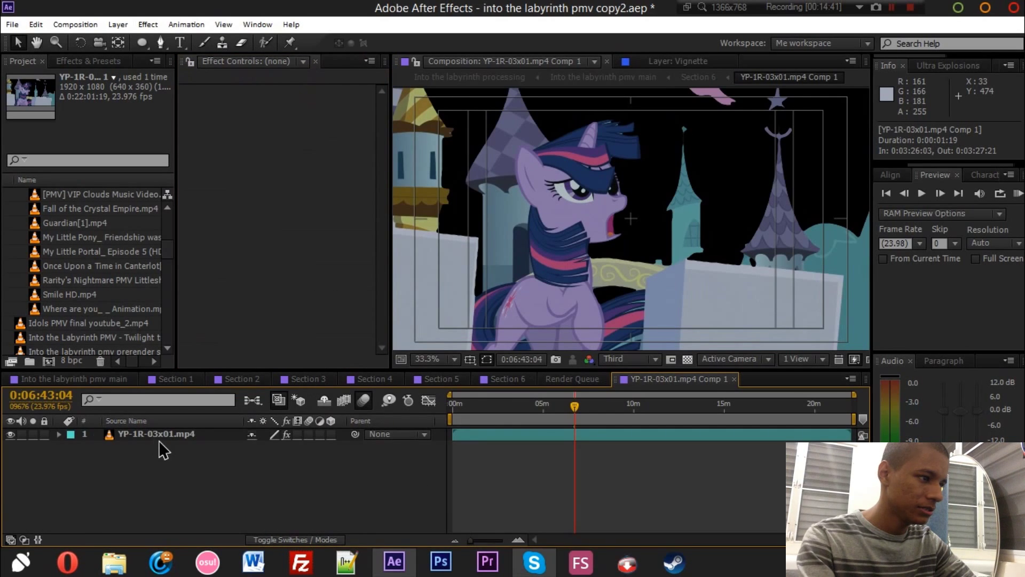
{"action": "left_click", "coordinate": [118, 434]}
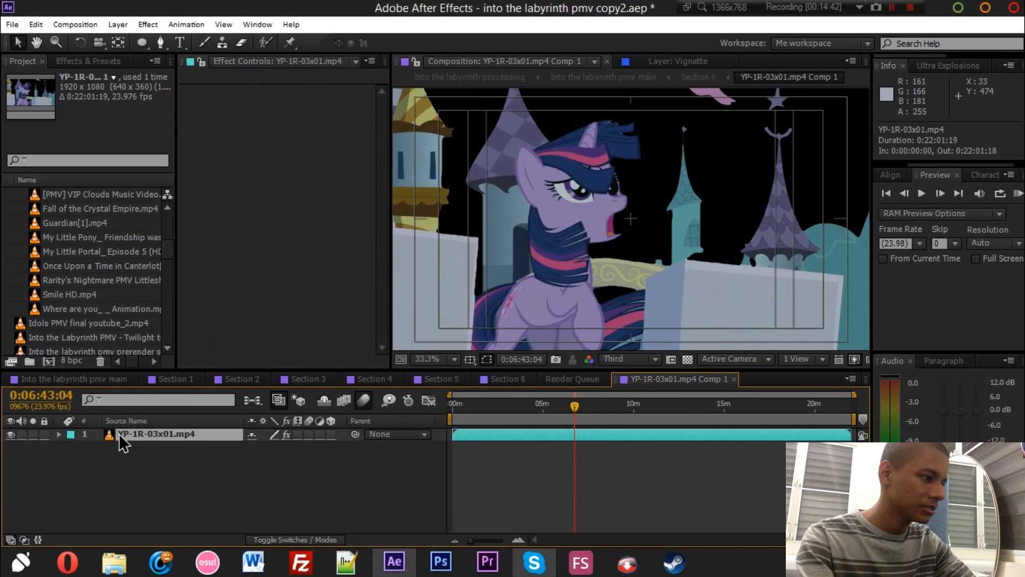
{"action": "left_click", "coordinate": [286, 433]}
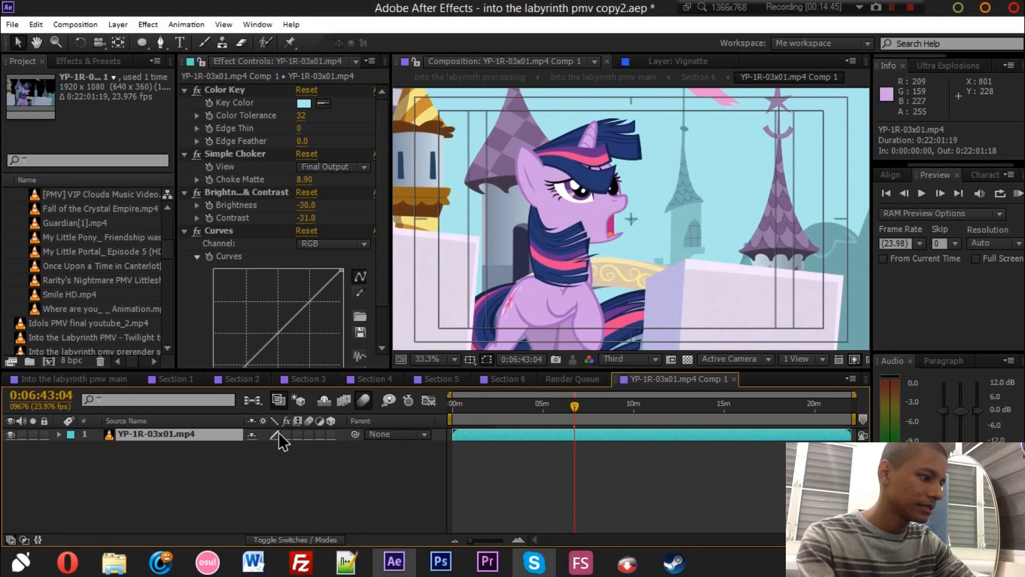
{"action": "left_click", "coordinate": [286, 433]}
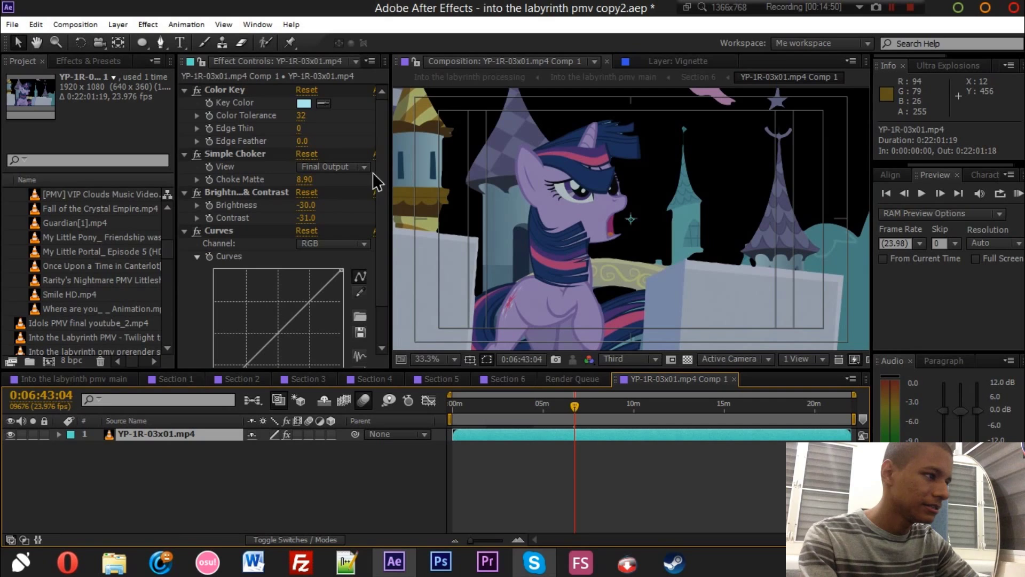
- Disable the Simple Choker effect and set the viewer magnification to 100%
{"action": "left_click", "coordinate": [249, 89]}
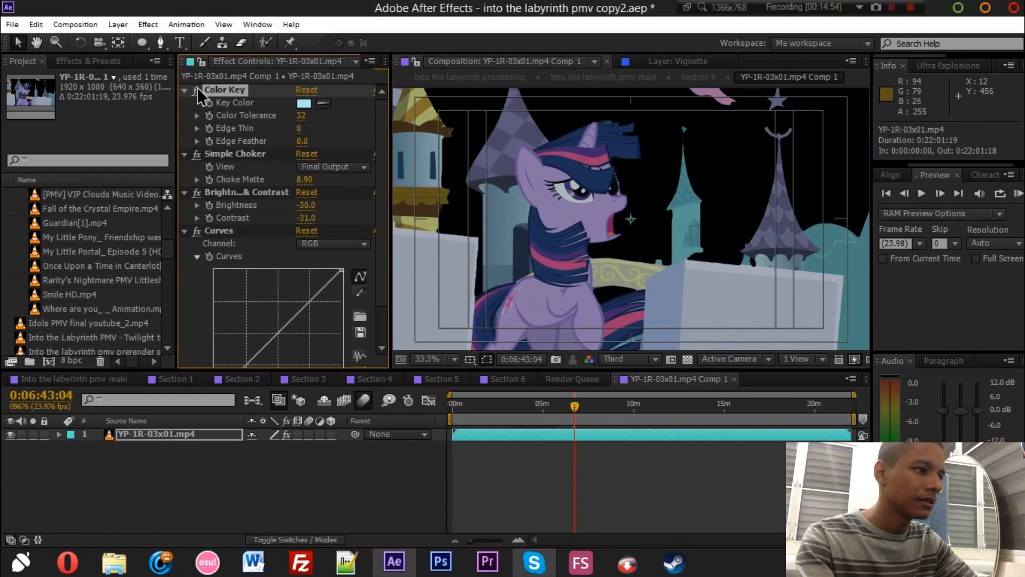
{"action": "left_click", "coordinate": [196, 154]}
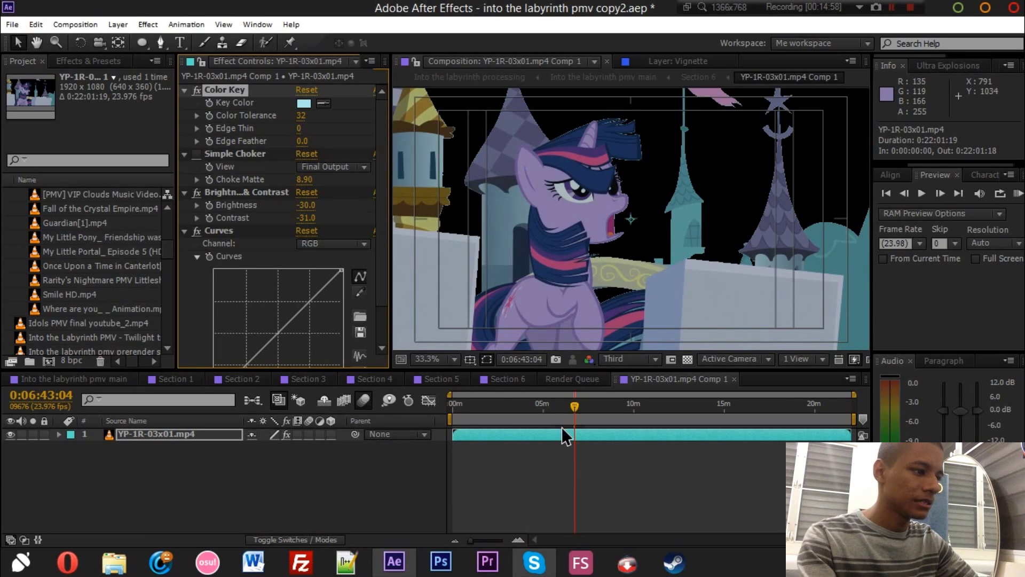
{"action": "left_click", "coordinate": [434, 359]}
{"action": "left_click", "coordinate": [455, 243]}
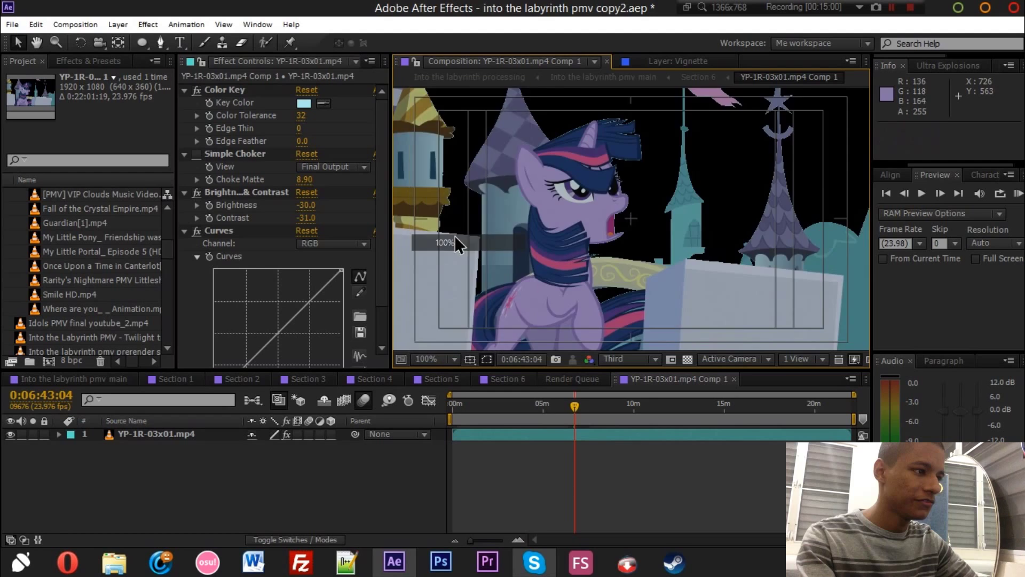
- Frame the pony's face in the viewer and render it at Full resolution
{"action": "left_click_drag", "start_coordinate": [609, 228], "coordinate": [598, 291]}
{"action": "left_click", "coordinate": [634, 358]}
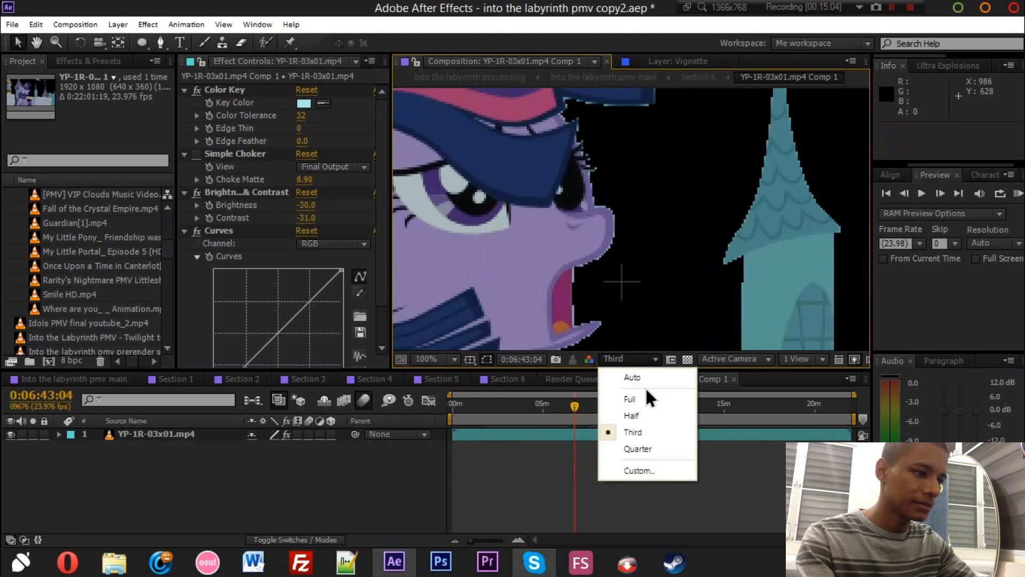
{"action": "left_click", "coordinate": [633, 399]}
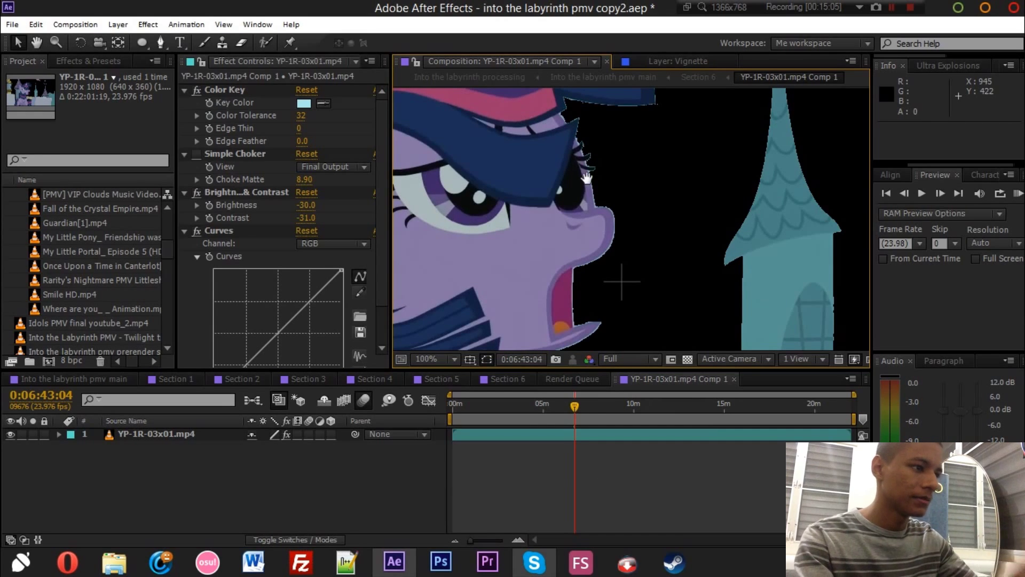
{"action": "left_click_drag", "start_coordinate": [537, 191], "coordinate": [541, 250]}
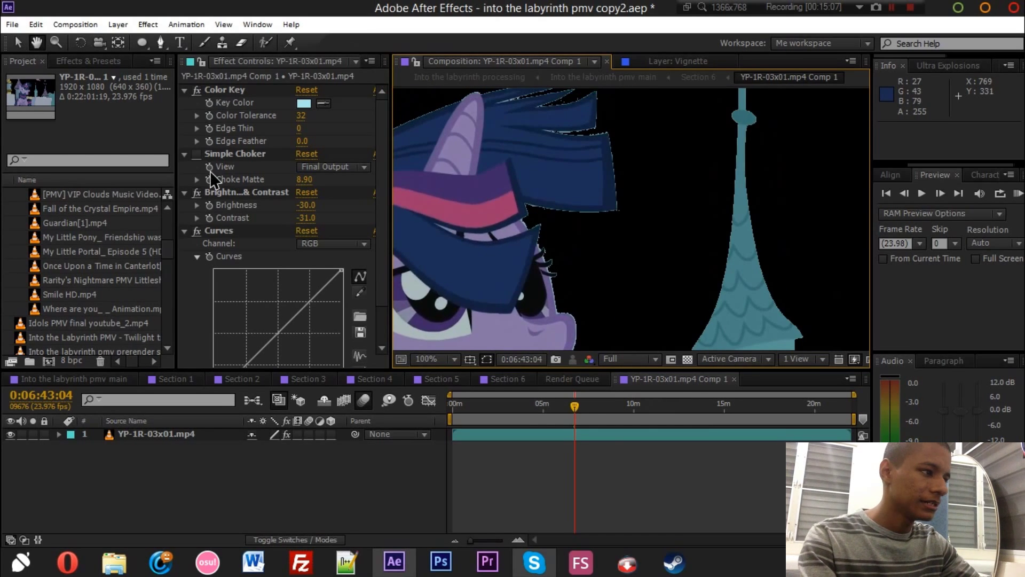
{"action": "key", "text": "v"}
- Switch off the Brightness & Contrast and Curves effects
{"action": "left_click", "coordinate": [196, 154]}
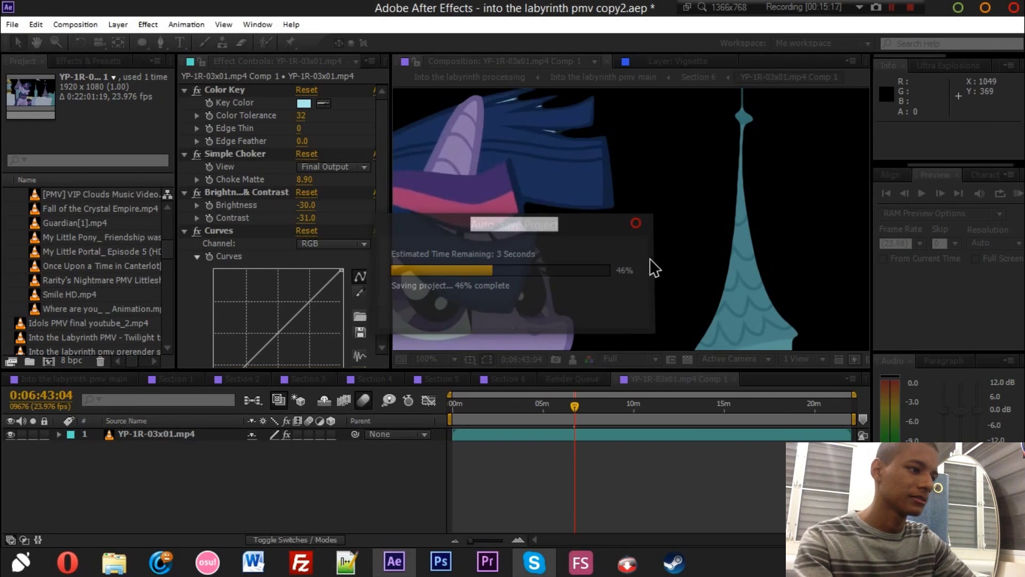
{"action": "left_click", "coordinate": [197, 192]}
{"action": "left_click", "coordinate": [196, 232]}
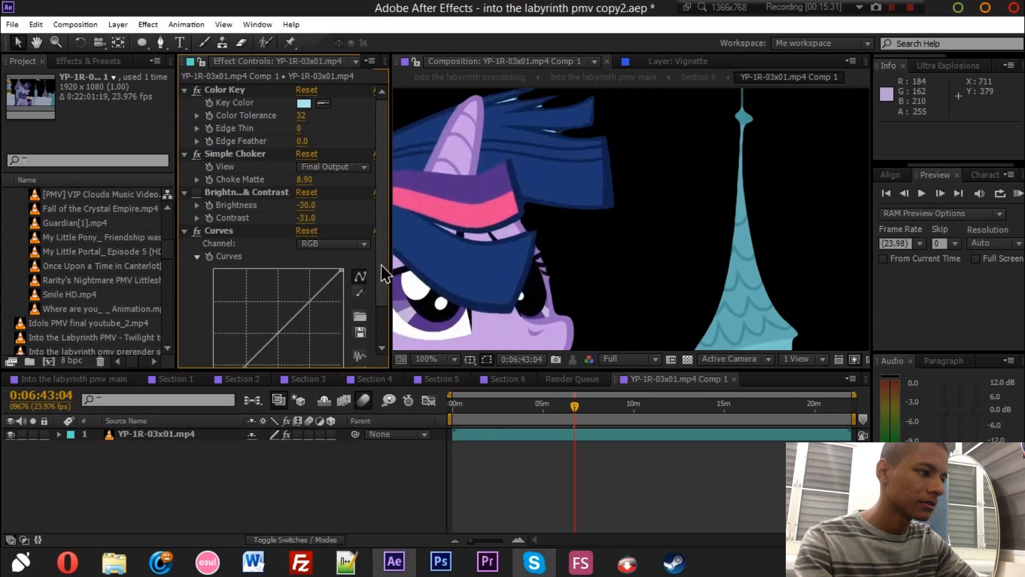
- Cycle the Curves channel view through Red, Green and Blue, ending back on Red
{"action": "scroll", "coordinate": [381, 265], "scroll_direction": "down", "scroll_amount": 2}
{"action": "left_click", "coordinate": [364, 200]}
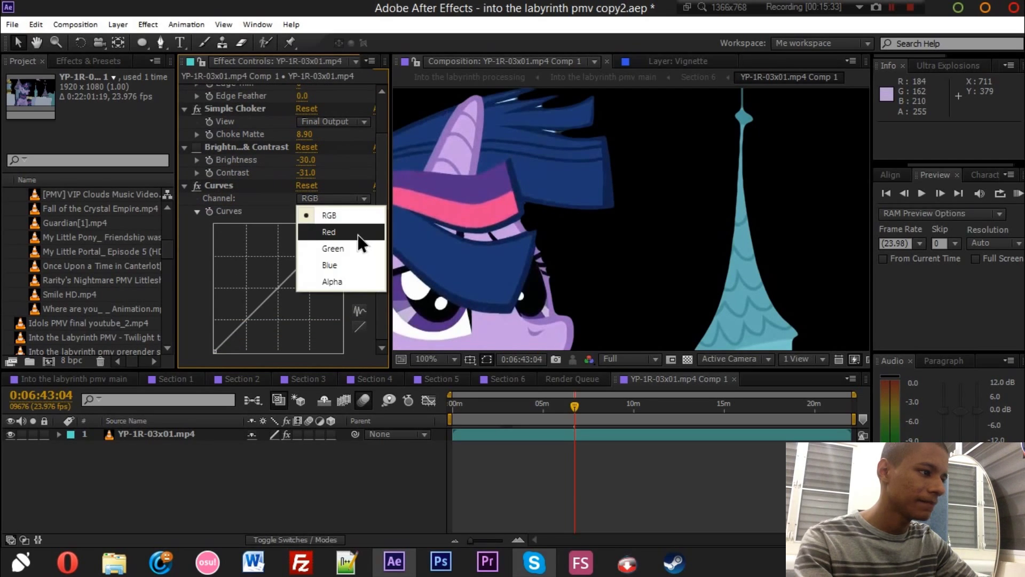
{"action": "left_click", "coordinate": [329, 231]}
{"action": "left_click", "coordinate": [339, 199]}
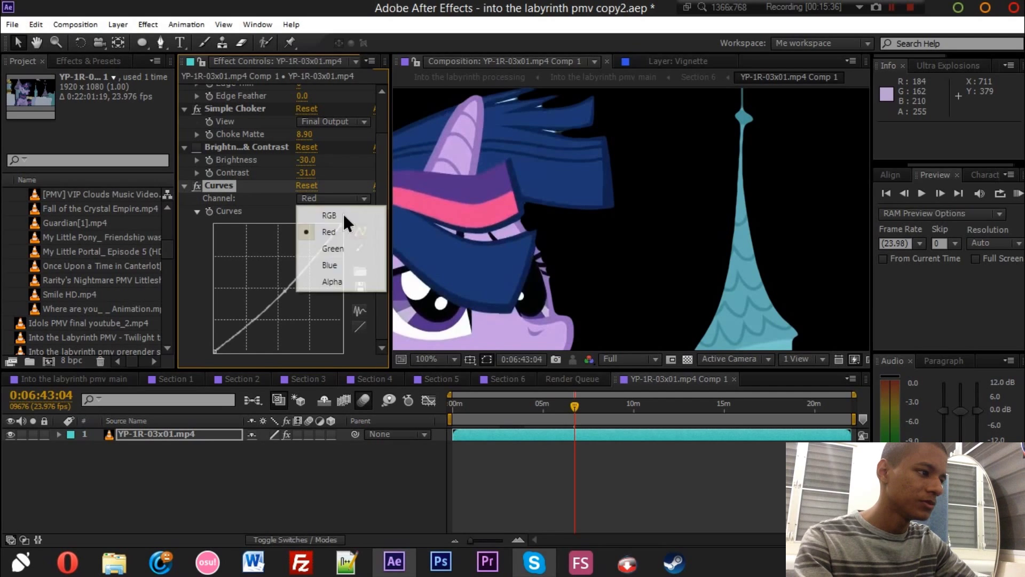
{"action": "left_click", "coordinate": [332, 248]}
{"action": "left_click", "coordinate": [337, 200]}
{"action": "left_click", "coordinate": [334, 265]}
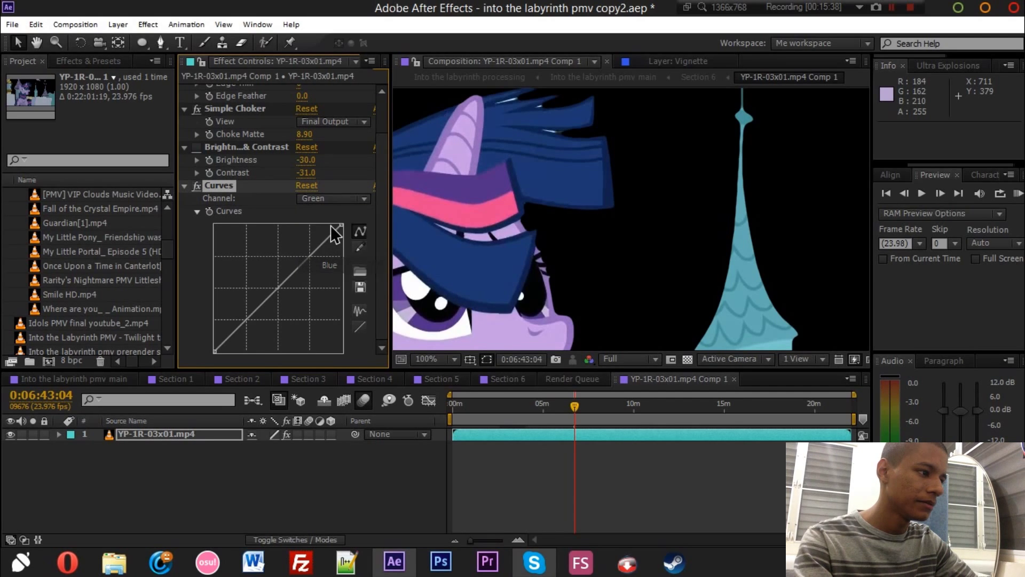
{"action": "left_click", "coordinate": [333, 202]}
{"action": "left_click", "coordinate": [331, 232]}
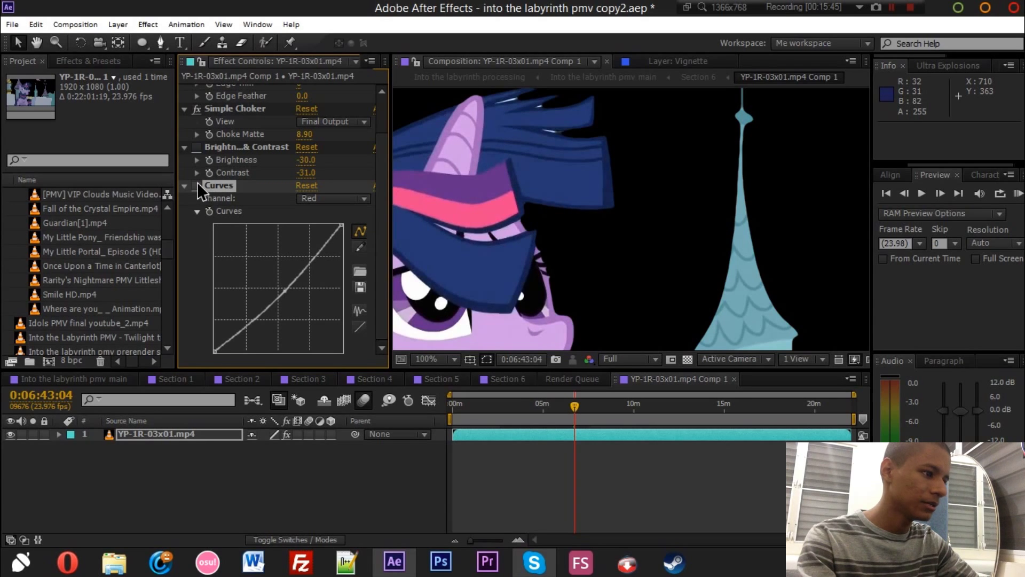
- Re-enable Brightness & Contrast and return to the Section 6 timeline
{"action": "left_click", "coordinate": [194, 149]}
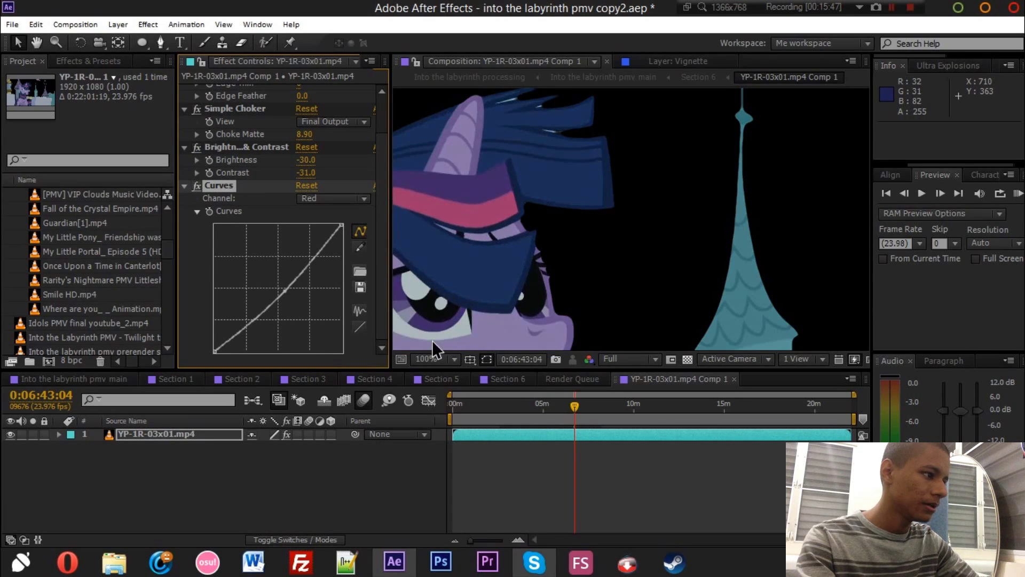
{"action": "left_click", "coordinate": [566, 379]}
{"action": "left_click", "coordinate": [509, 376]}
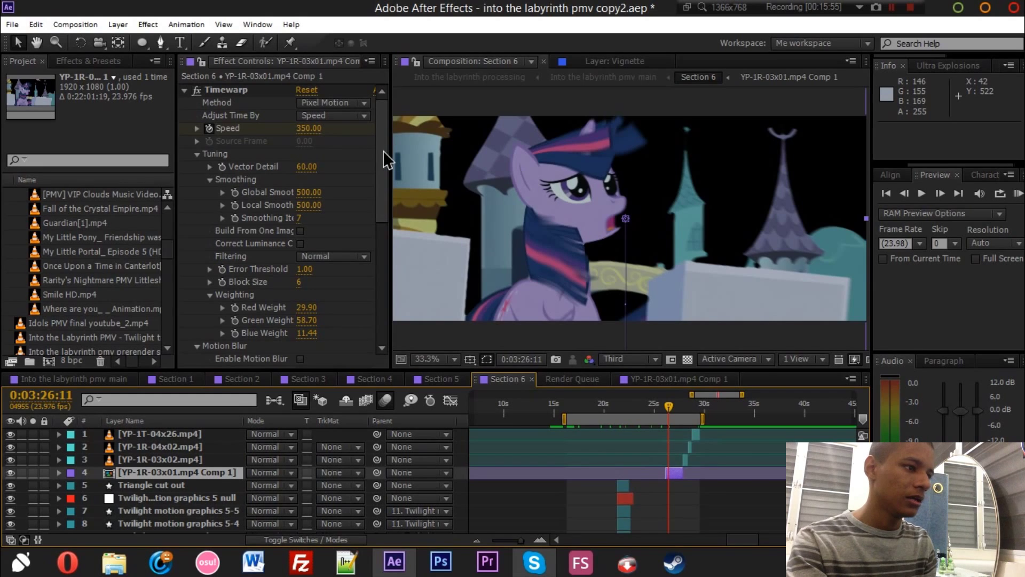
- Select the Timewarp effect and set the Section 6 work area start at 0:03:26:11 with B
{"action": "left_click", "coordinate": [221, 89]}
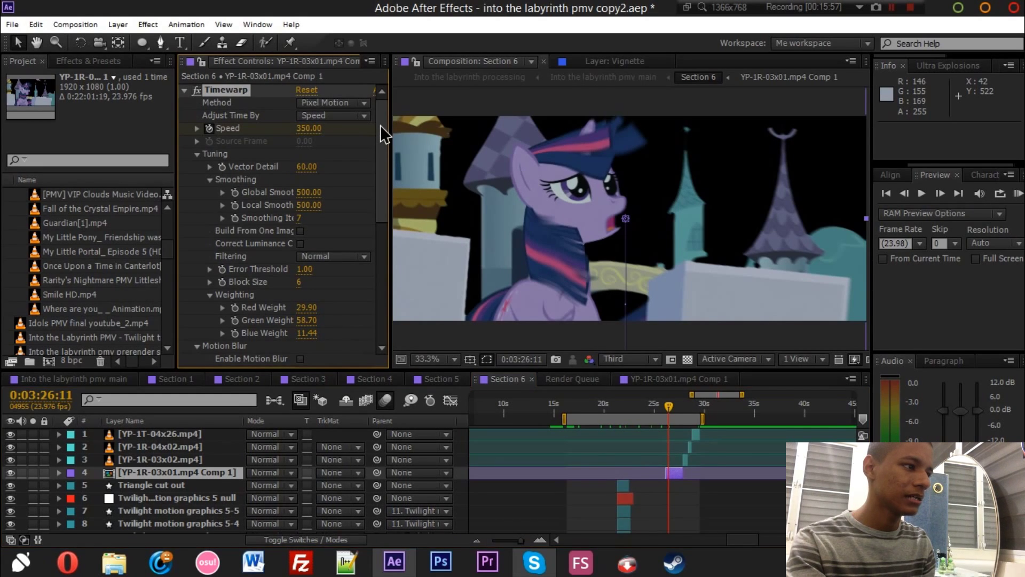
{"action": "scroll", "coordinate": [381, 137], "scroll_direction": "down", "scroll_amount": 1}
{"action": "scroll", "coordinate": [384, 114], "scroll_direction": "up", "scroll_amount": 1}
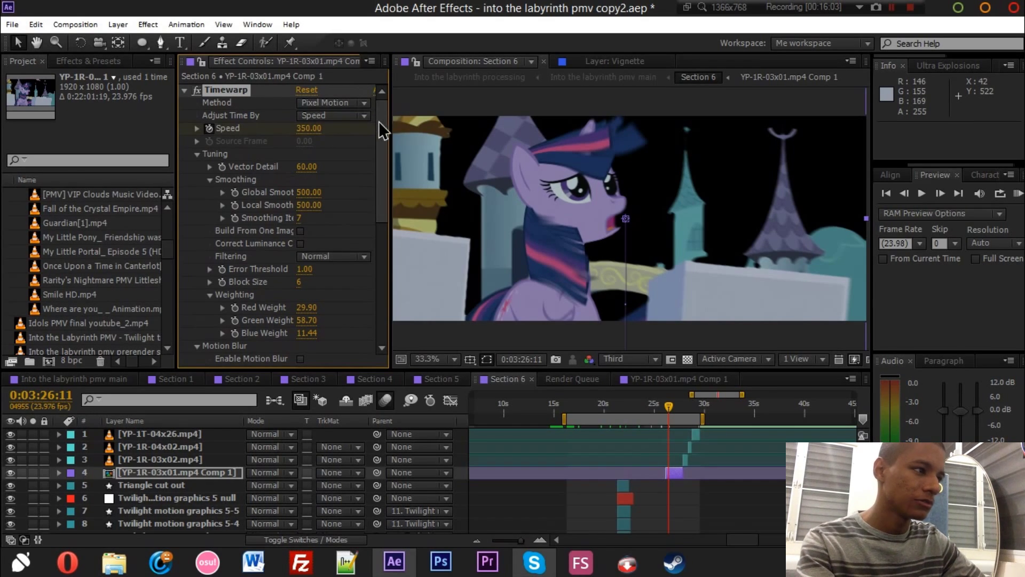
{"action": "scroll", "coordinate": [371, 163], "scroll_direction": "down", "scroll_amount": 1}
{"action": "scroll", "coordinate": [374, 176], "scroll_direction": "down", "scroll_amount": 6}
{"action": "scroll", "coordinate": [374, 118], "scroll_direction": "up", "scroll_amount": 8}
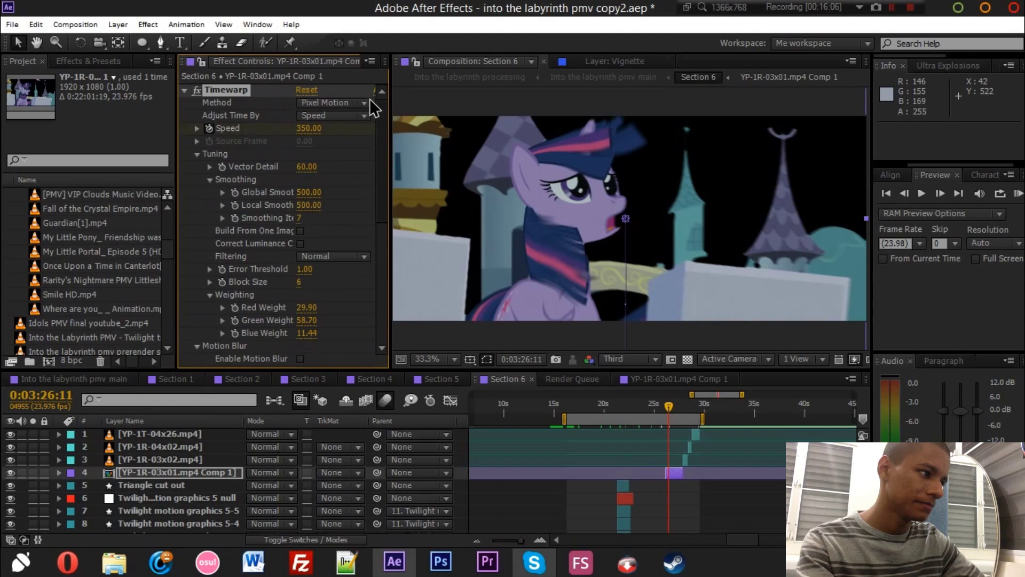
{"action": "scroll", "coordinate": [385, 219], "scroll_direction": "down", "scroll_amount": 6}
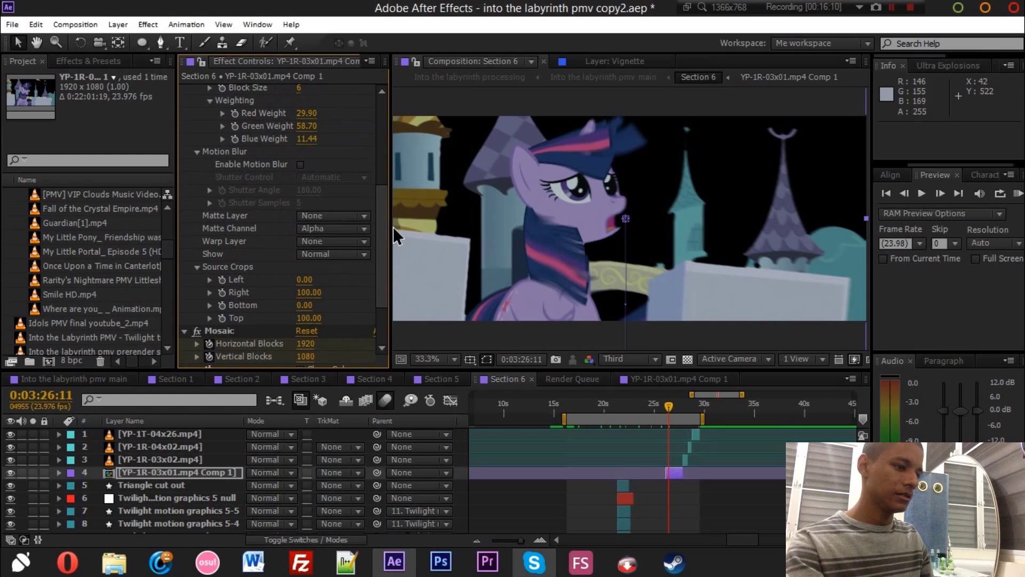
{"action": "key", "text": "b"}
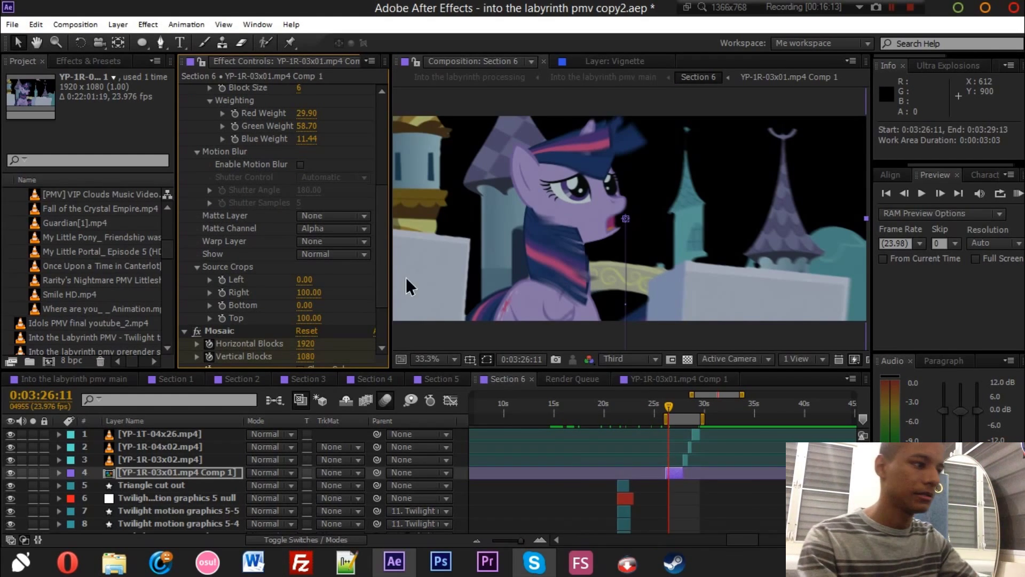
- Review the RSMB effect settings, then select the Final section composition in the Project panel
{"action": "scroll", "coordinate": [383, 299], "scroll_direction": "down", "scroll_amount": 3}
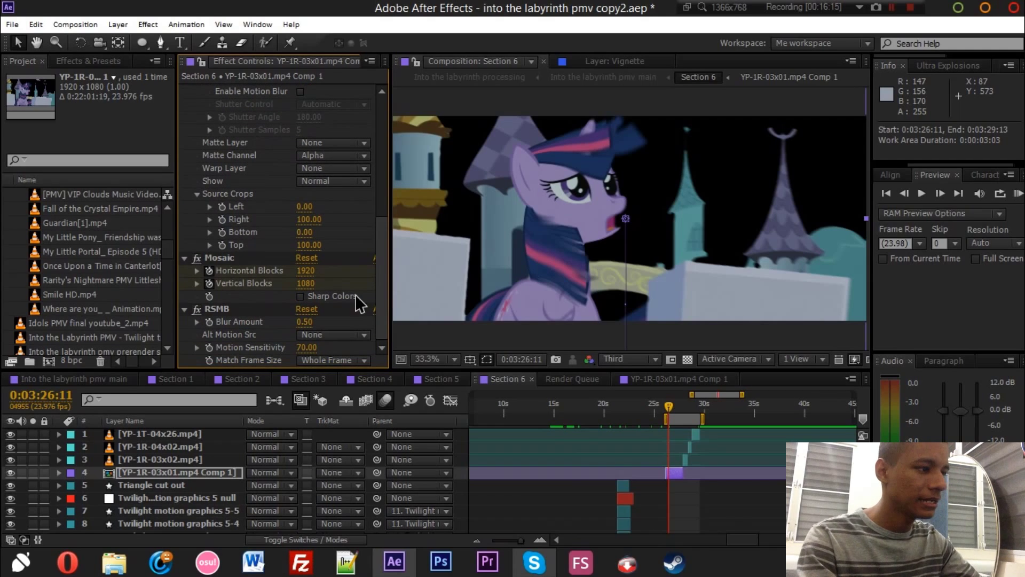
{"action": "left_click", "coordinate": [217, 309]}
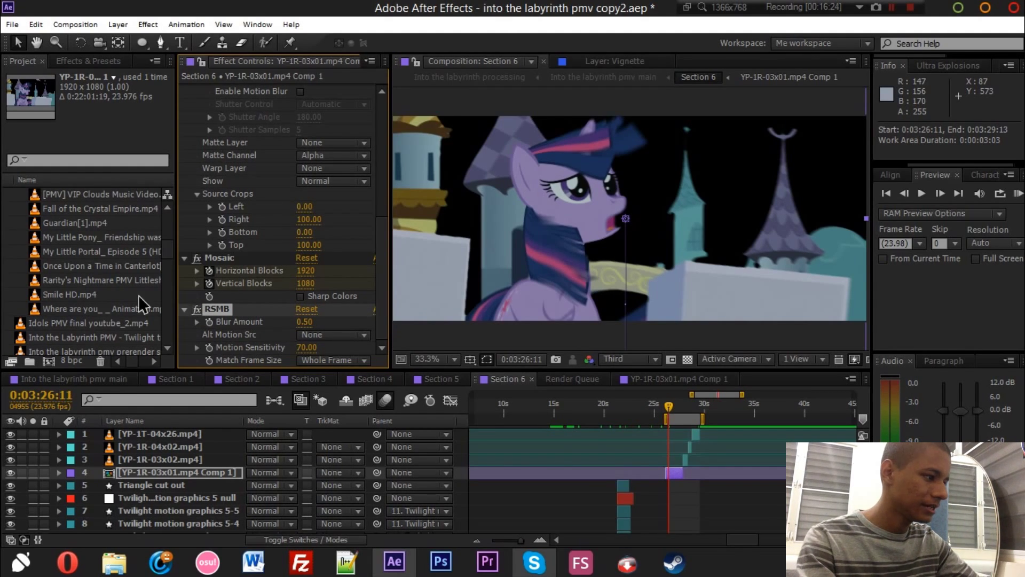
{"action": "scroll", "coordinate": [168, 257], "scroll_direction": "down", "scroll_amount": 2}
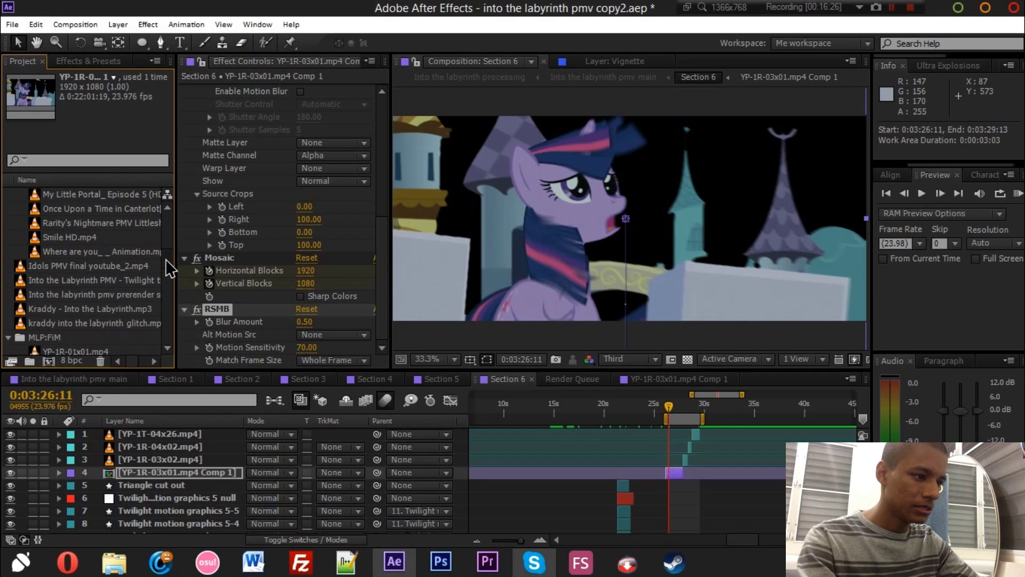
{"action": "scroll", "coordinate": [168, 241], "scroll_direction": "up", "scroll_amount": 8}
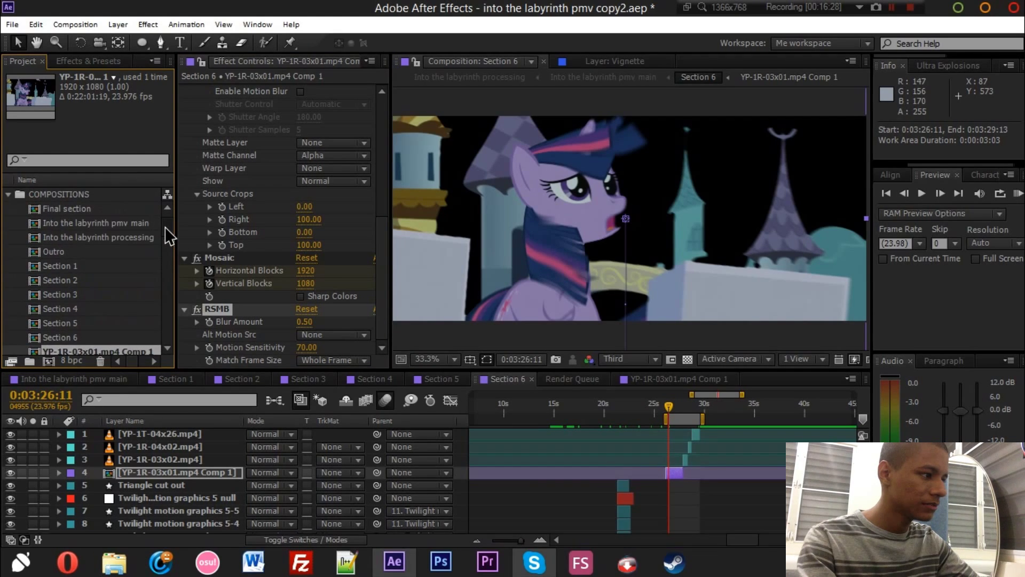
{"action": "scroll", "coordinate": [164, 227], "scroll_direction": "up", "scroll_amount": 1}
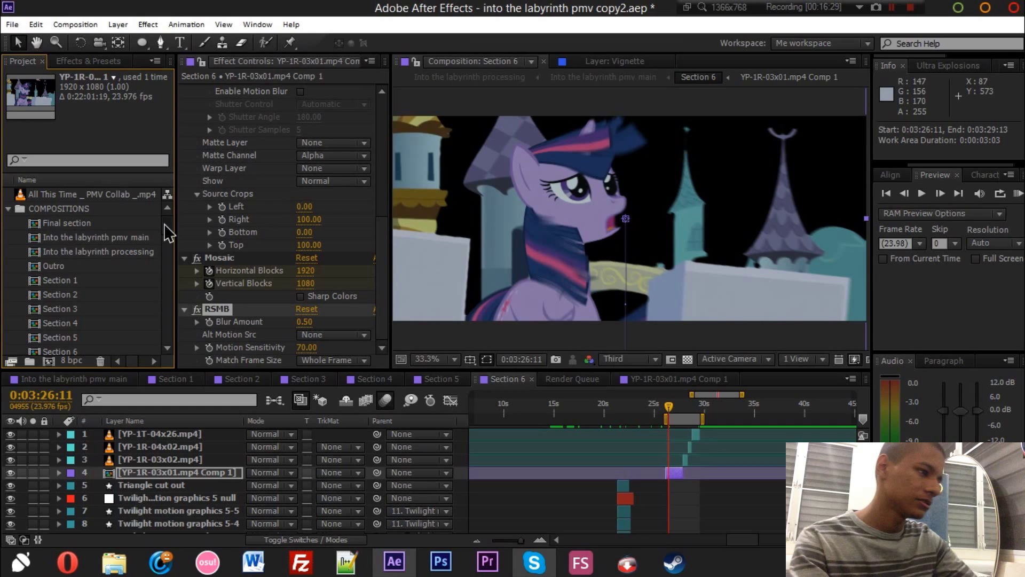
{"action": "scroll", "coordinate": [165, 232], "scroll_direction": "down", "scroll_amount": 3}
{"action": "scroll", "coordinate": [164, 226], "scroll_direction": "up", "scroll_amount": 3}
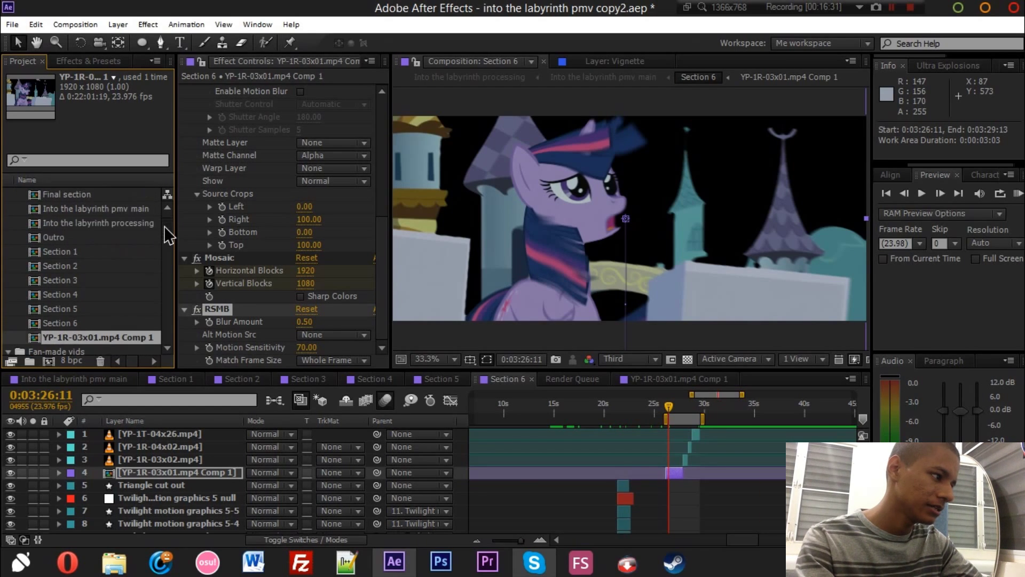
{"action": "left_click", "coordinate": [126, 222]}
- Open the Final section composition with the timeline maximized and zoomed out
{"action": "double_click", "coordinate": [127, 221]}
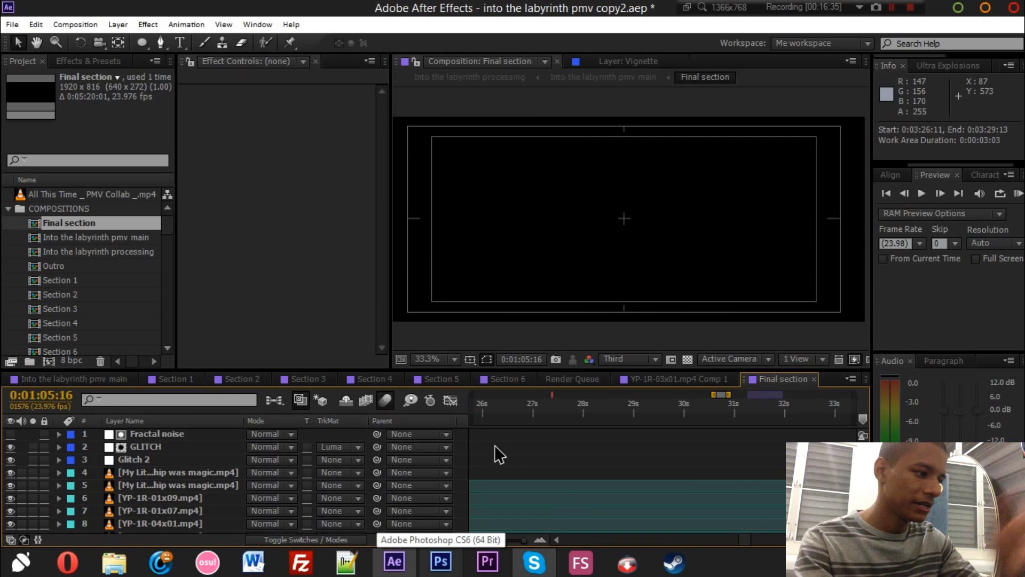
{"action": "scroll", "coordinate": [455, 443], "scroll_direction": "down", "scroll_amount": 1}
{"action": "key", "text": "grave"}
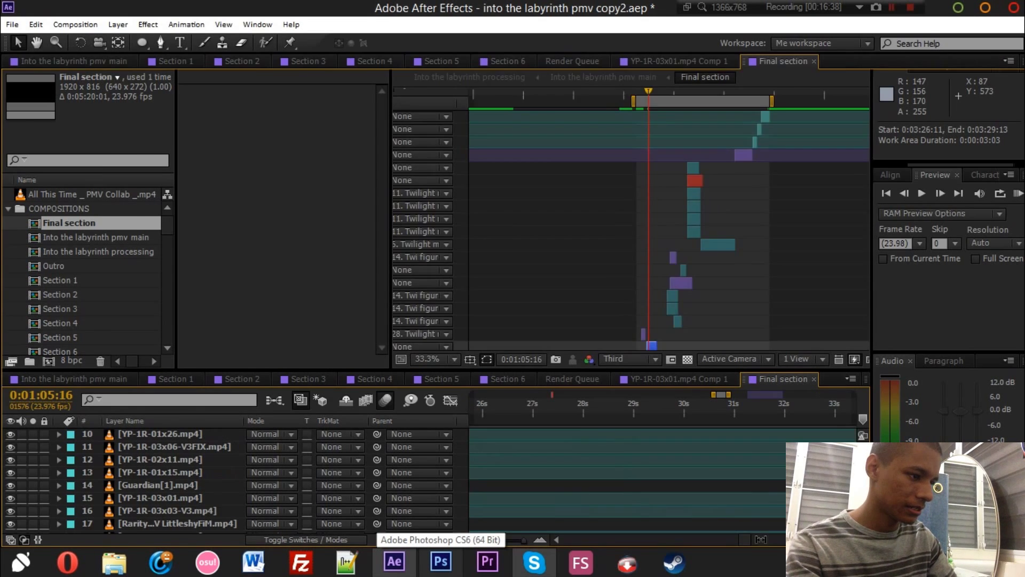
{"action": "key", "text": "minus"}
{"action": "key", "text": "minus"}
{"action": "key", "text": "minus"}
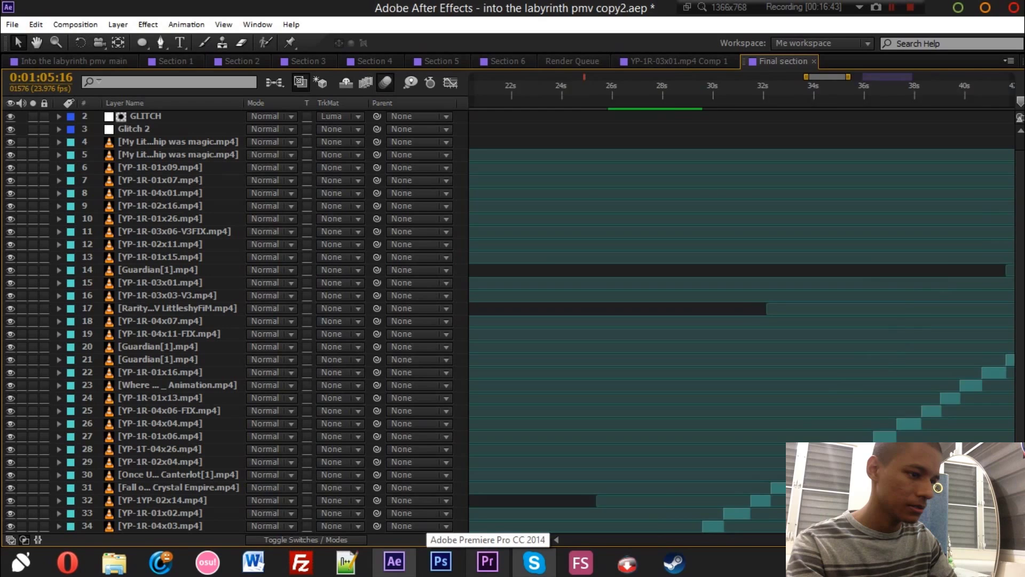
- Move the playhead to 0:04:00:03 and restore the normal panel layout
{"action": "scroll", "coordinate": [822, 433], "scroll_direction": "right", "scroll_amount": 2}
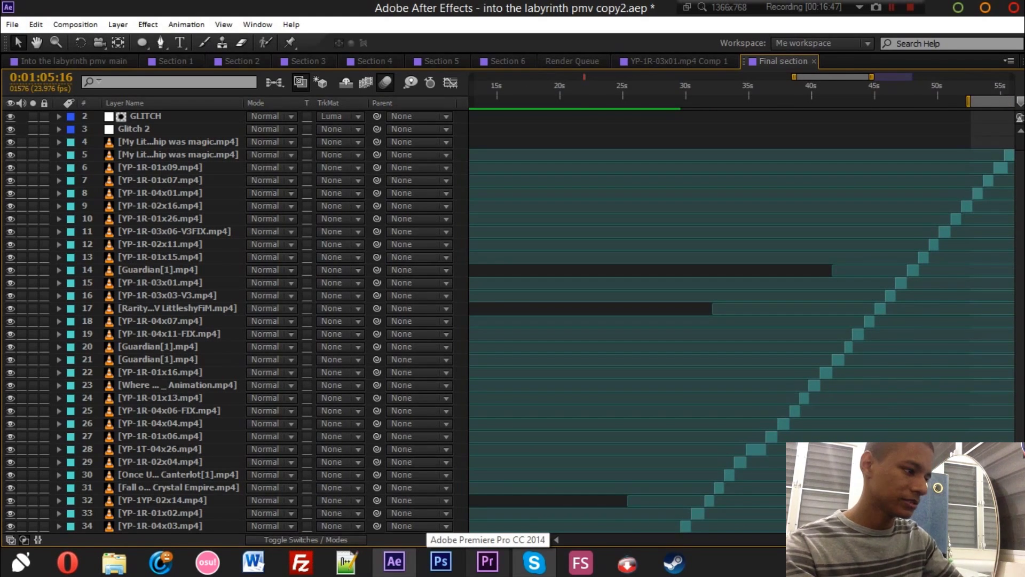
{"action": "scroll", "coordinate": [742, 321], "scroll_direction": "right", "scroll_amount": 10}
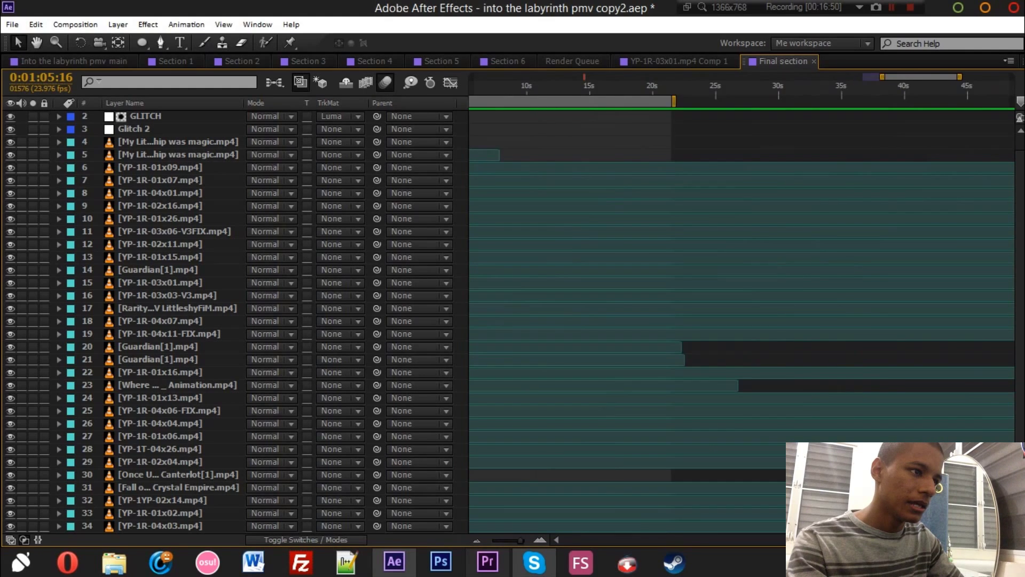
{"action": "scroll", "coordinate": [532, 84], "scroll_direction": "left", "scroll_amount": 1}
{"action": "left_click", "coordinate": [558, 85]}
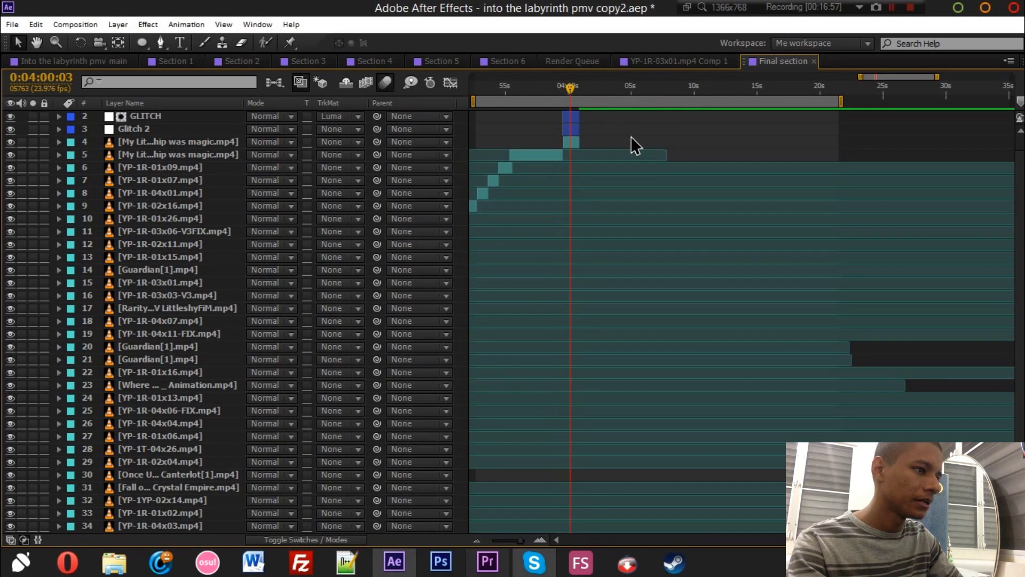
{"action": "key", "text": "ctrl+v"}
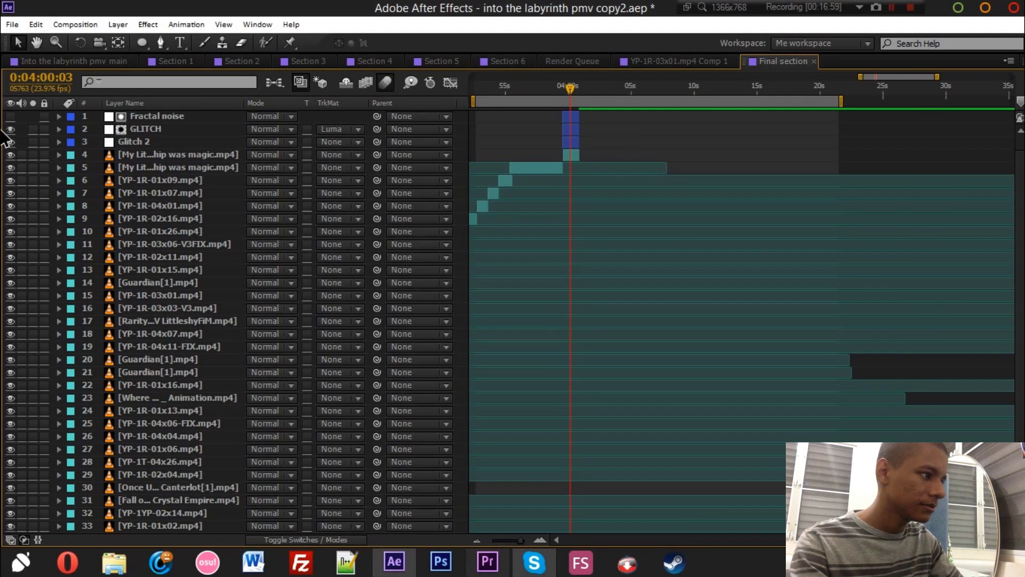
{"action": "key", "text": "grave"}
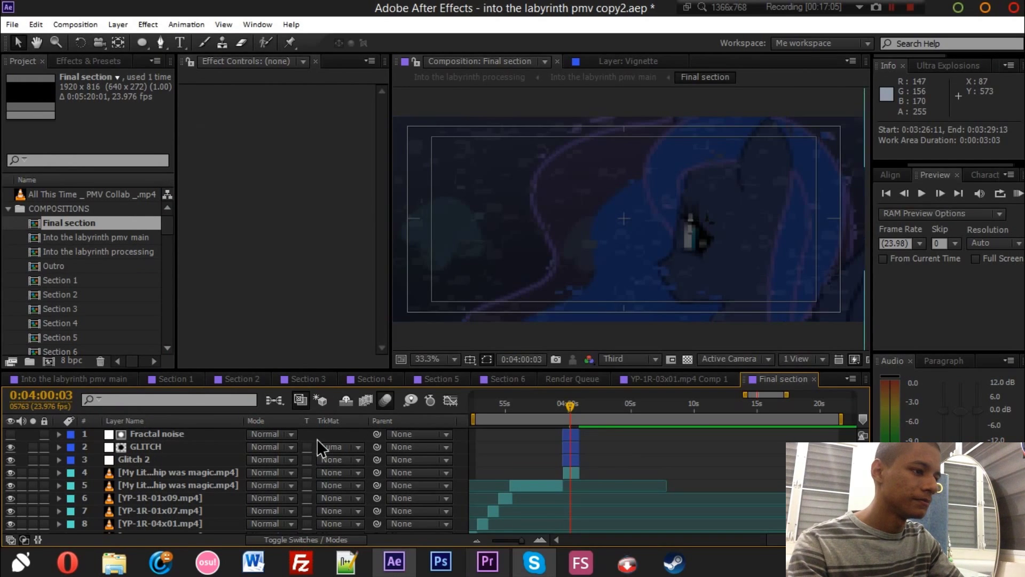
{"action": "left_click", "coordinate": [10, 433]}
{"action": "left_click", "coordinate": [10, 433]}
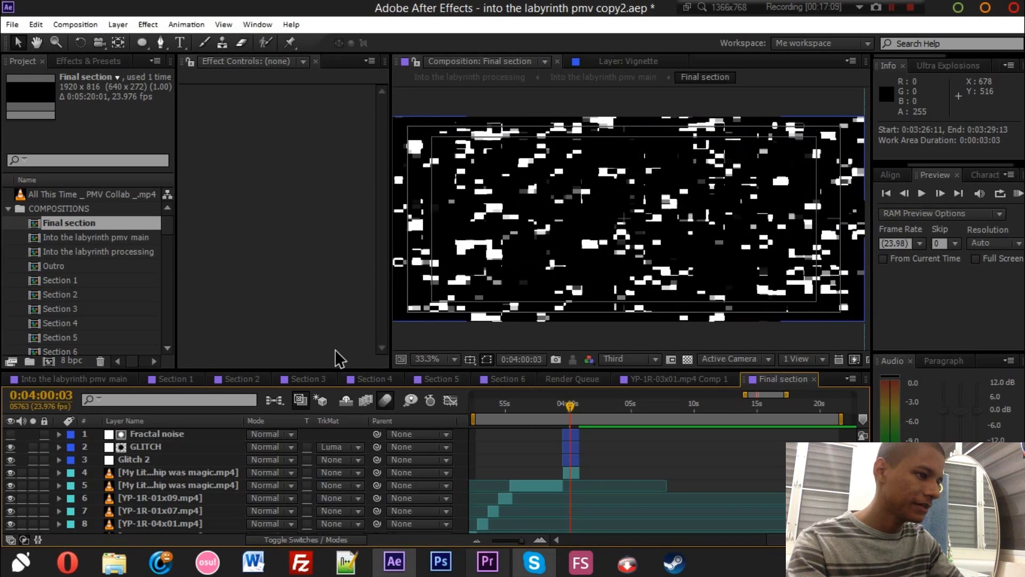
{"action": "left_click", "coordinate": [11, 448]}
{"action": "left_click", "coordinate": [10, 447]}
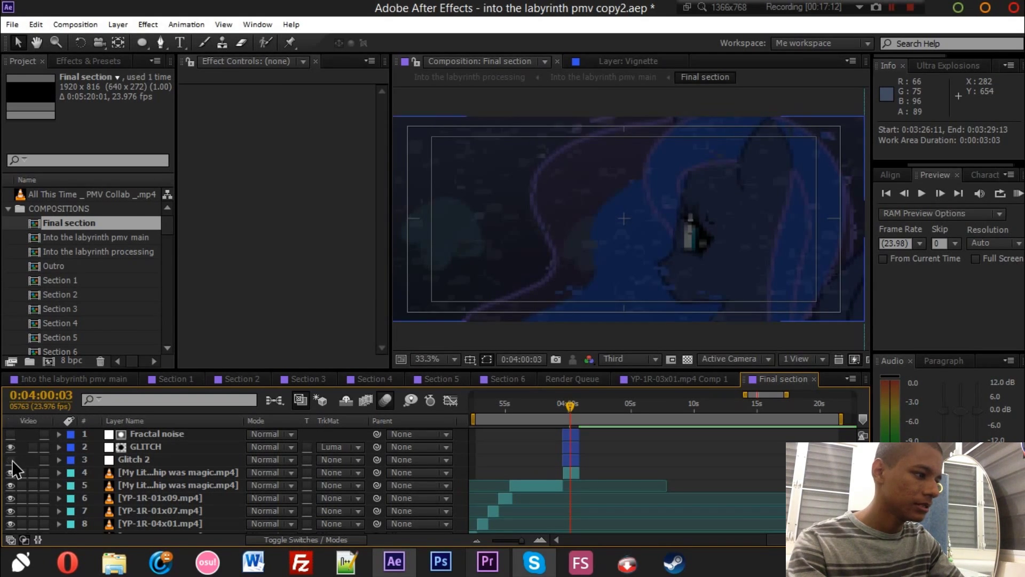
{"action": "left_click", "coordinate": [11, 459]}
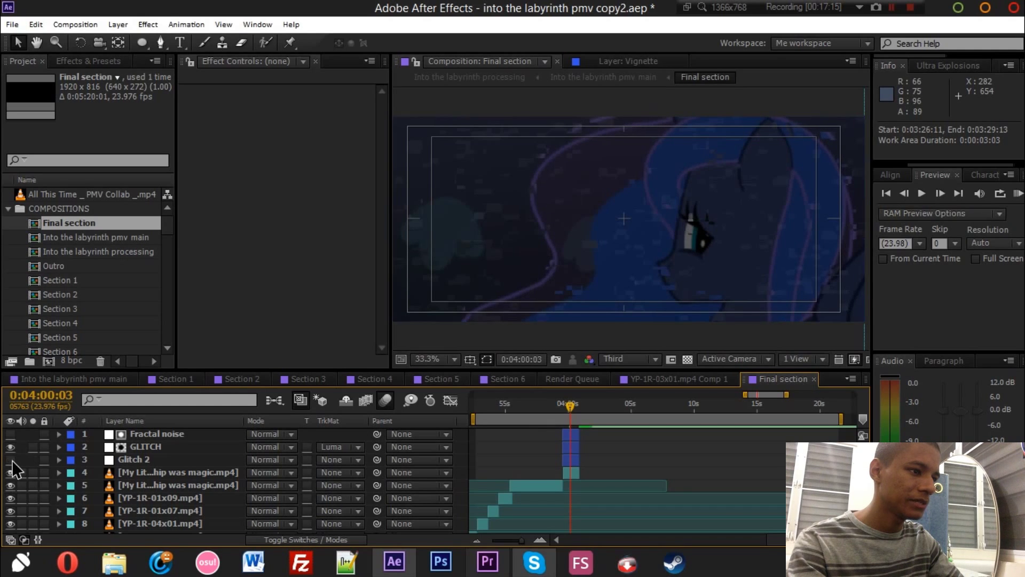
{"action": "left_click", "coordinate": [10, 459]}
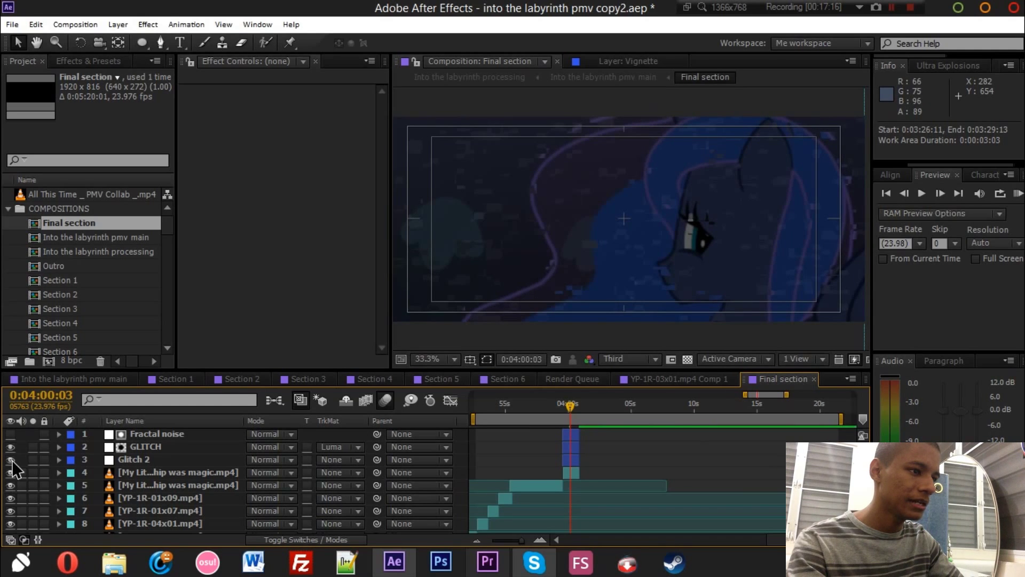
{"action": "left_click", "coordinate": [117, 461]}
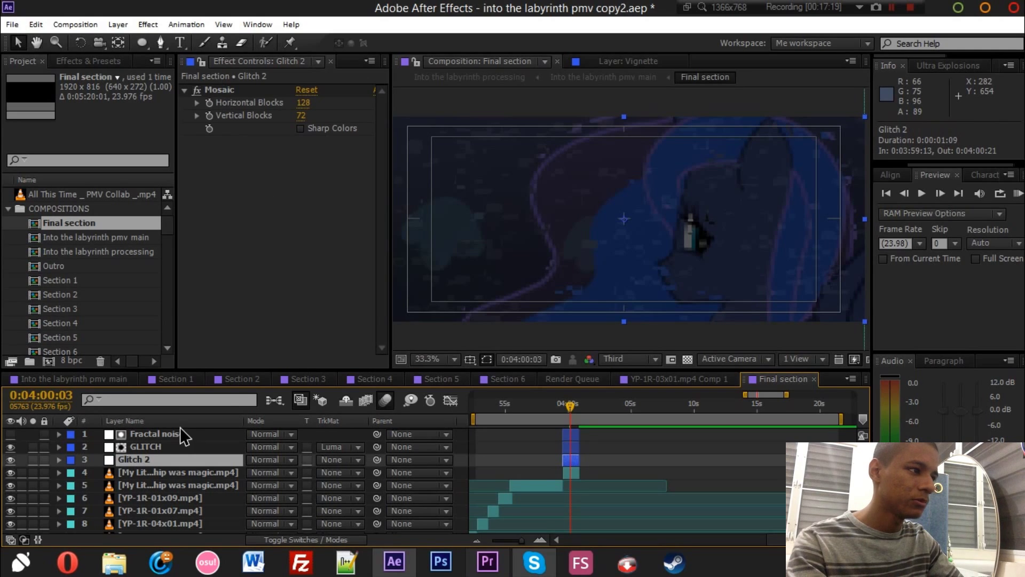
{"action": "left_click", "coordinate": [149, 448]}
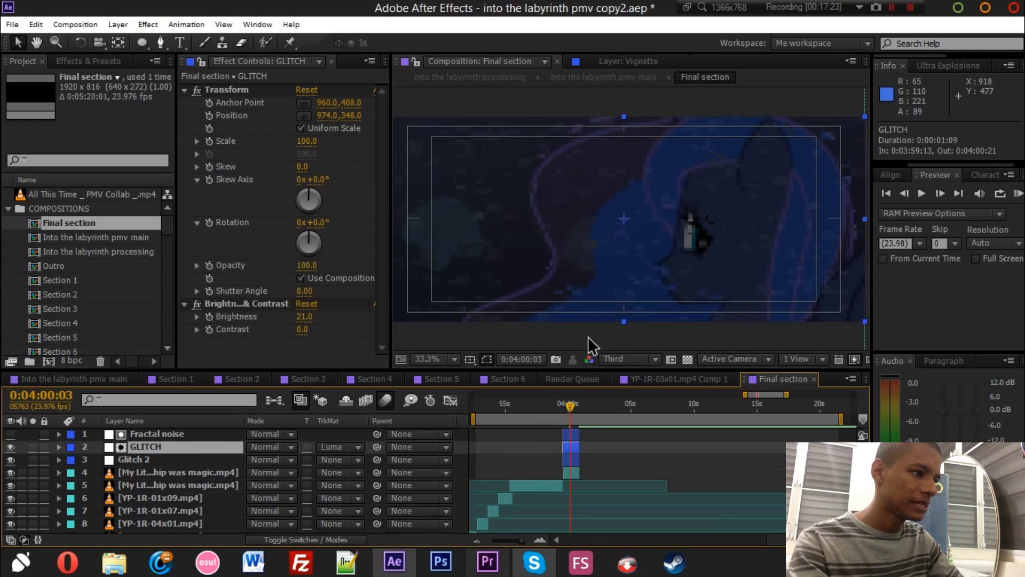
{"action": "left_click", "coordinate": [614, 359]}
{"action": "left_click", "coordinate": [624, 415]}
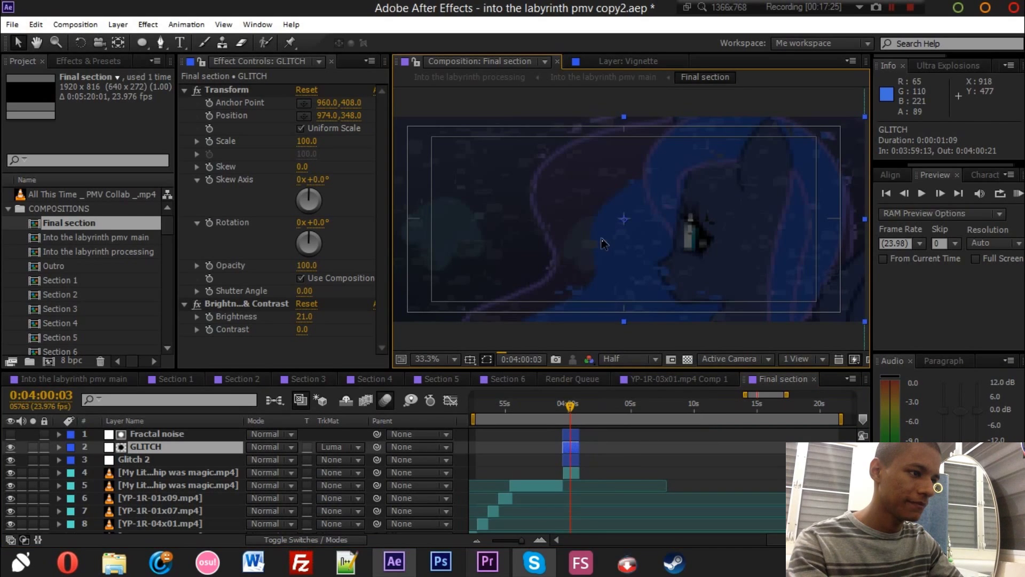
{"action": "scroll", "coordinate": [601, 241], "scroll_direction": "up", "scroll_amount": 1}
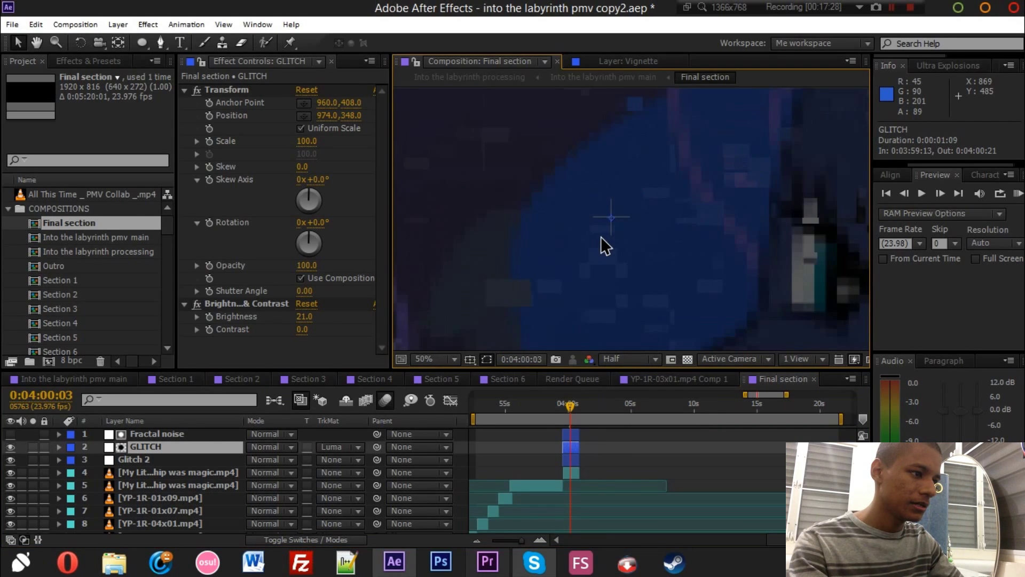
{"action": "left_click_drag", "start_coordinate": [570, 249], "coordinate": [596, 259]}
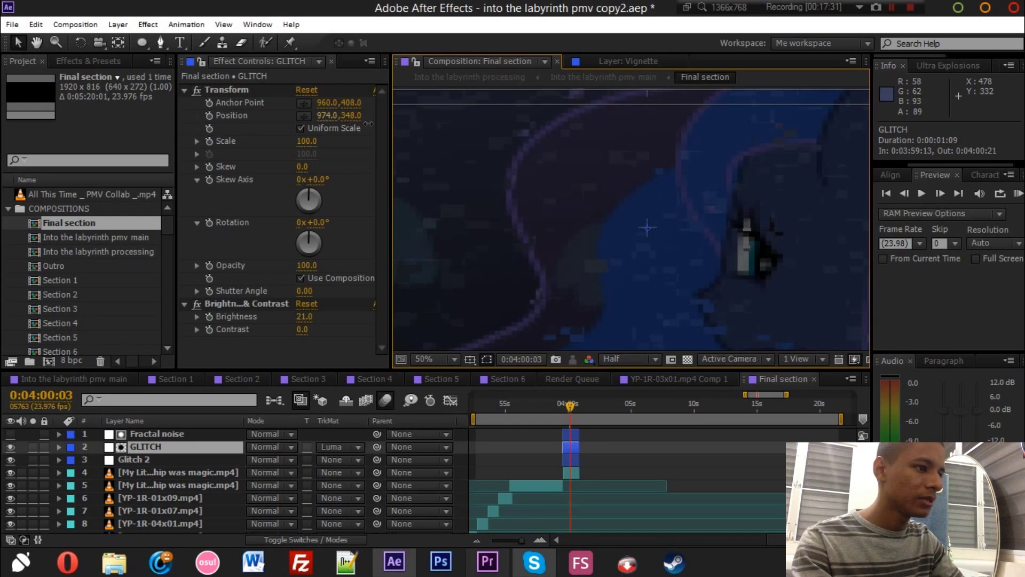
{"action": "left_click_drag", "start_coordinate": [337, 116], "coordinate": [489, 134]}
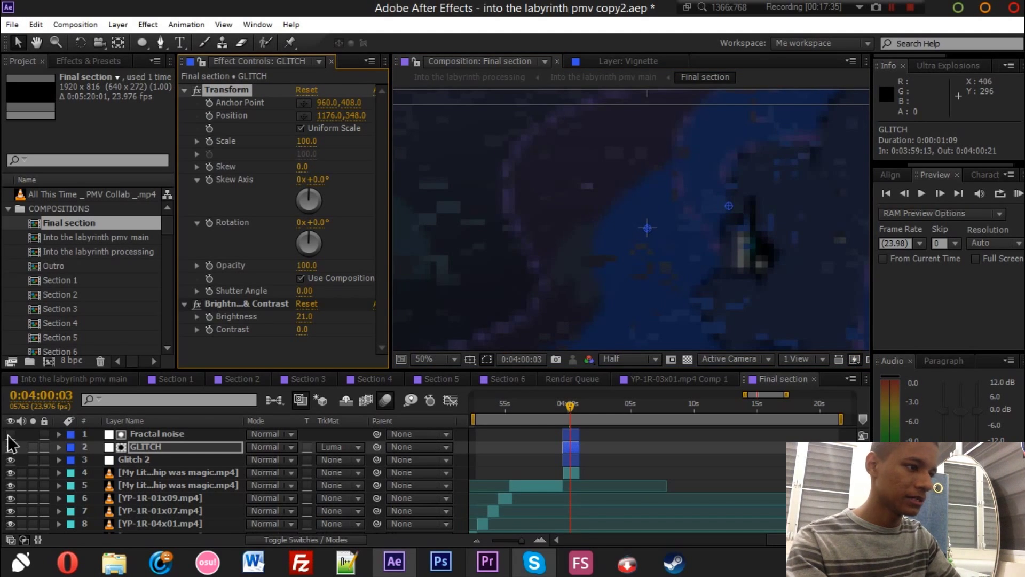
{"action": "left_click", "coordinate": [11, 433]}
{"action": "left_click", "coordinate": [11, 433]}
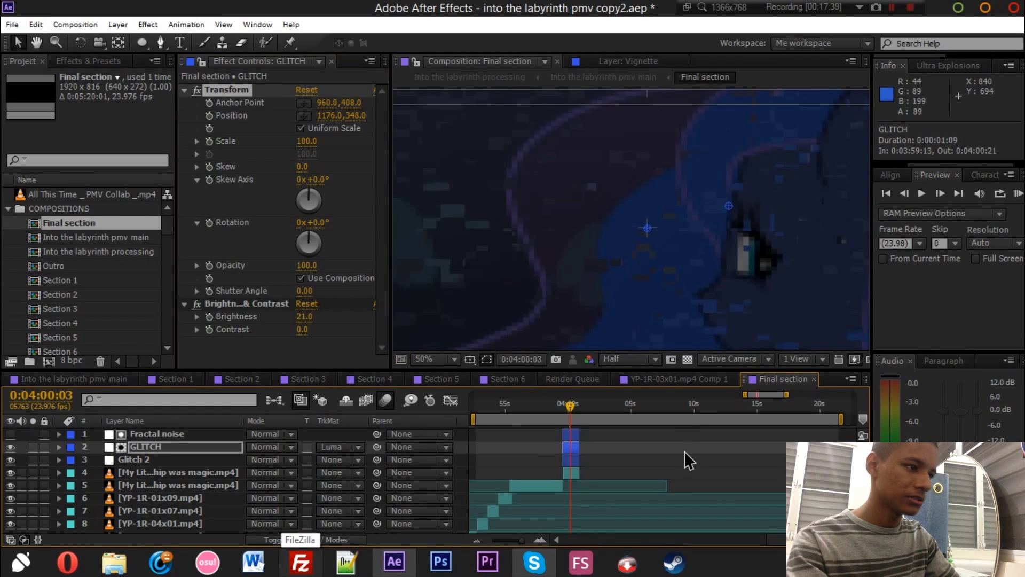
{"action": "key", "text": "ctrl+shift+a"}
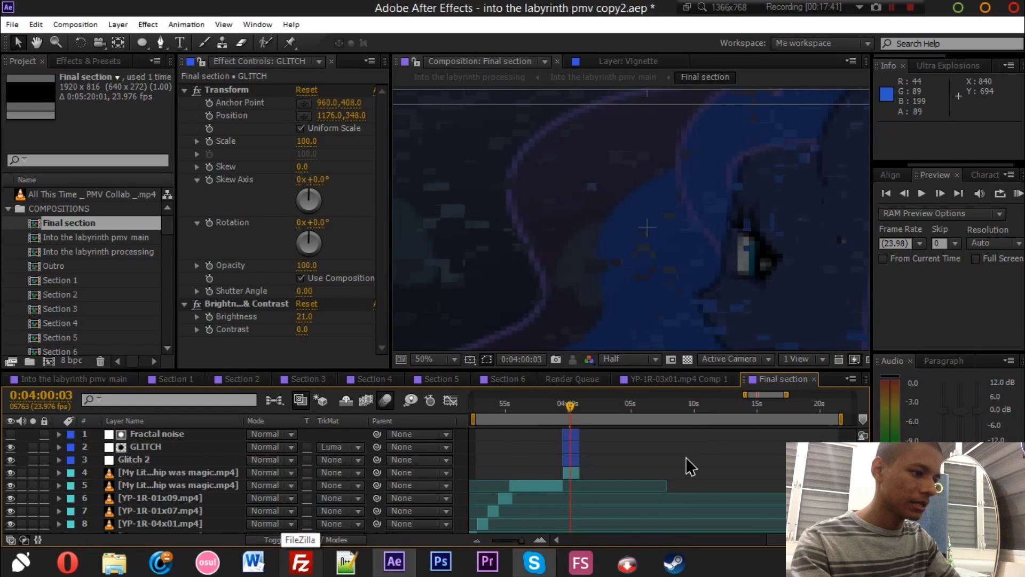
{"action": "left_click", "coordinate": [813, 379]}
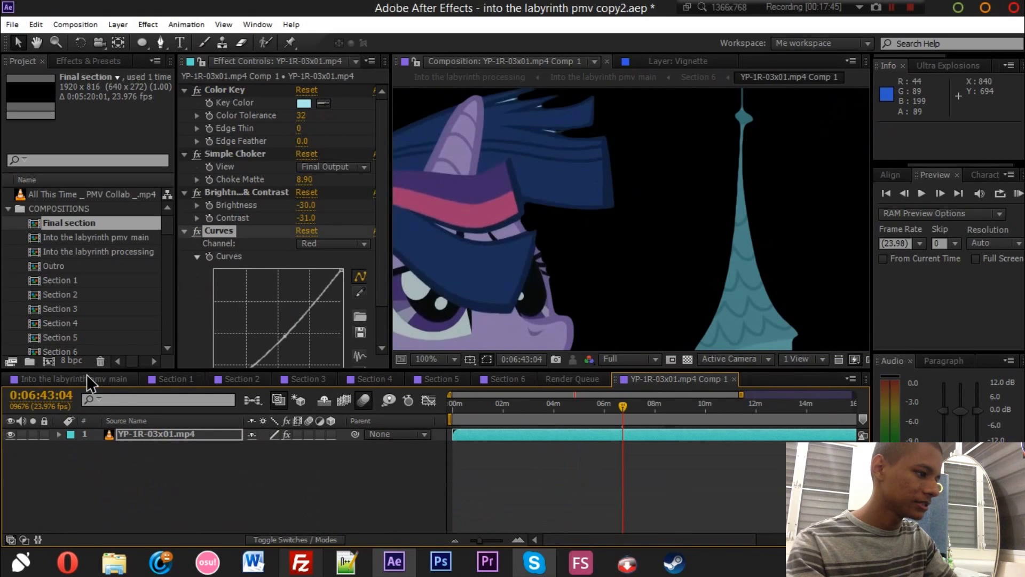
{"action": "left_click", "coordinate": [87, 378]}
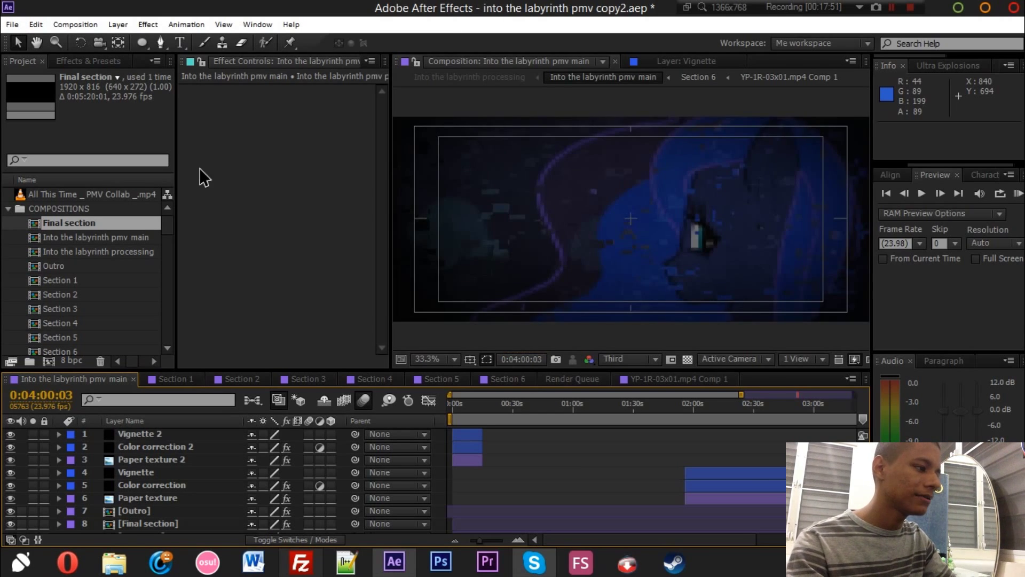
{"action": "mouse_move", "coordinate": [164, 223]}
{"action": "left_mouse_down"}
{"action": "mouse_move", "coordinate": [163, 253]}
{"action": "mouse_move", "coordinate": [171, 211]}
{"action": "left_mouse_up"}
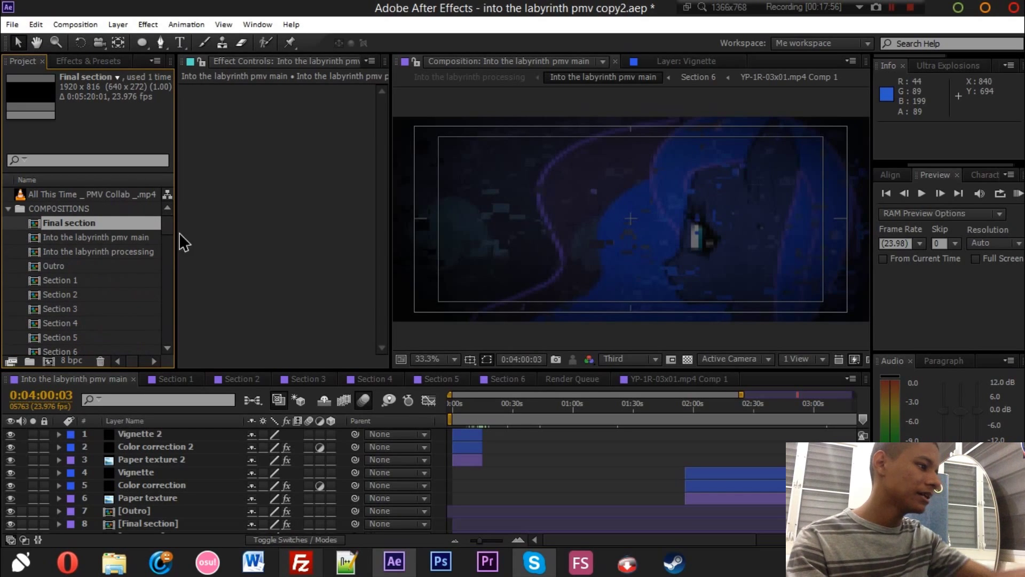
{"action": "left_click_drag", "start_coordinate": [167, 222], "coordinate": [164, 237]}
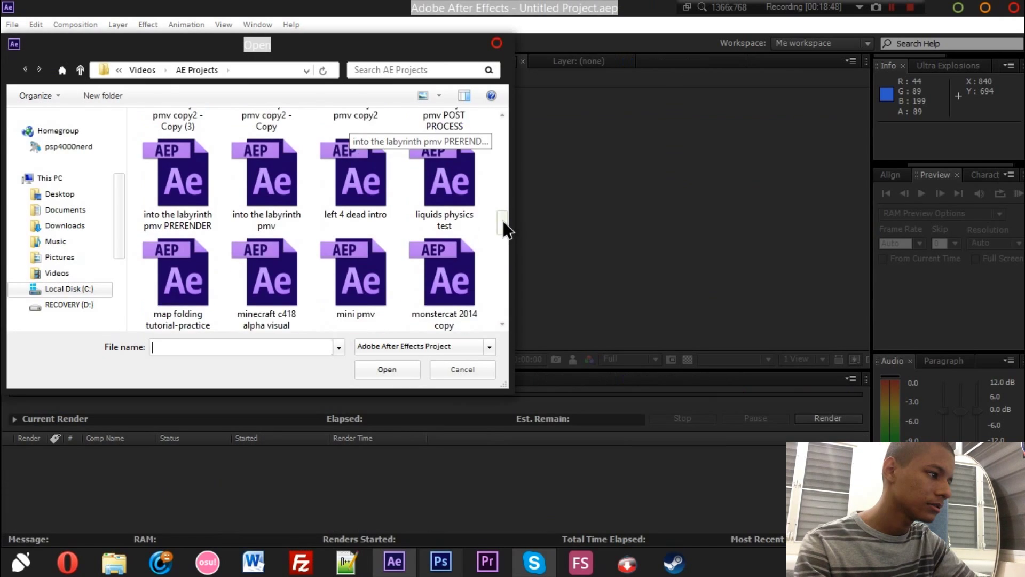
- Browse the project files in AE Projects and open 'Into the labyrinth pmv - twilight train scene'
{"action": "left_click_drag", "start_coordinate": [504, 225], "coordinate": [502, 214]}
{"action": "scroll", "coordinate": [502, 214], "scroll_direction": "up", "scroll_amount": 2}
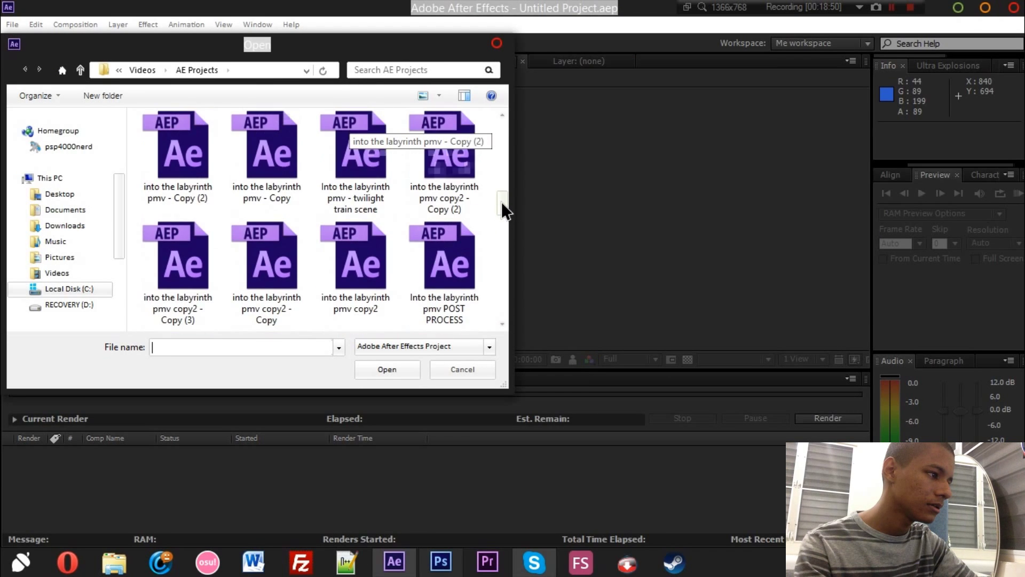
{"action": "left_click", "coordinate": [344, 182]}
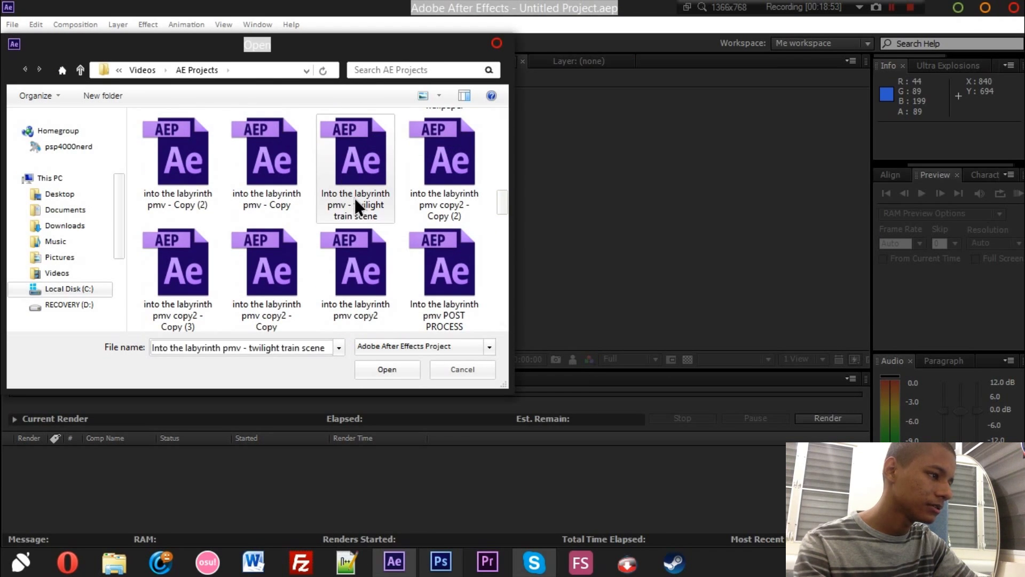
{"action": "left_click", "coordinate": [281, 292]}
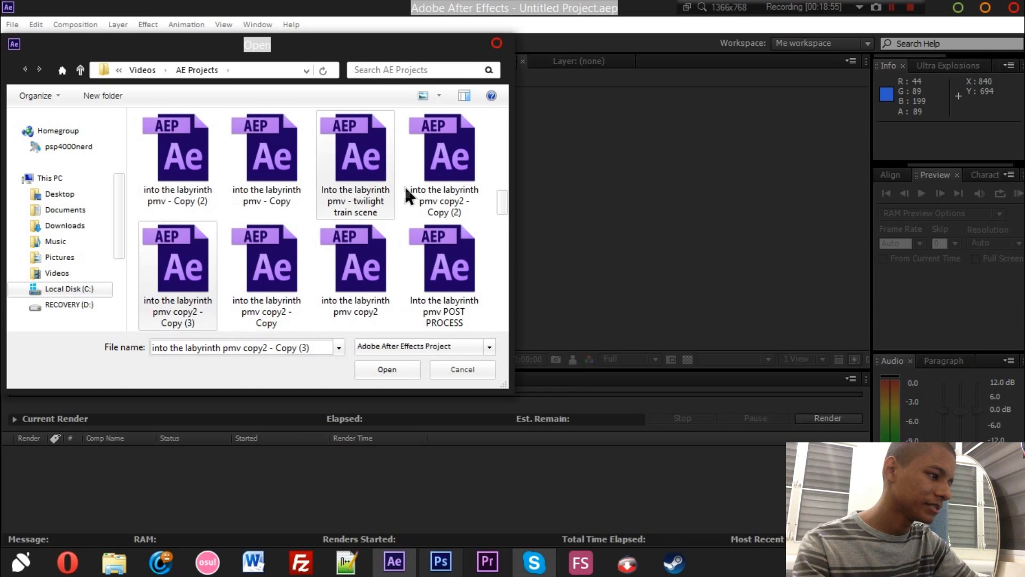
{"action": "left_click", "coordinate": [411, 192]}
{"action": "left_click", "coordinate": [358, 292]}
{"action": "left_click", "coordinate": [409, 283]}
{"action": "left_click", "coordinate": [241, 275]}
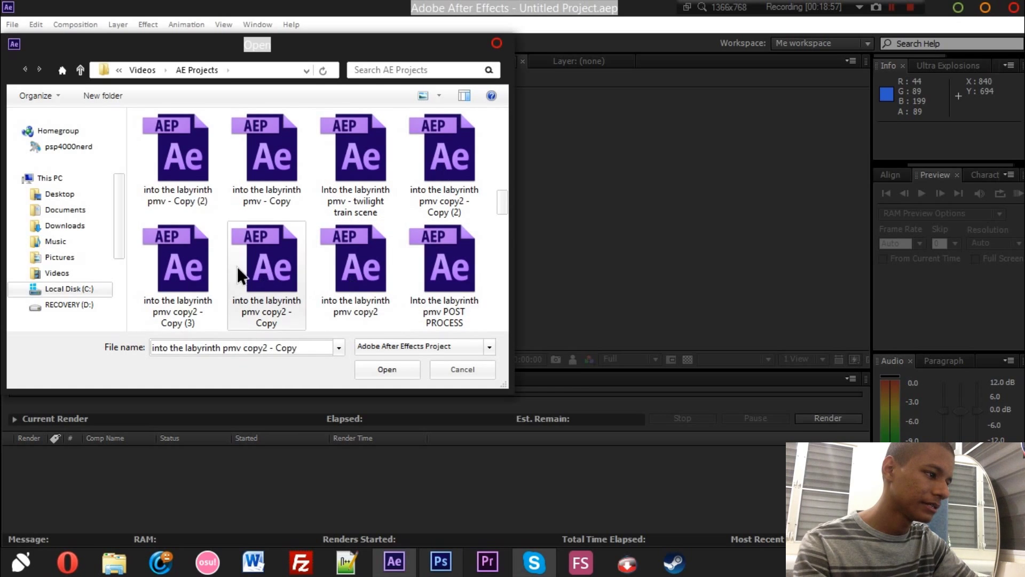
{"action": "left_click", "coordinate": [201, 271]}
{"action": "left_click", "coordinate": [440, 173]}
{"action": "double_click", "coordinate": [338, 180]}
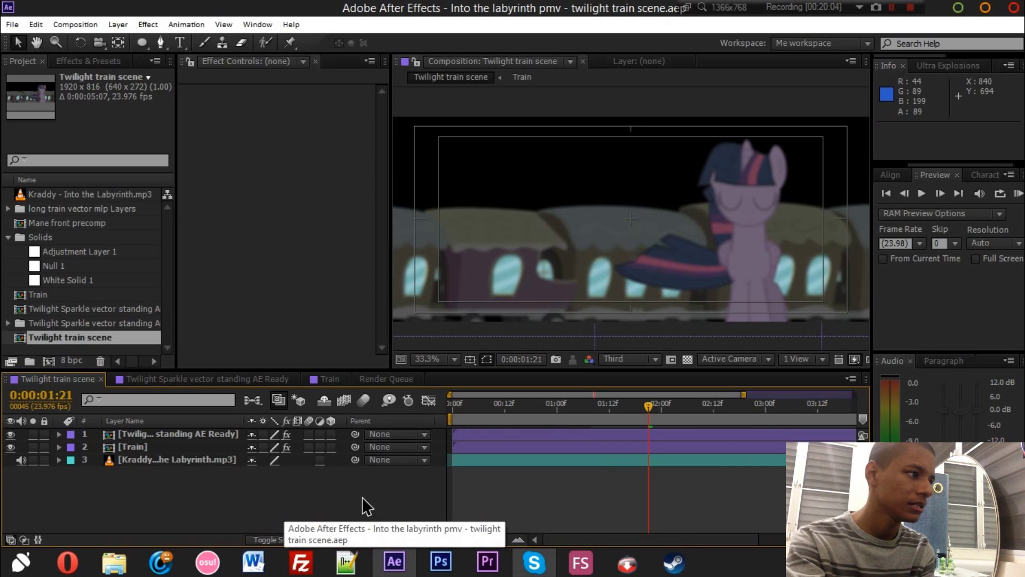
- Review Train's Camera Lens Blur and Twilight's blur and brightness effects, then open the Twilight precomp
{"action": "left_click", "coordinate": [194, 449]}
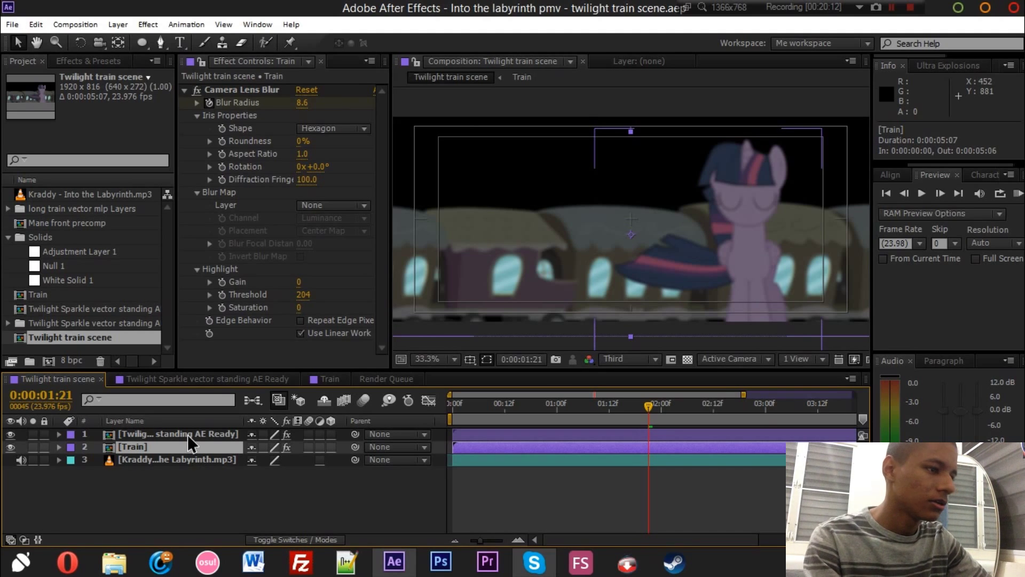
{"action": "left_click", "coordinate": [185, 435]}
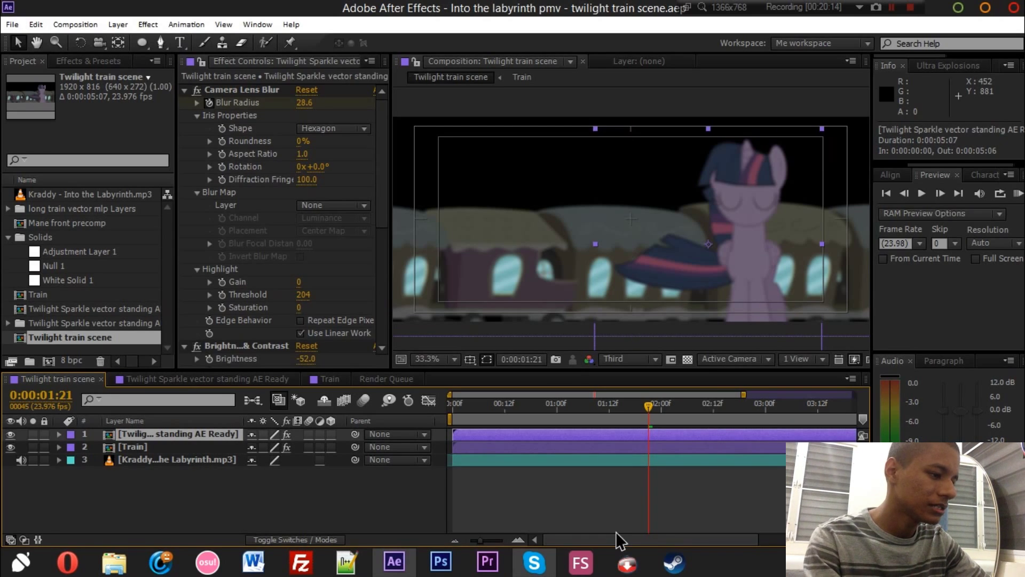
{"action": "double_click", "coordinate": [215, 433]}
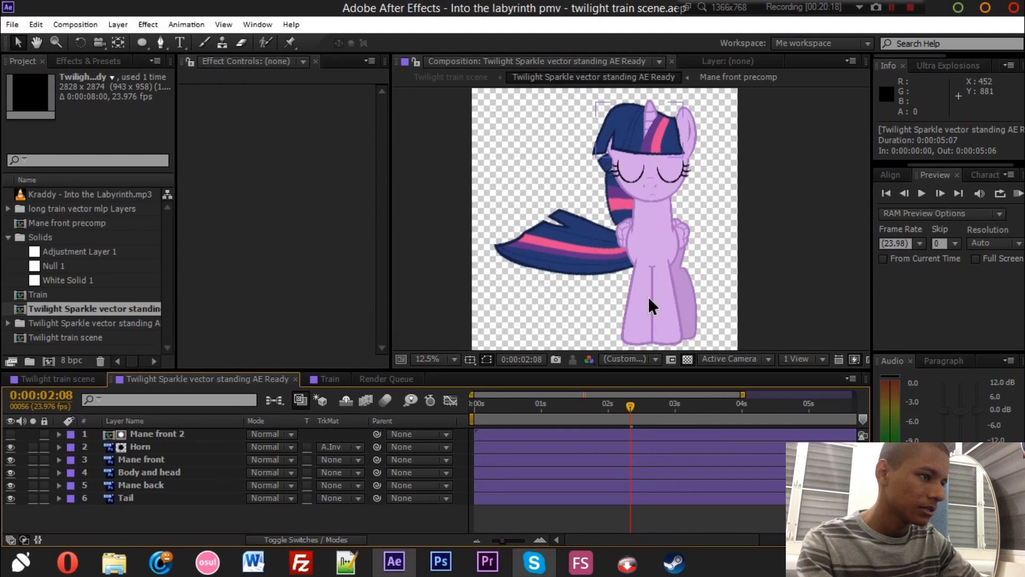
- Reveal the Mane front layer's keyframed Puppet pin positions with U
{"action": "left_click", "coordinate": [141, 447]}
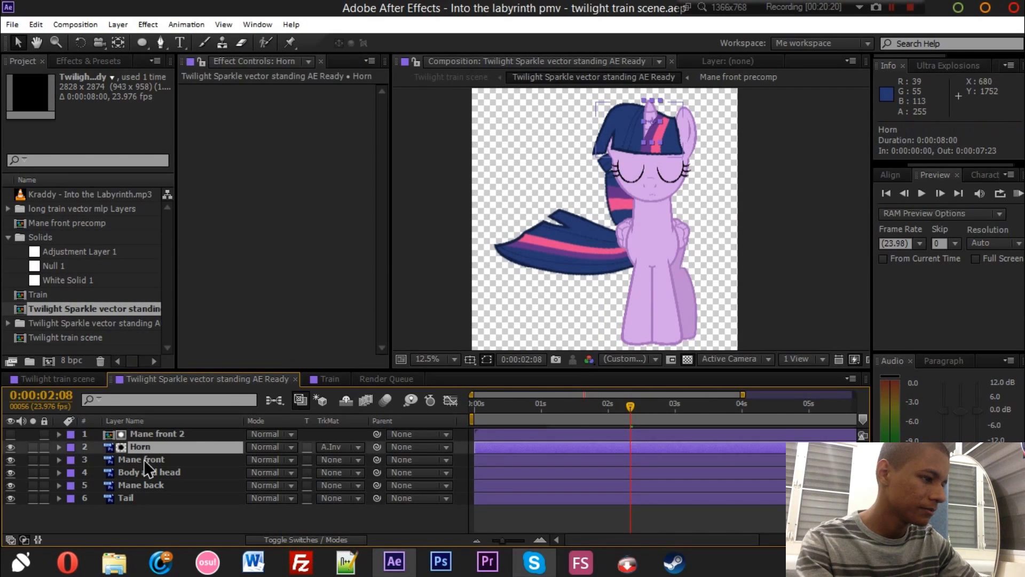
{"action": "left_click", "coordinate": [143, 459]}
{"action": "key", "text": "u"}
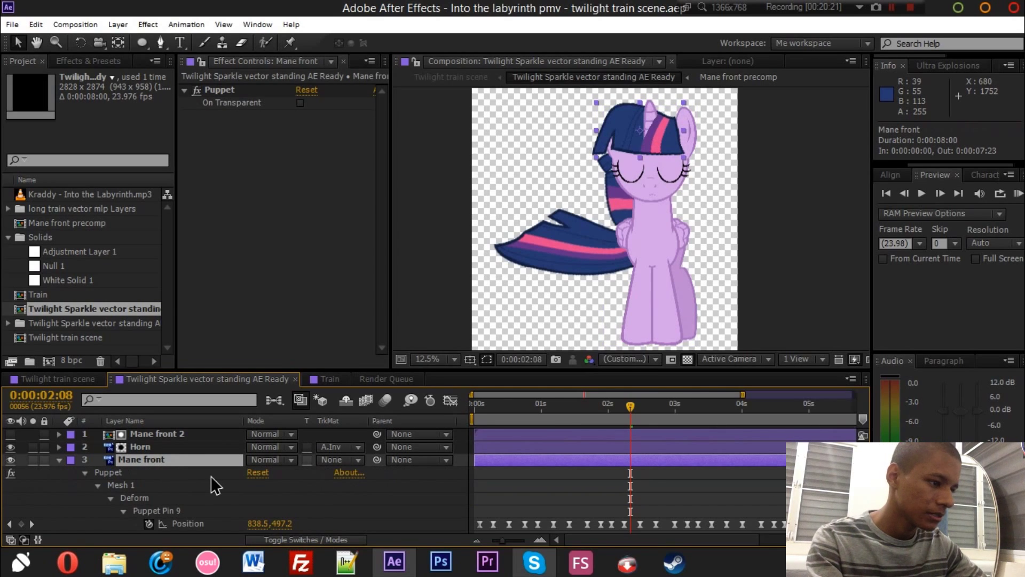
{"action": "scroll", "coordinate": [216, 487], "scroll_direction": "down", "scroll_amount": 5}
{"action": "scroll", "coordinate": [505, 488], "scroll_direction": "up", "scroll_amount": 2}
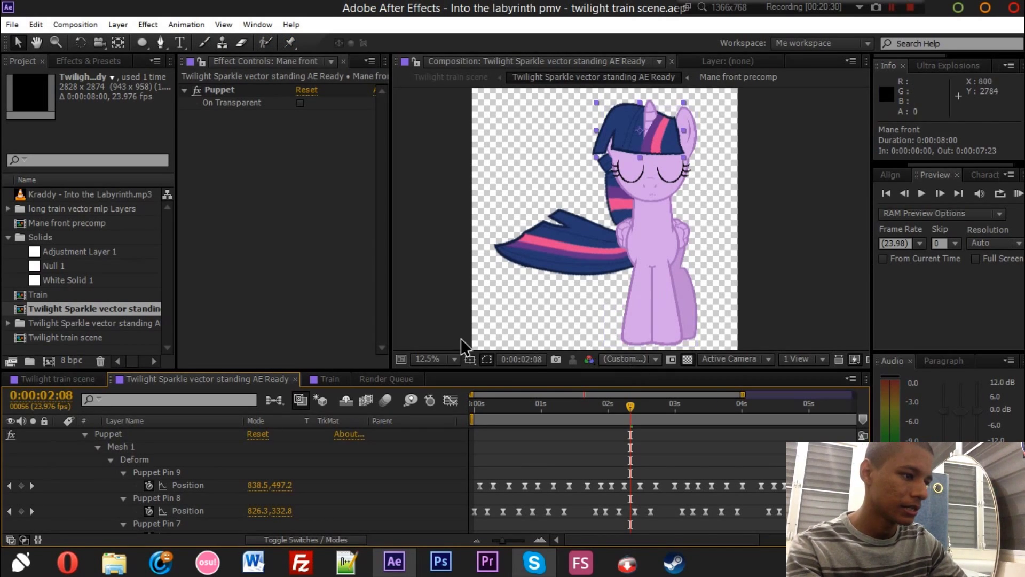
{"action": "scroll", "coordinate": [553, 298], "scroll_direction": "up", "scroll_amount": 1}
{"action": "scroll", "coordinate": [576, 288], "scroll_direction": "down", "scroll_amount": 1}
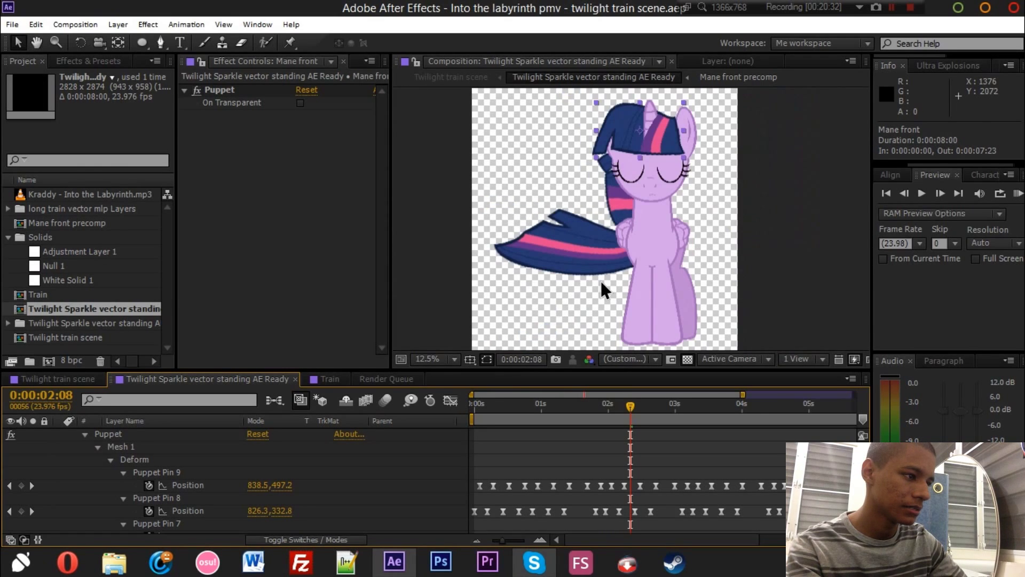
{"action": "scroll", "coordinate": [601, 279], "scroll_direction": "up", "scroll_amount": 1}
{"action": "key", "text": "Page_Up"}
{"action": "key", "text": "Page_Up"}
{"action": "key", "text": "Page_Up"}
{"action": "key", "text": "Page_Up"}
{"action": "key", "text": "Page_Up"}
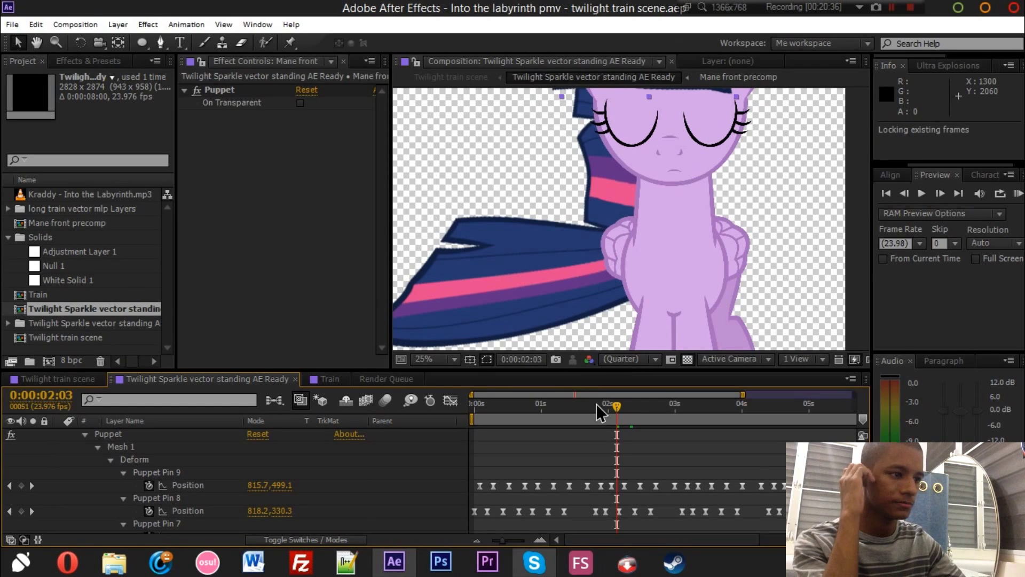
{"action": "key", "text": "KP_0"}
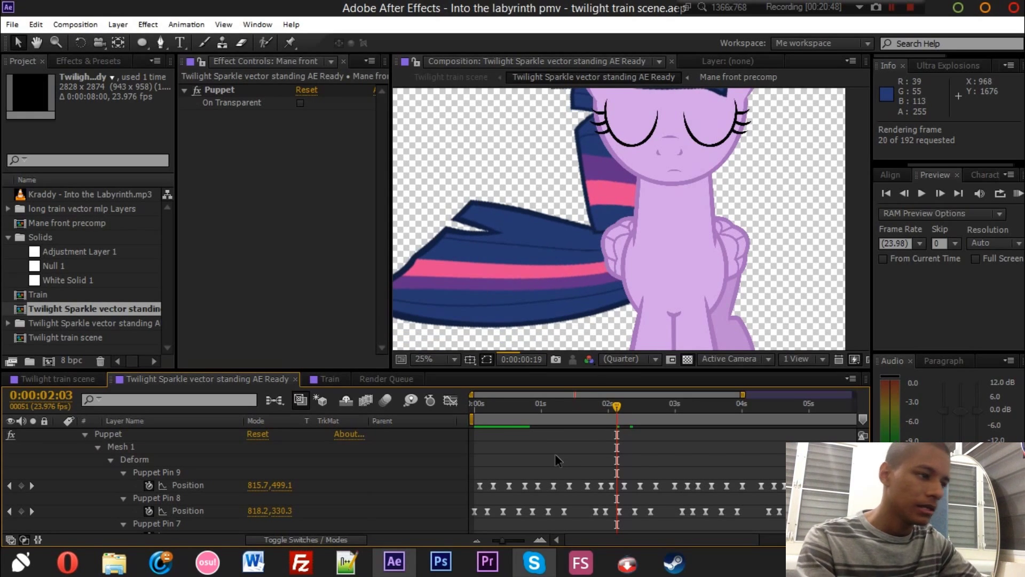
{"action": "key", "text": "space"}
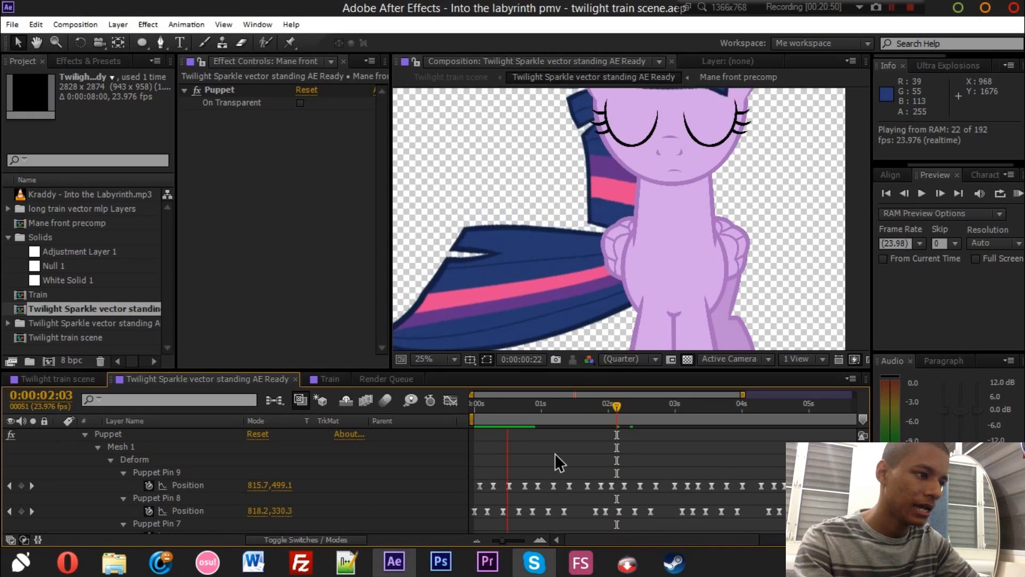
{"action": "key", "text": "space"}
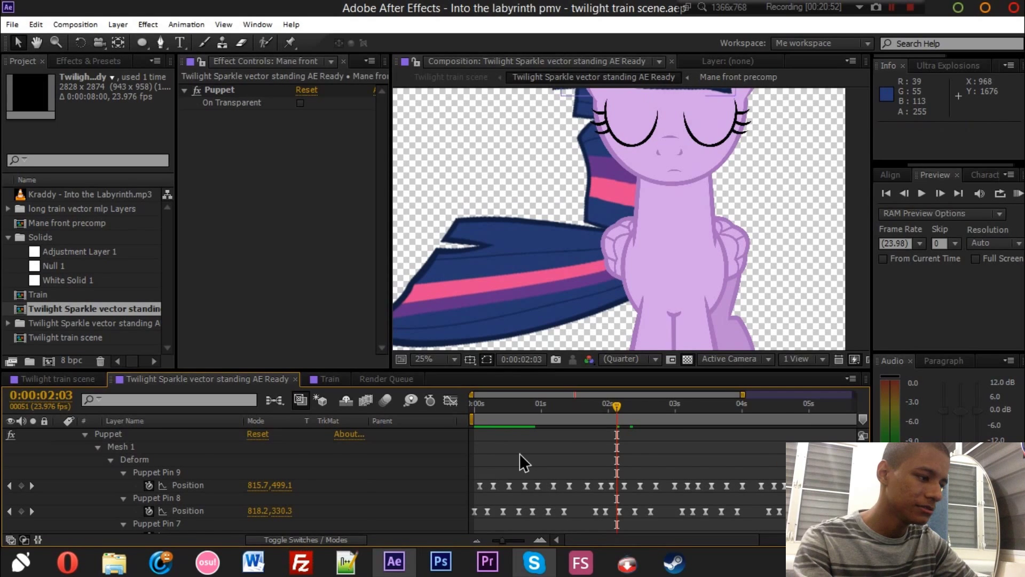
{"action": "scroll", "coordinate": [520, 454], "scroll_direction": "down", "scroll_amount": 5}
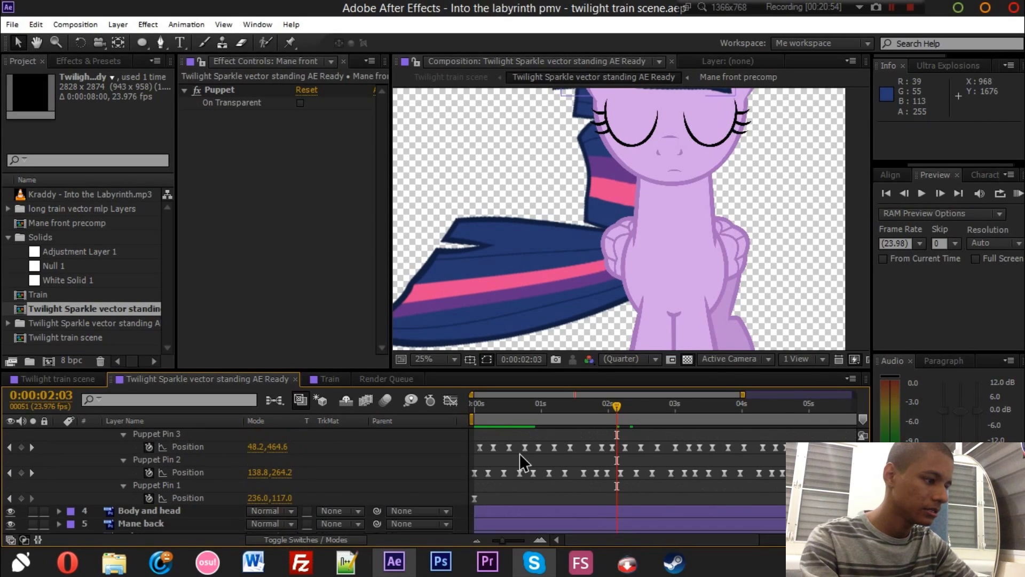
- Collapse Mane front's puppet properties, then inspect Body and head and Mane back's pin keyframes
{"action": "scroll", "coordinate": [265, 465], "scroll_direction": "up", "scroll_amount": 8}
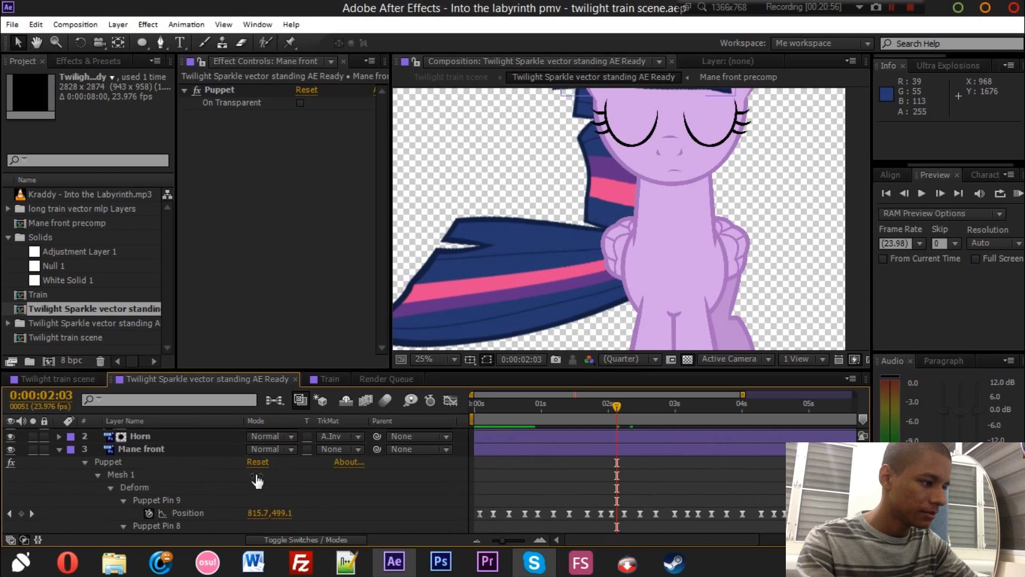
{"action": "scroll", "coordinate": [258, 481], "scroll_direction": "up", "scroll_amount": 1}
{"action": "left_click", "coordinate": [190, 460]}
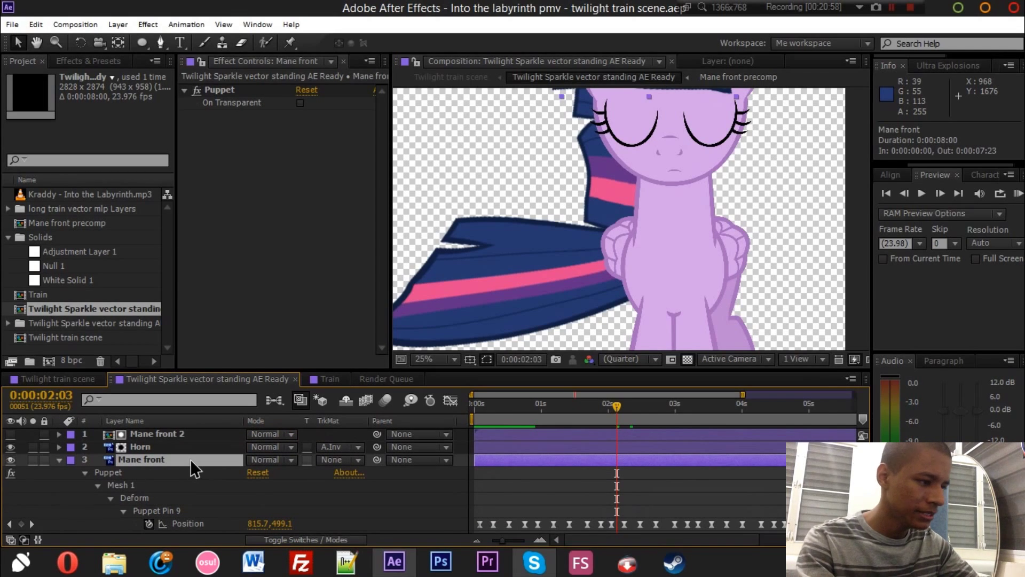
{"action": "key", "text": "u"}
{"action": "left_click", "coordinate": [190, 477]}
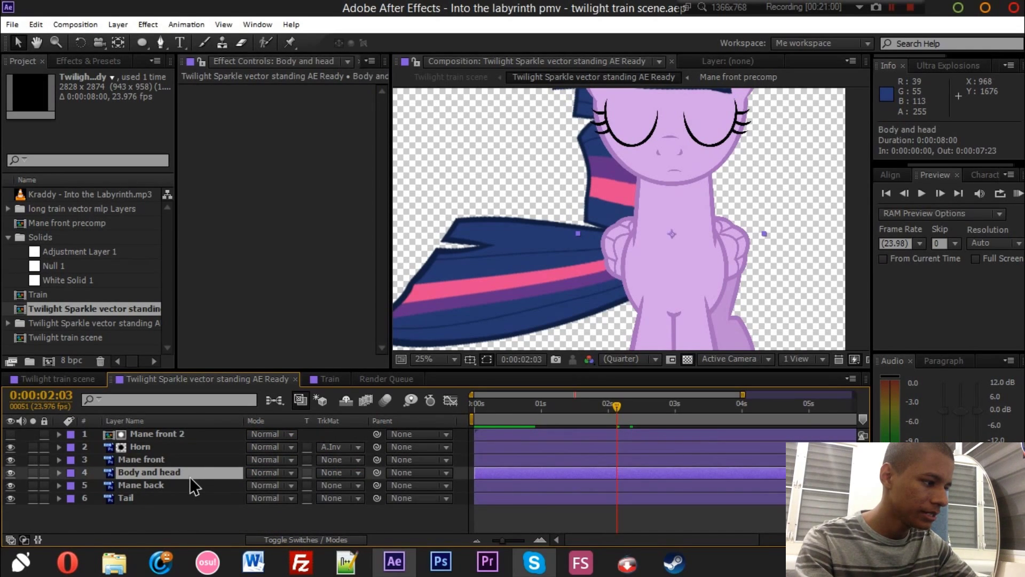
{"action": "left_click", "coordinate": [189, 484]}
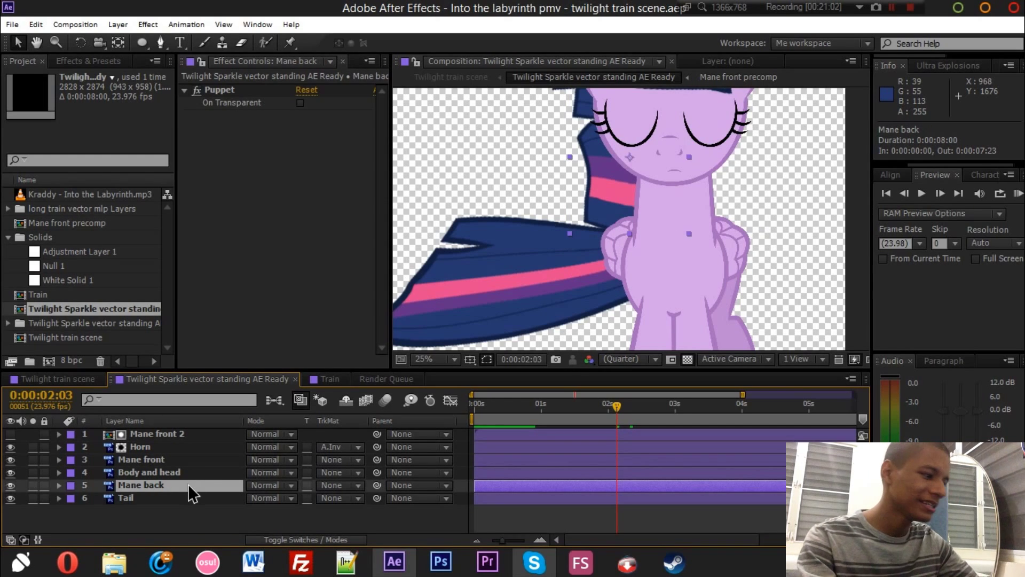
{"action": "key", "text": "u"}
{"action": "scroll", "coordinate": [186, 497], "scroll_direction": "down", "scroll_amount": 2}
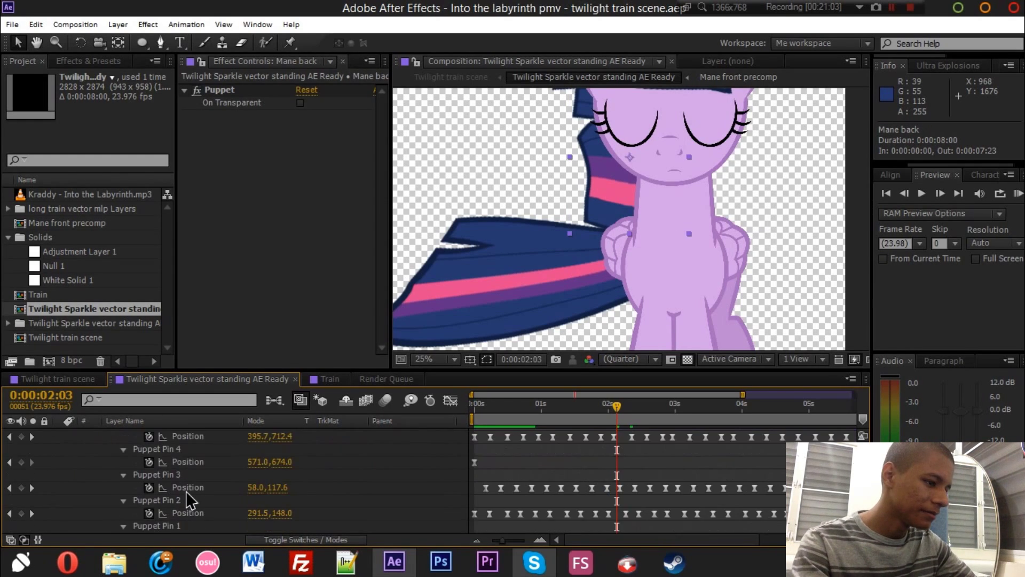
{"action": "key", "text": "u"}
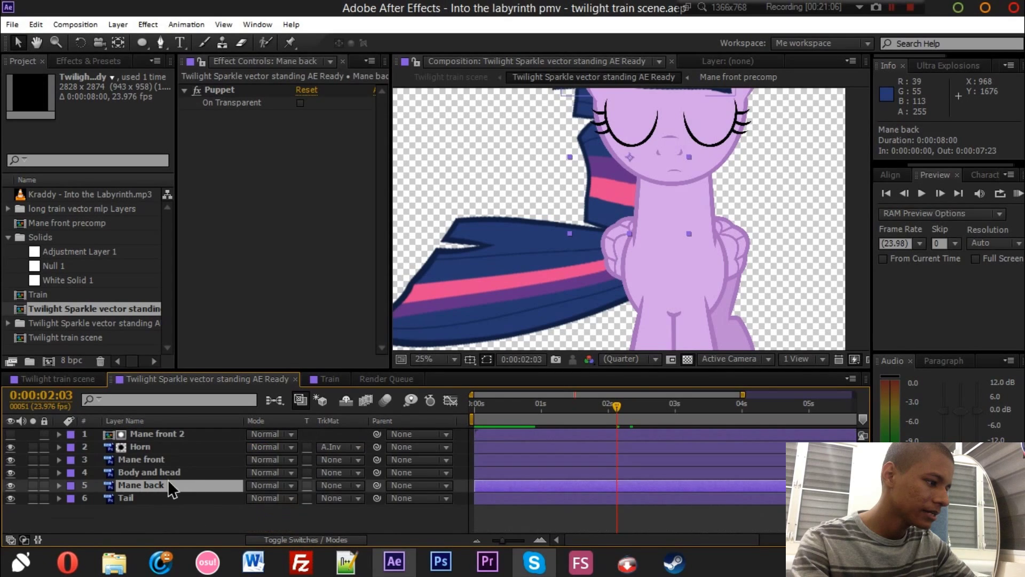
- Reveal the Tail layer's Puppet pin keyframes, pan the comp view, then deselect the layer
{"action": "left_click", "coordinate": [165, 492]}
{"action": "key", "text": "u"}
{"action": "scroll", "coordinate": [164, 493], "scroll_direction": "down", "scroll_amount": 1}
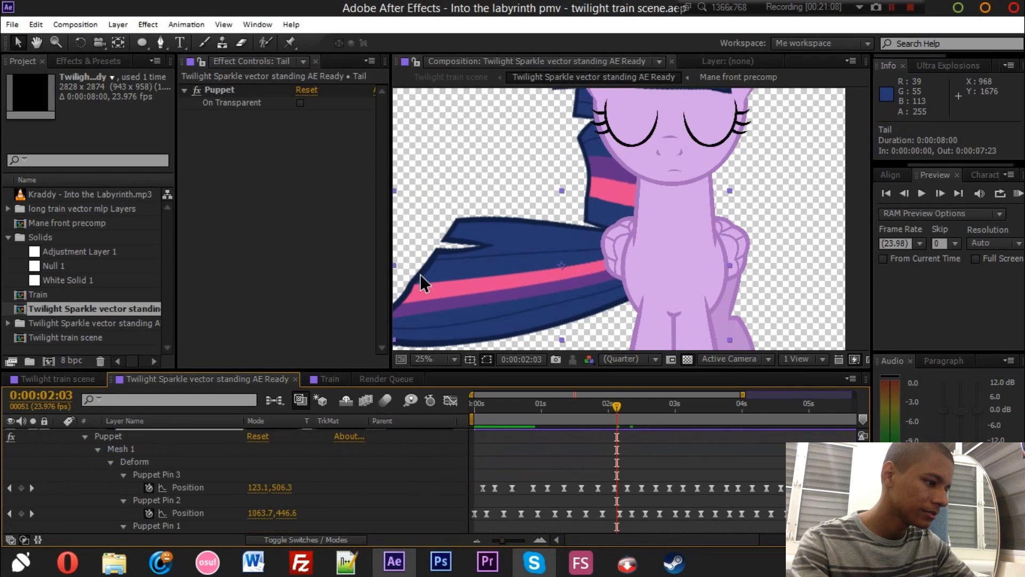
{"action": "left_click_drag", "start_coordinate": [591, 191], "coordinate": [608, 208]}
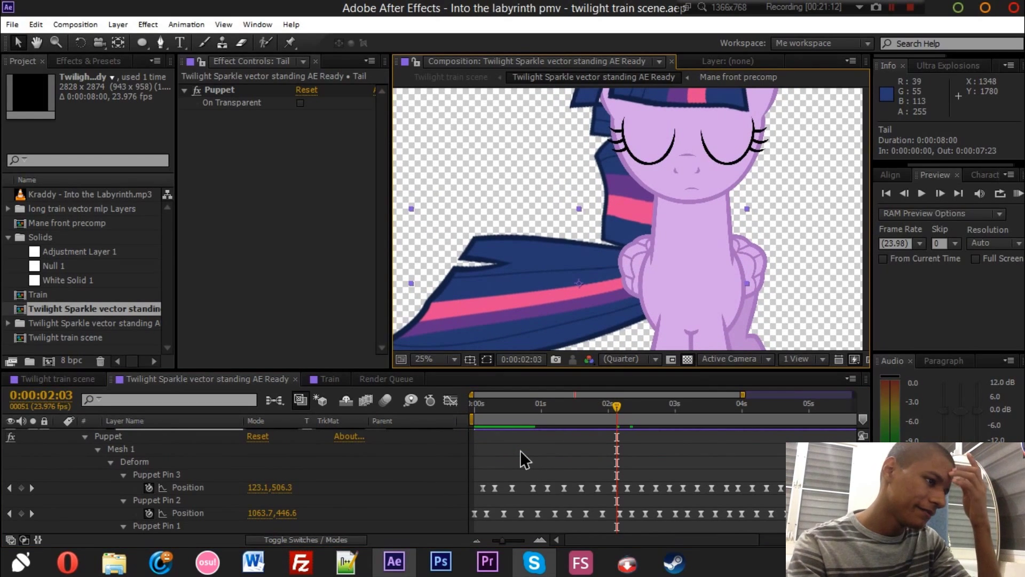
{"action": "left_click", "coordinate": [519, 450]}
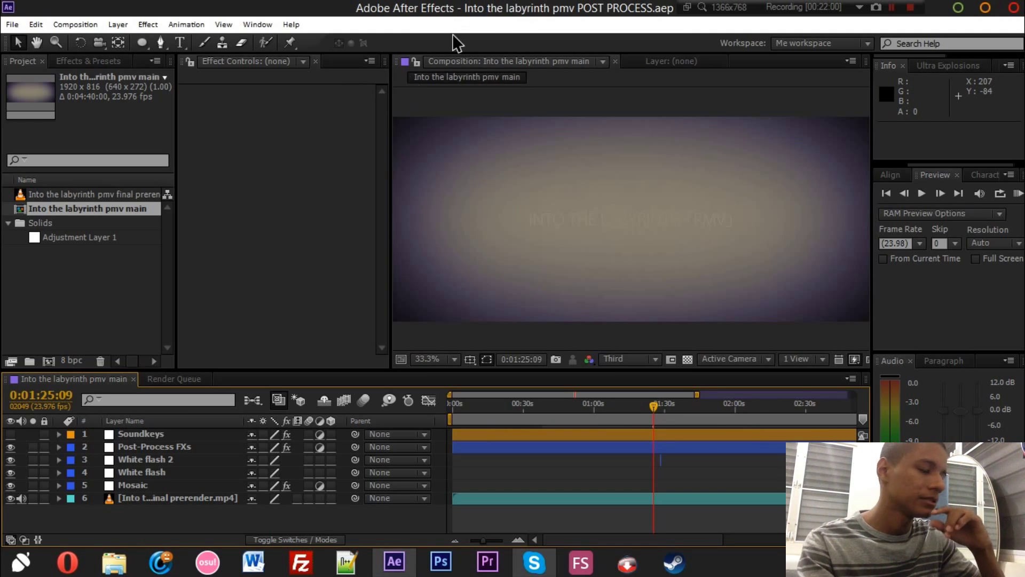
- Jump the main comp to 0:01:32:10 and show the Post-Process FXs layer's effects
{"action": "left_click", "coordinate": [669, 406]}
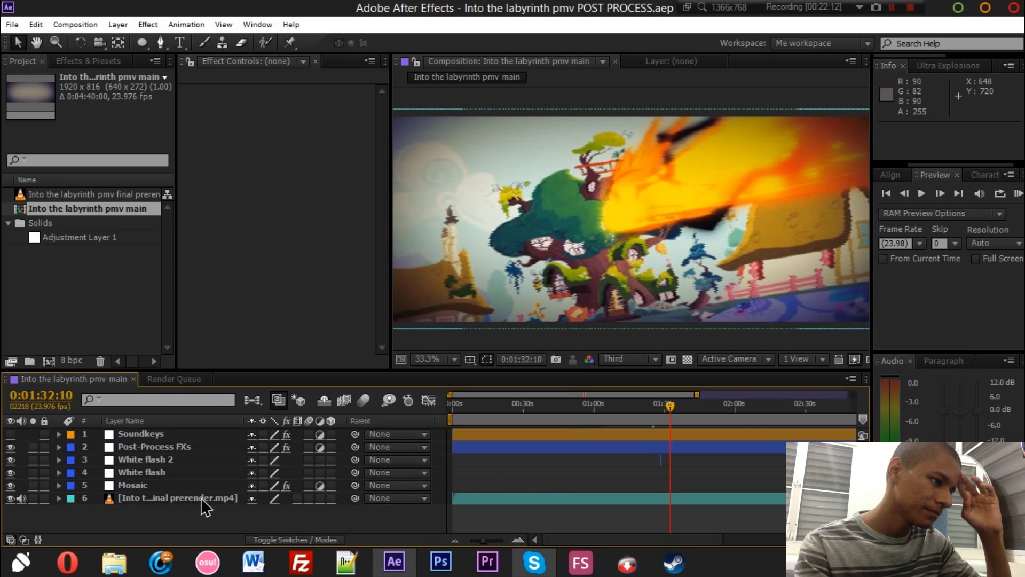
{"action": "left_click", "coordinate": [165, 445]}
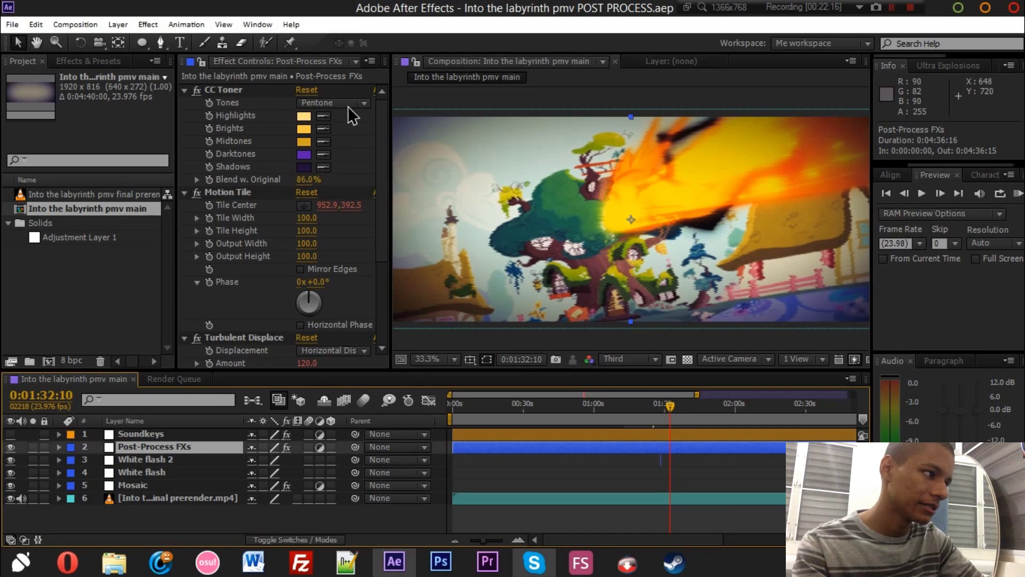
- Switch off CC Toner and Motion Tile, and preview at Half resolution zoomed to 50%
{"action": "left_click", "coordinate": [197, 90]}
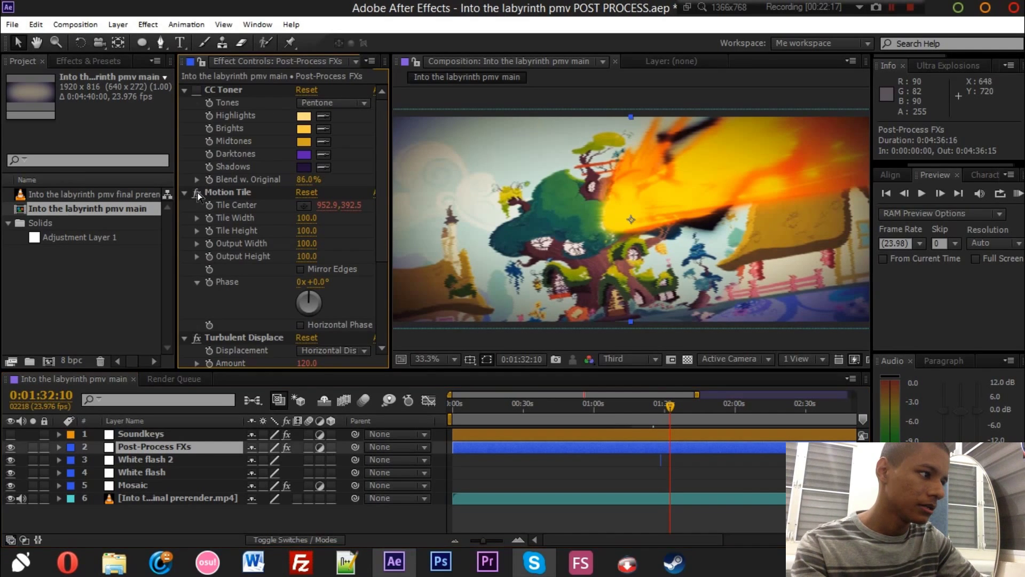
{"action": "left_click", "coordinate": [198, 193]}
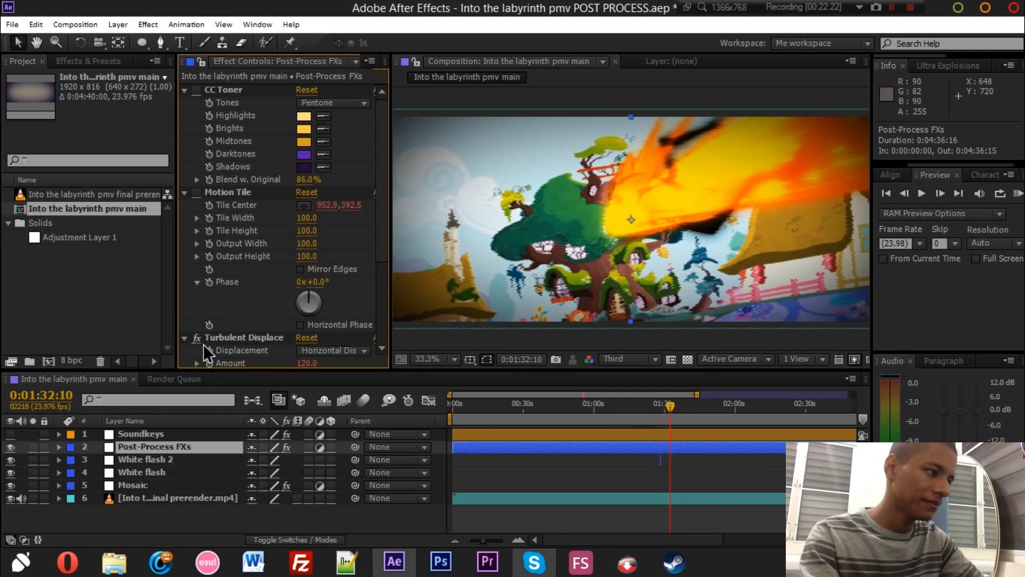
{"action": "left_click", "coordinate": [614, 359]}
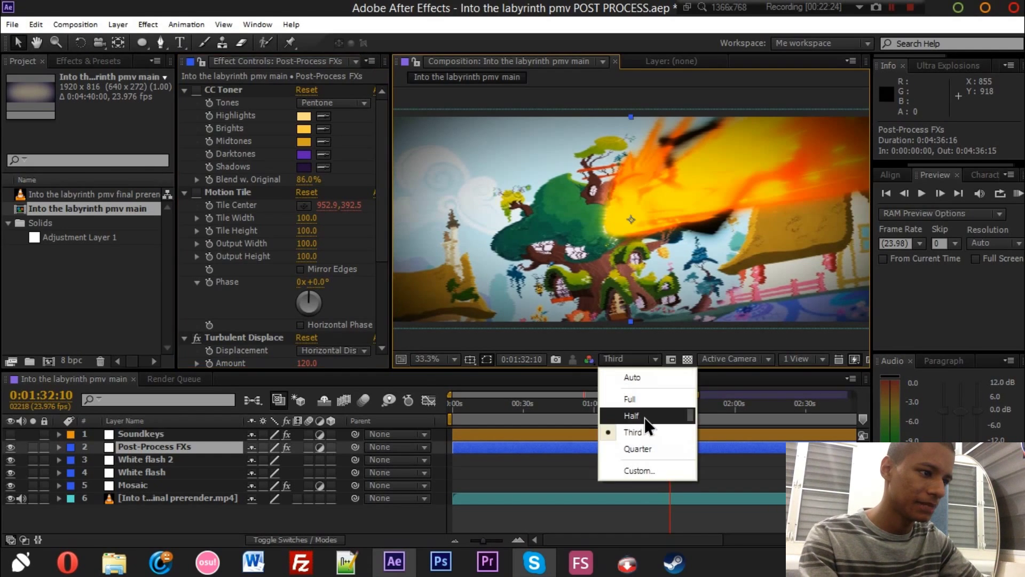
{"action": "left_click", "coordinate": [639, 415]}
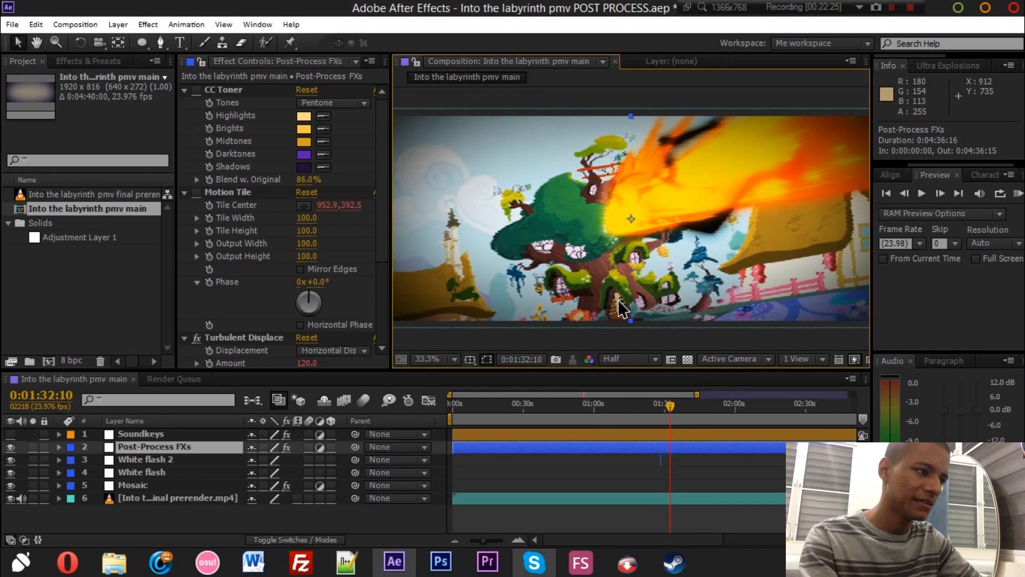
{"action": "key", "text": "slash"}
{"action": "key", "text": "comma"}
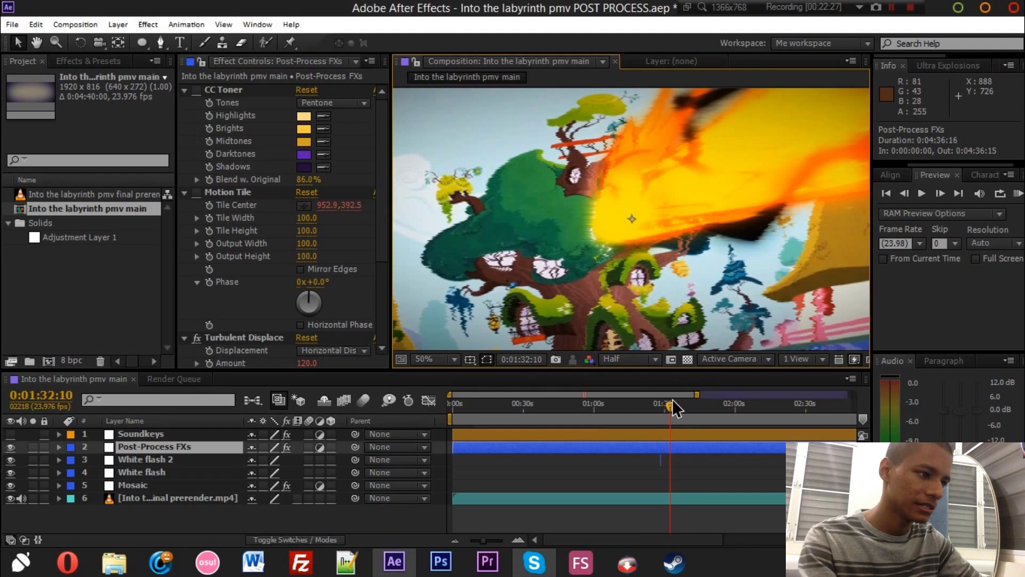
- Toggle Turbulent Displace off and on, re-enable Motion Tile, and show the Soundkeys layer's effect
{"action": "left_click", "coordinate": [197, 337]}
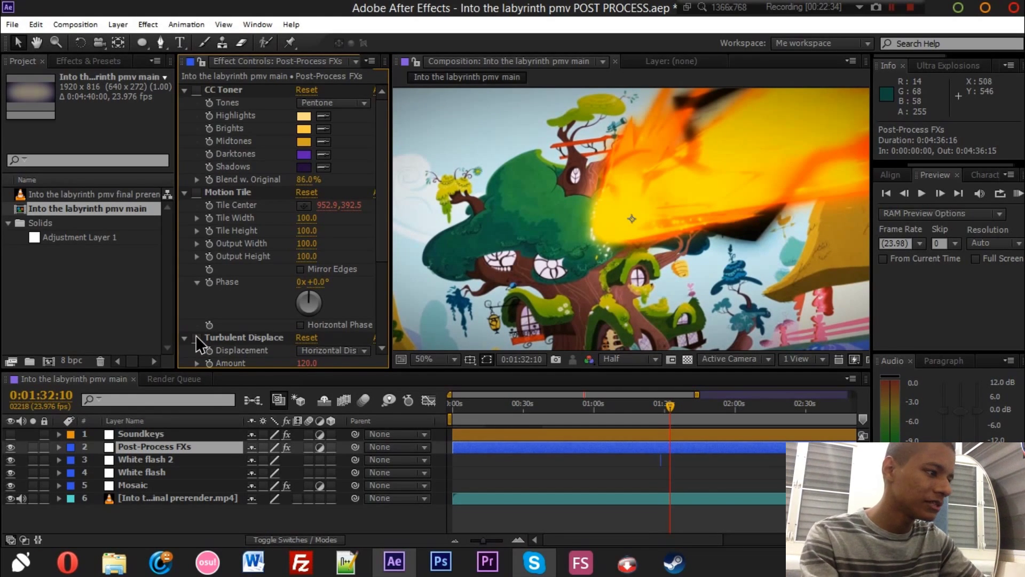
{"action": "left_click", "coordinate": [196, 337]}
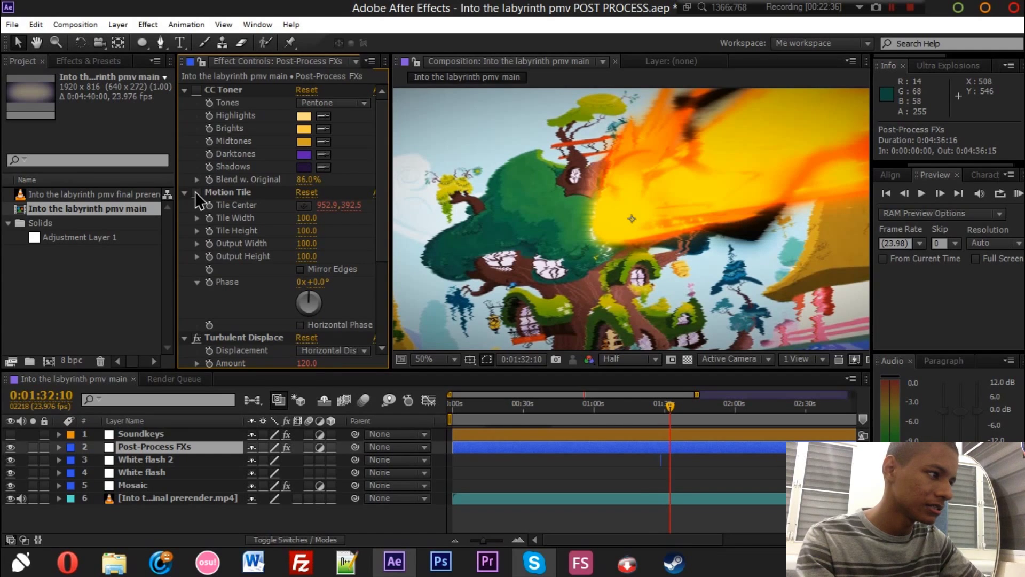
{"action": "left_click", "coordinate": [196, 193]}
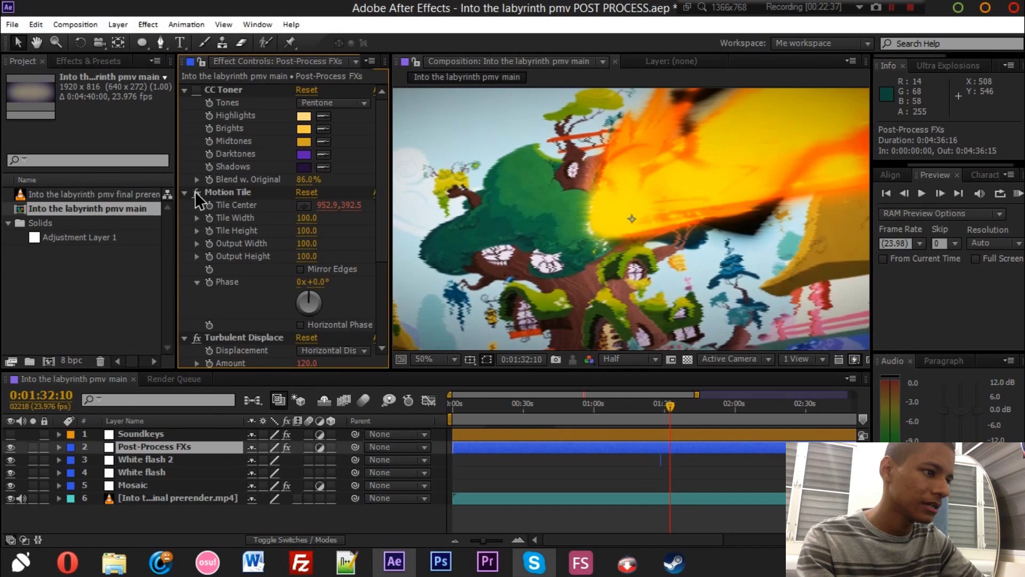
{"action": "left_click", "coordinate": [162, 436]}
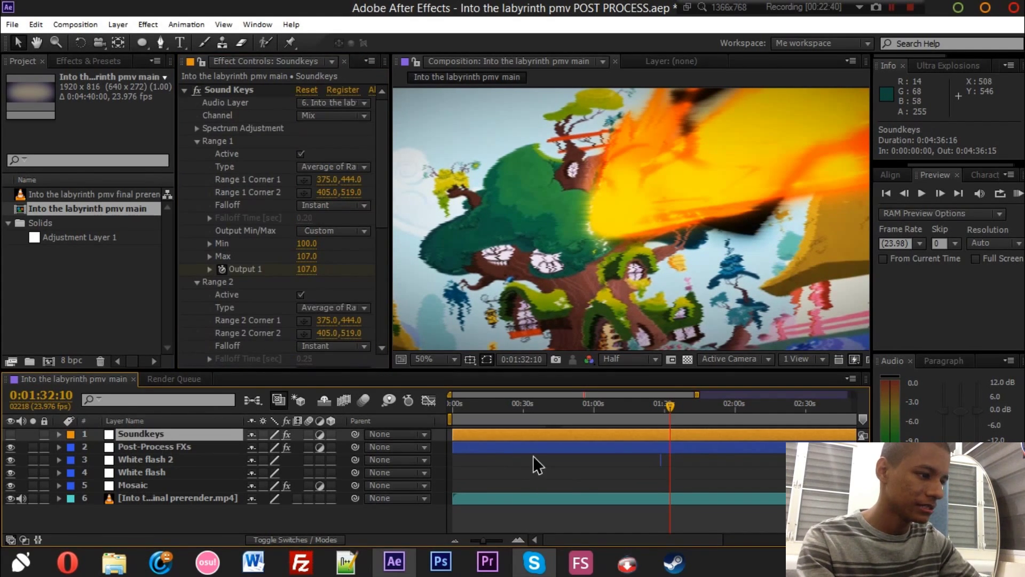
- Peek at the Soundkeys keyframed outputs, then reselect Post-Process FXs and re-enable CC Toner
{"action": "key", "text": "u"}
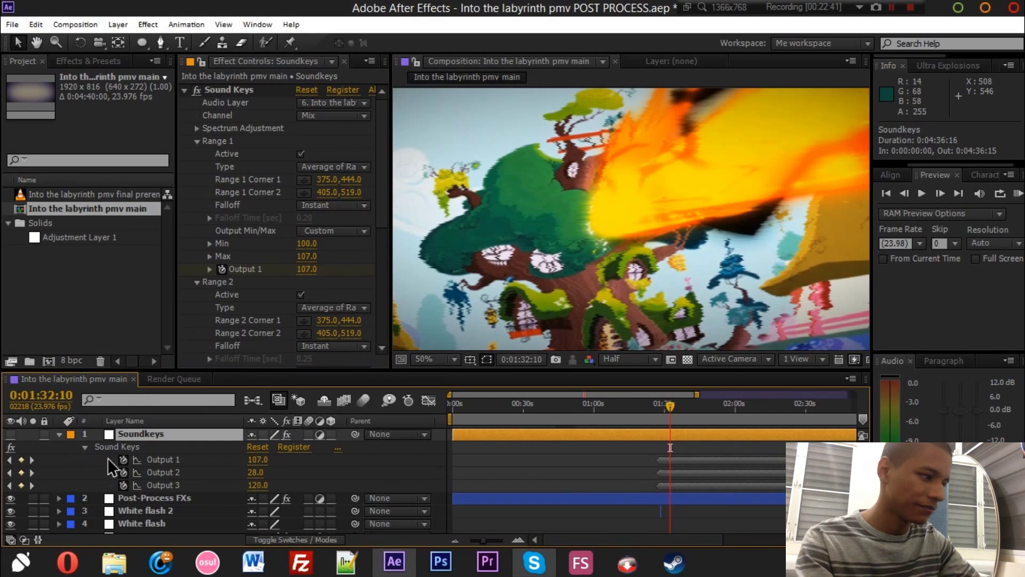
{"action": "key", "text": "u"}
{"action": "left_click", "coordinate": [180, 449]}
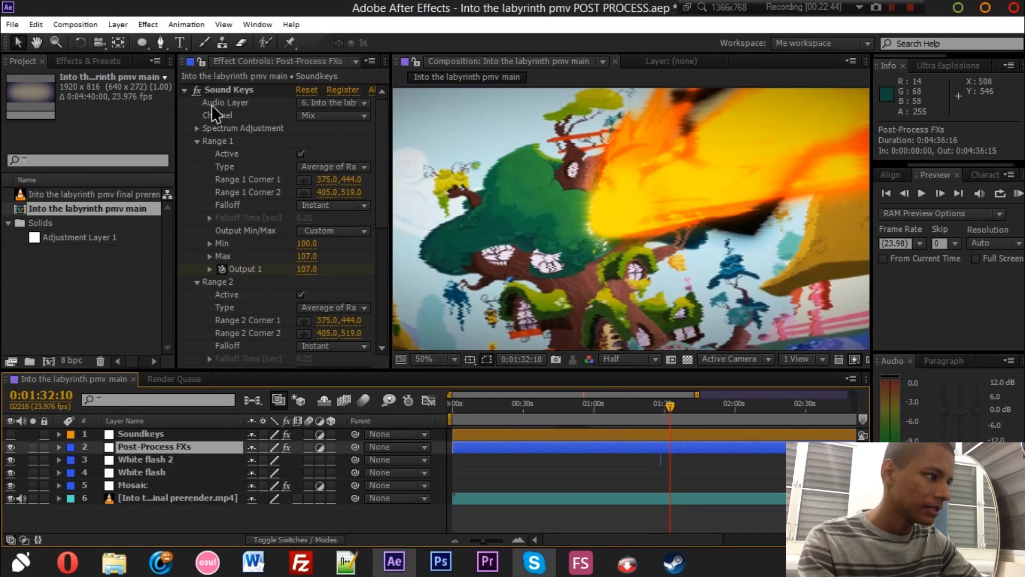
{"action": "left_click", "coordinate": [195, 94]}
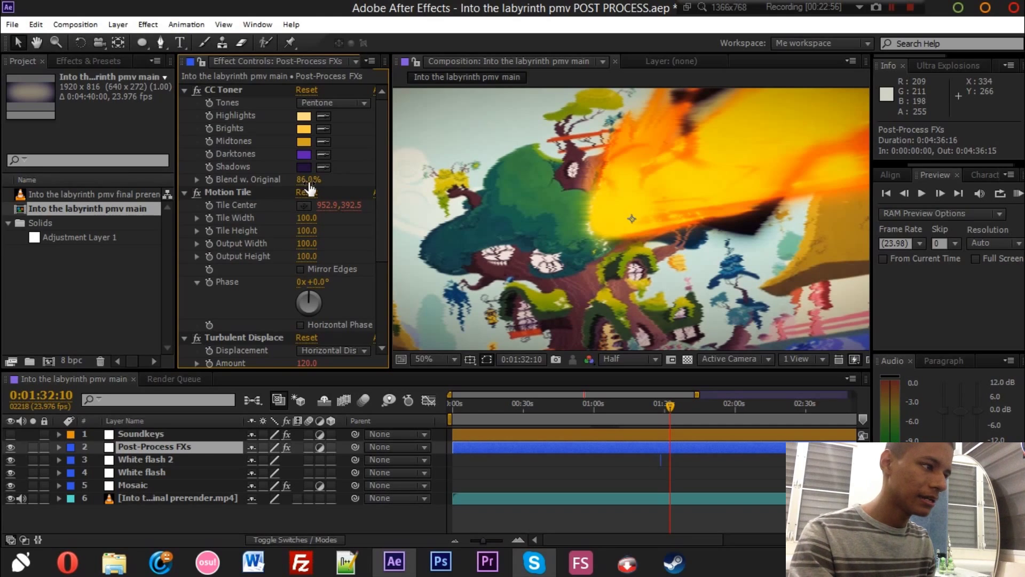
- Select the Mosaic layer, move to 0:03:30:15, peek at its block-count keyframes, then reselect Post-Process FXs
{"action": "left_click", "coordinate": [189, 459]}
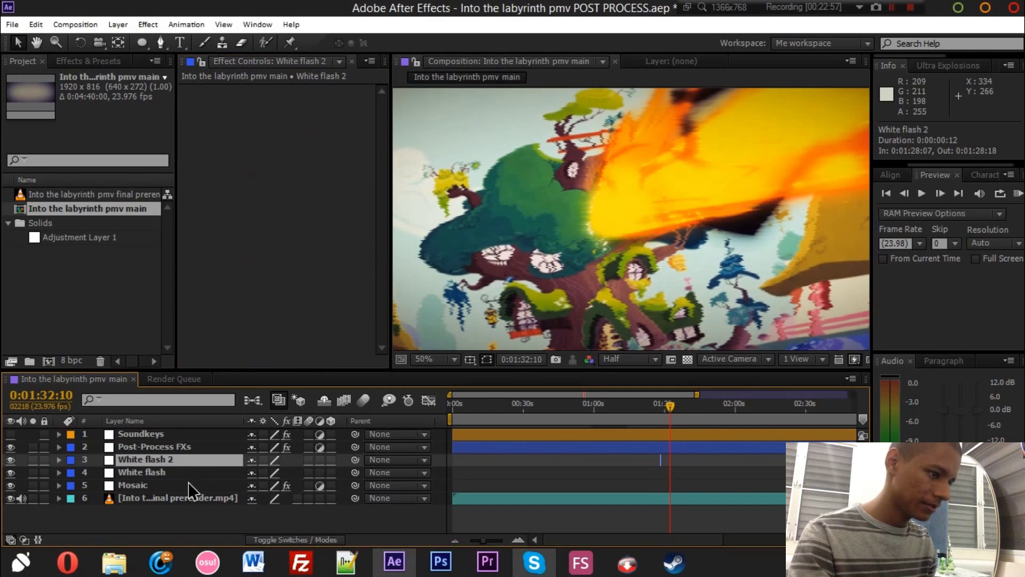
{"action": "left_click", "coordinate": [189, 486]}
{"action": "left_click_drag", "start_coordinate": [654, 535], "coordinate": [771, 534]}
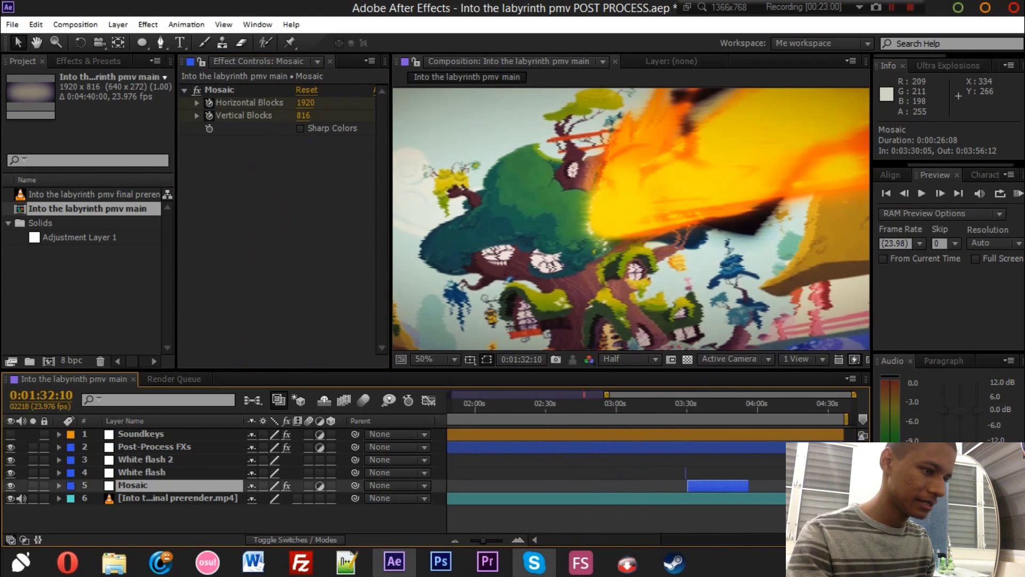
{"action": "left_click", "coordinate": [687, 406]}
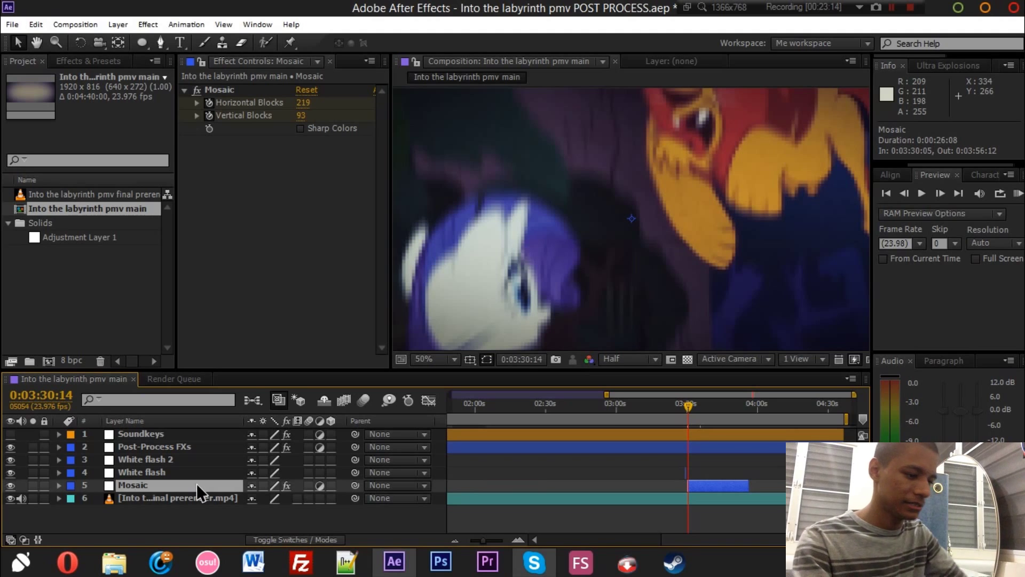
{"action": "key", "text": "u"}
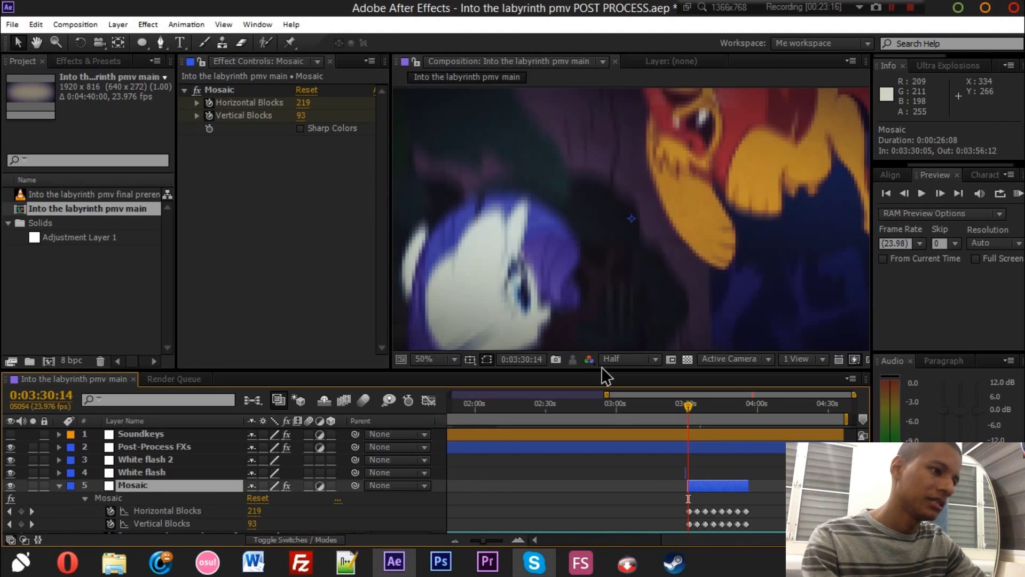
{"action": "key", "text": "u"}
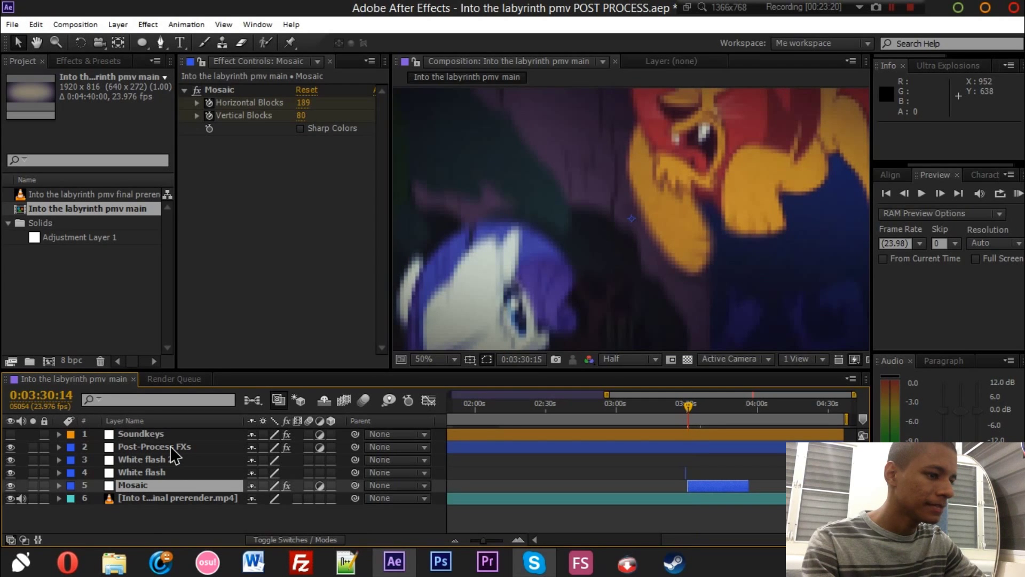
{"action": "left_click", "coordinate": [170, 445]}
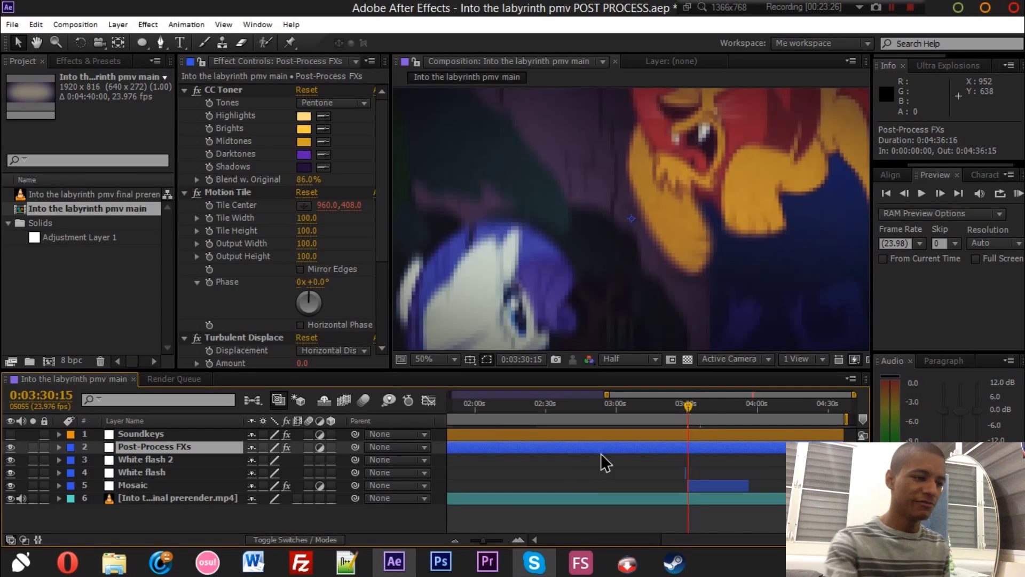
- Deselect all layers and zoom the timeline out to show the full duration to about 4:40
{"action": "left_click", "coordinate": [593, 473]}
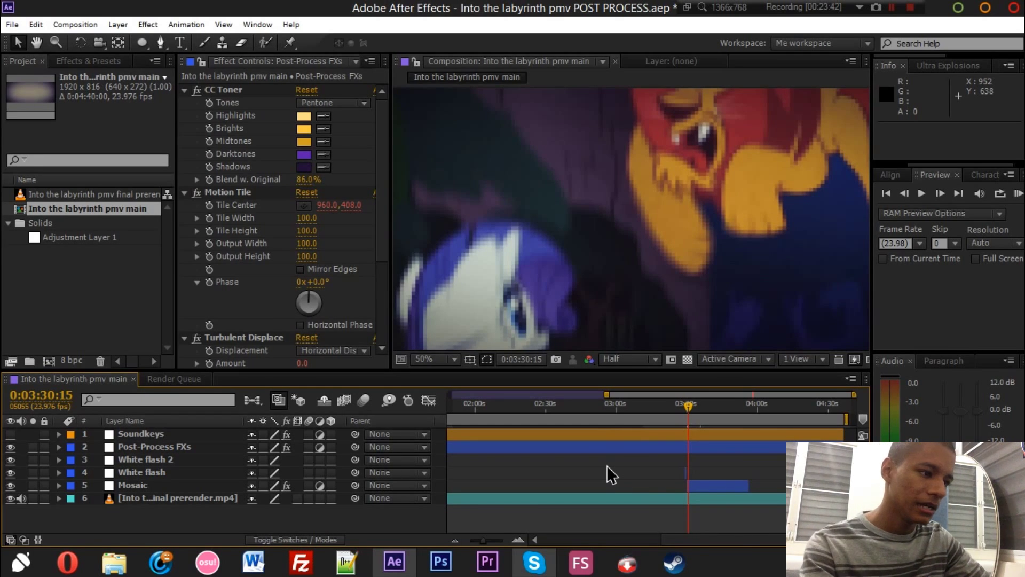
{"action": "left_click_drag", "start_coordinate": [725, 540], "coordinate": [770, 526]}
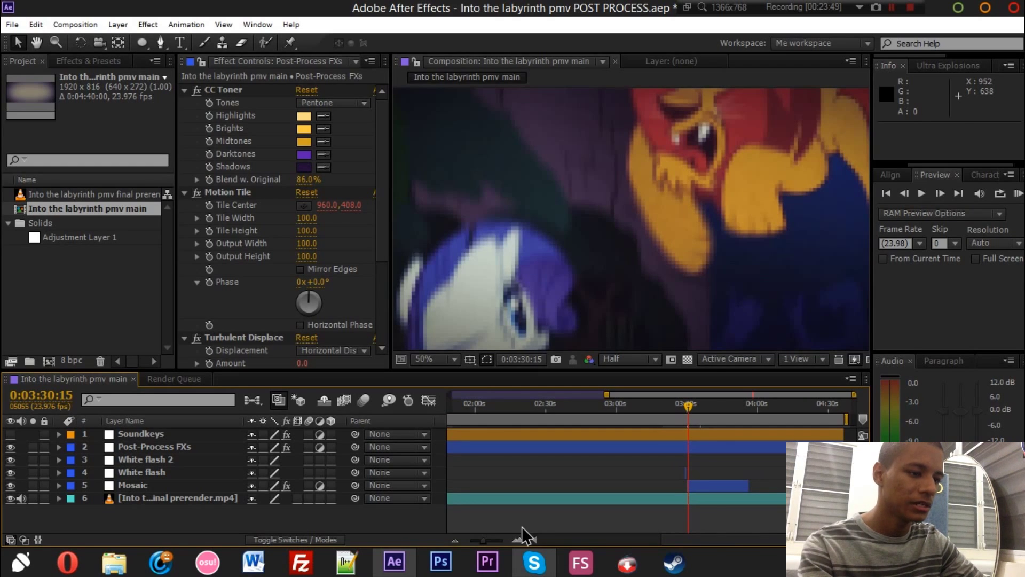
{"action": "left_click_drag", "start_coordinate": [479, 539], "coordinate": [461, 541]}
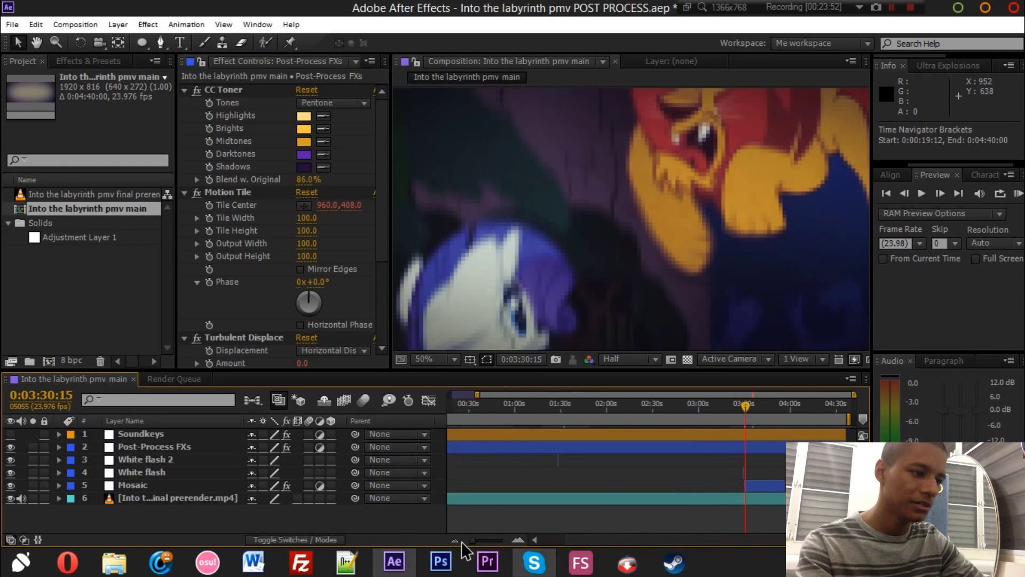